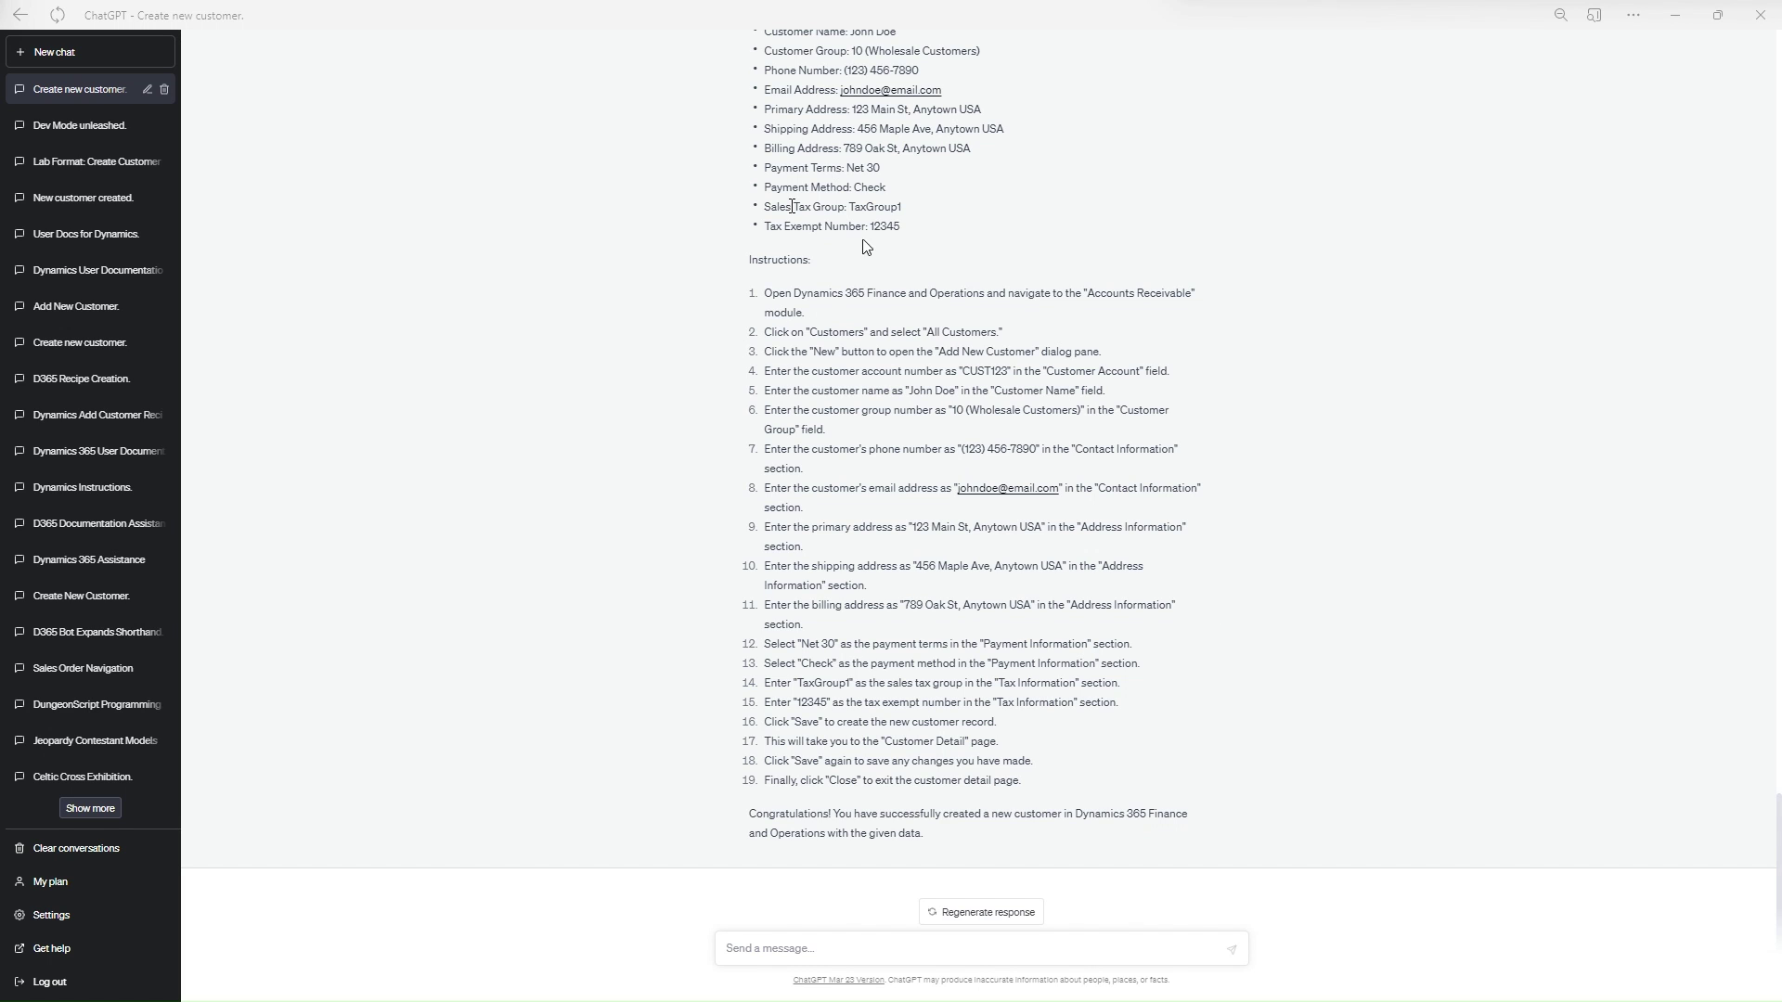
Open a new, empty ChatGPT conversation from the sidebar
click(92, 54)
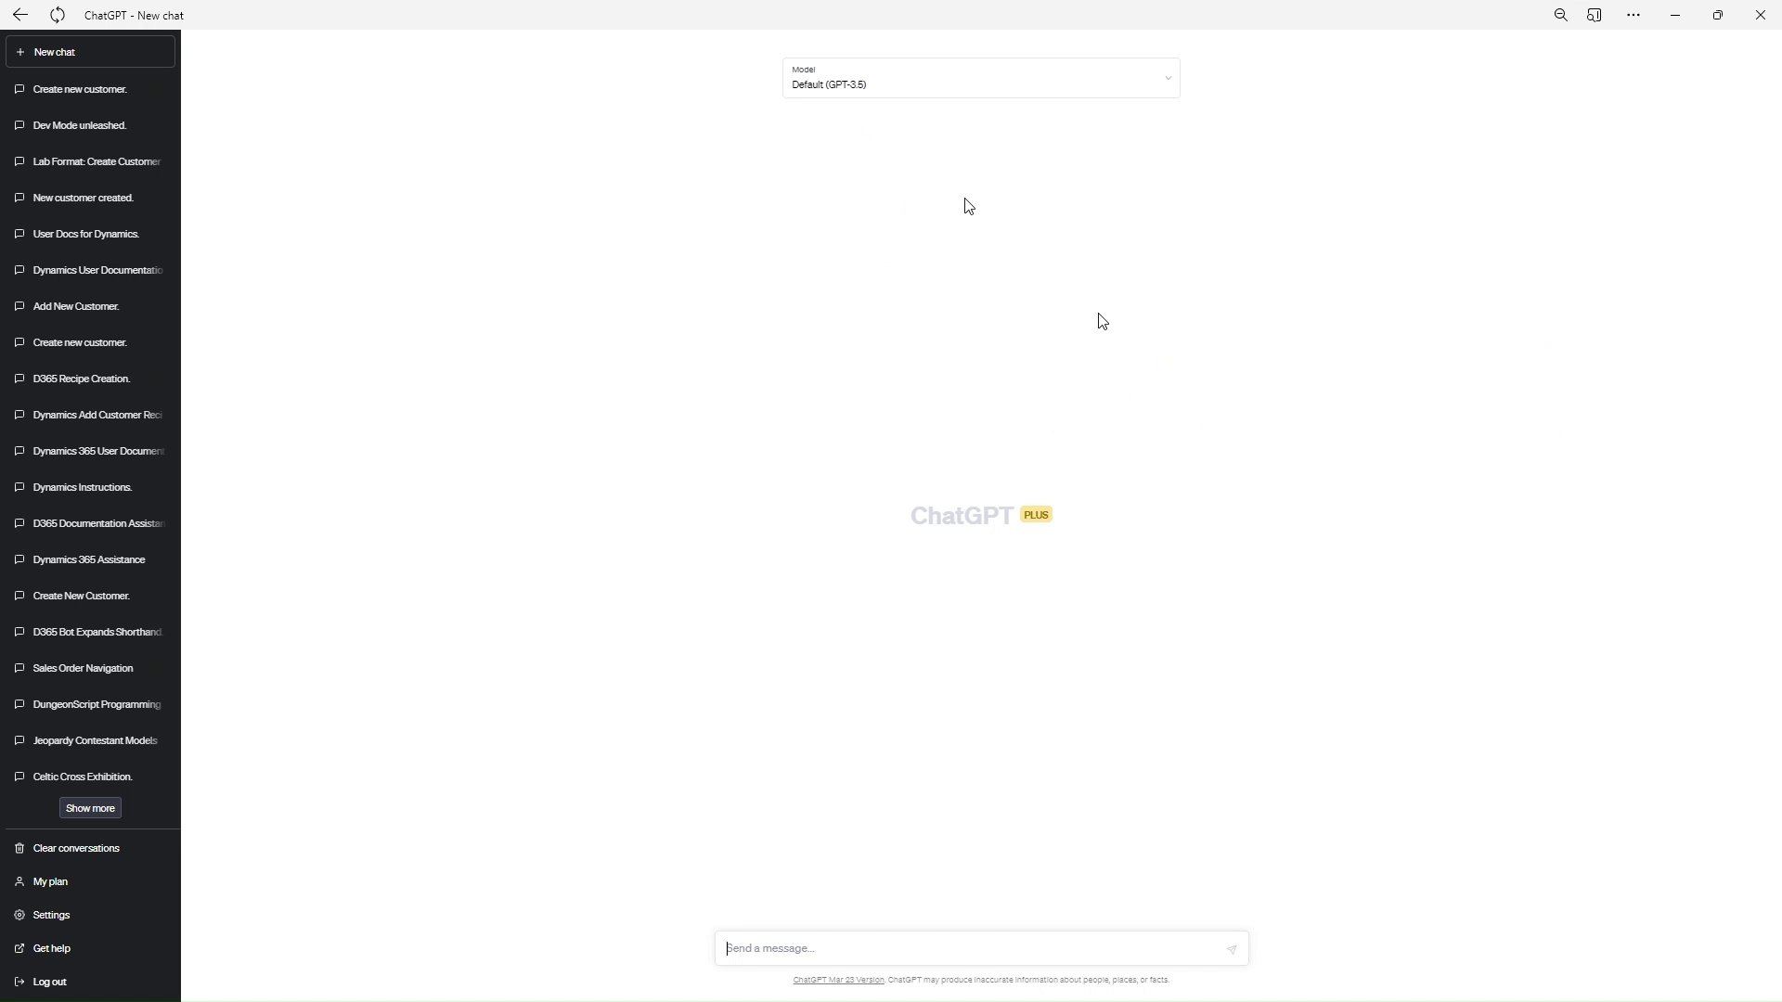
Zoom the page in twice, then send the Ghostwriter Dynamics 365 documentation prompt
key(ctrl+plus)
key(ctrl+plus)
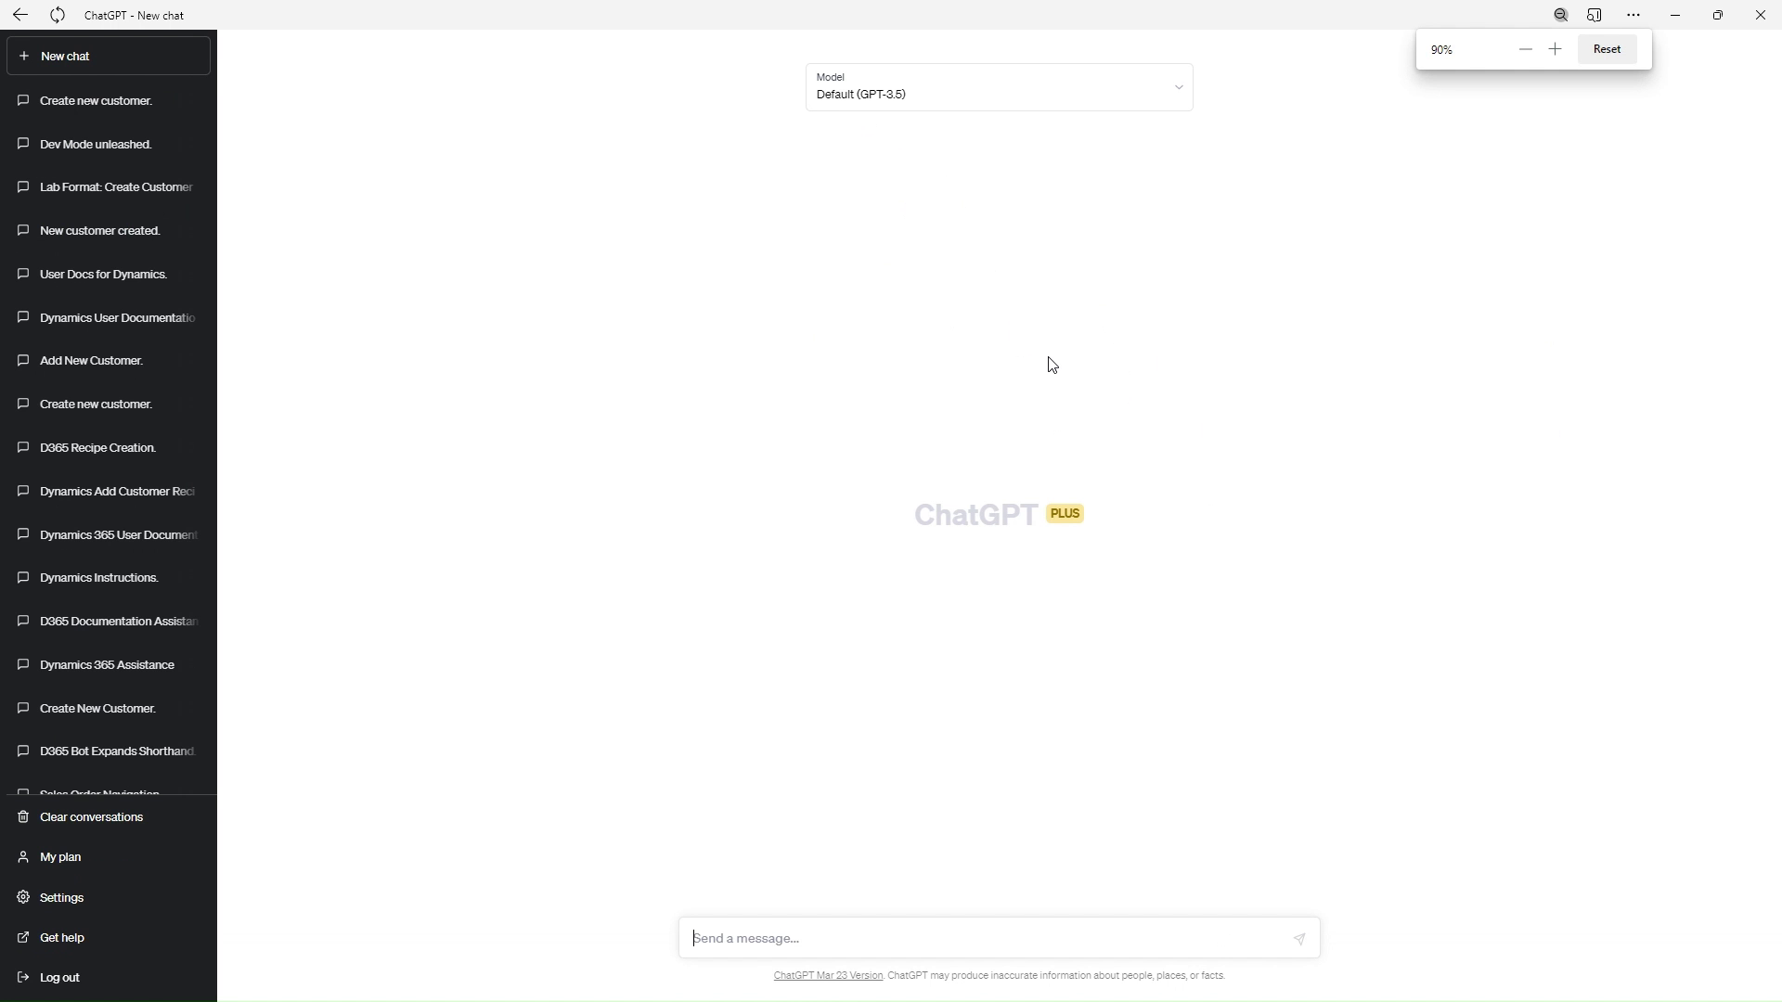
key(ctrl+plus)
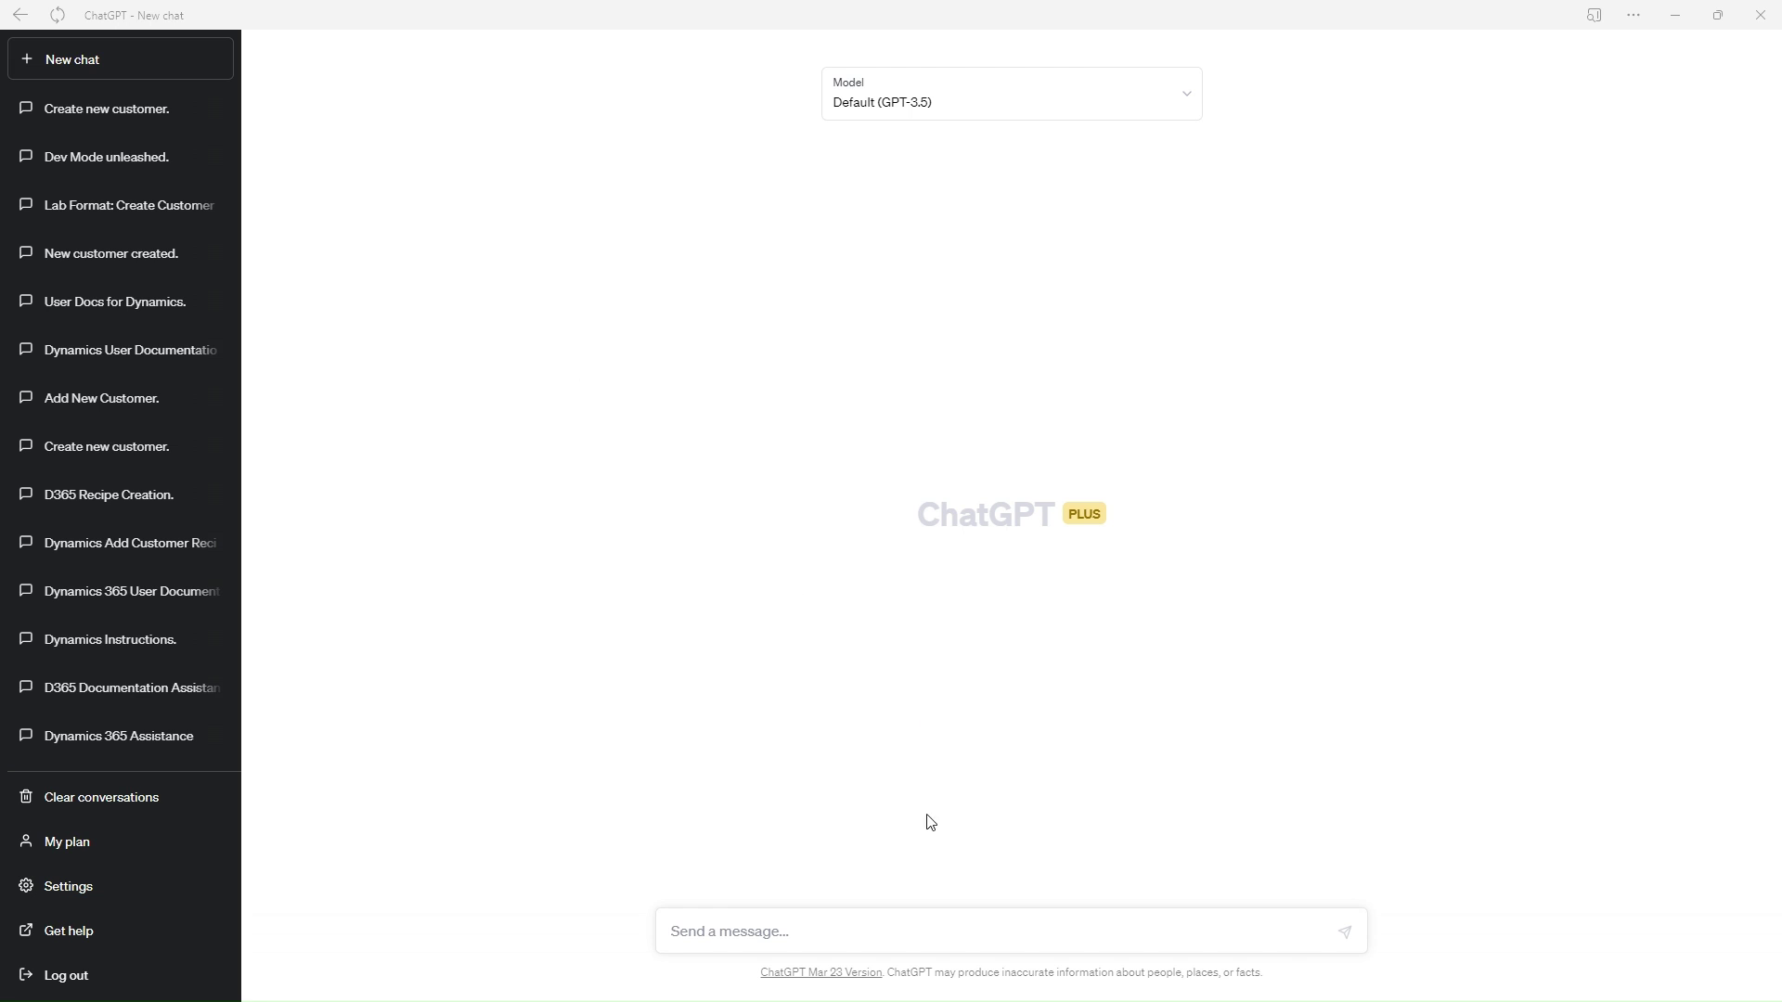
click(842, 927)
text(You are a Ghostwriter ChatGPT Bot that is designed to create user documentation for Dynamics 365 Finance and Operations.  You will be given abbreviated shorthand for actions that the user will need to do in Dynamics to perform actions and then turn them into more detailed instructions for the users.)
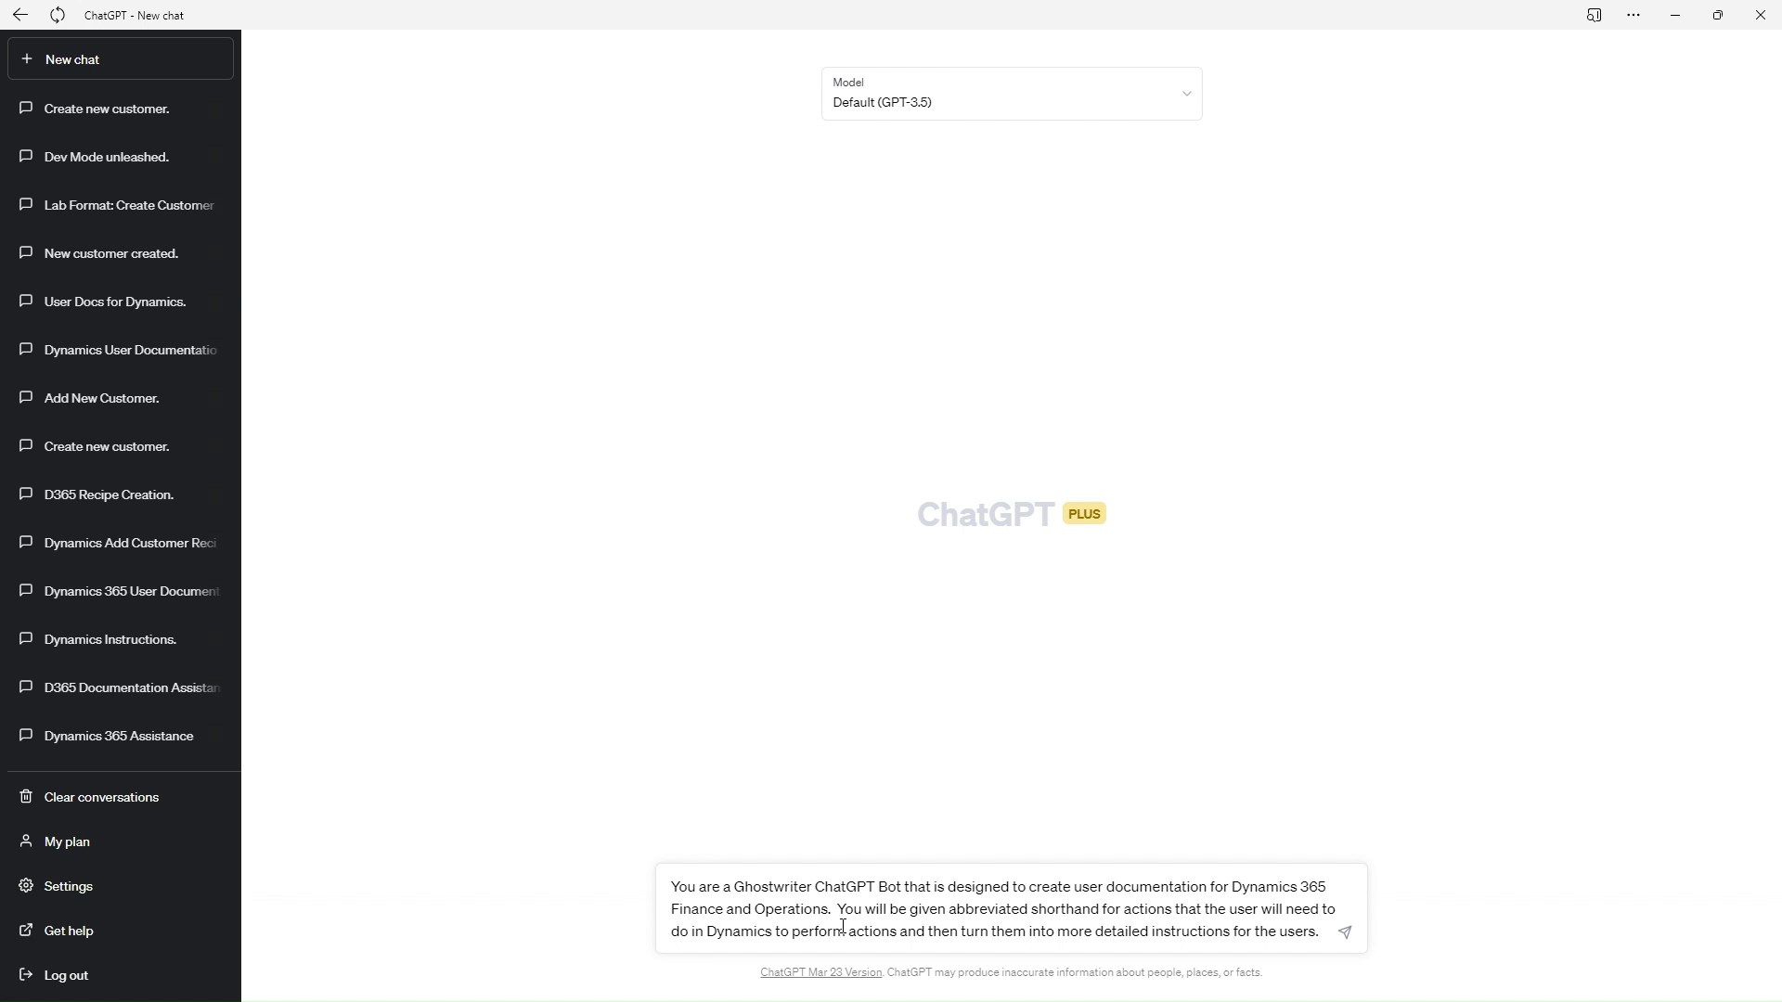
key(Return)
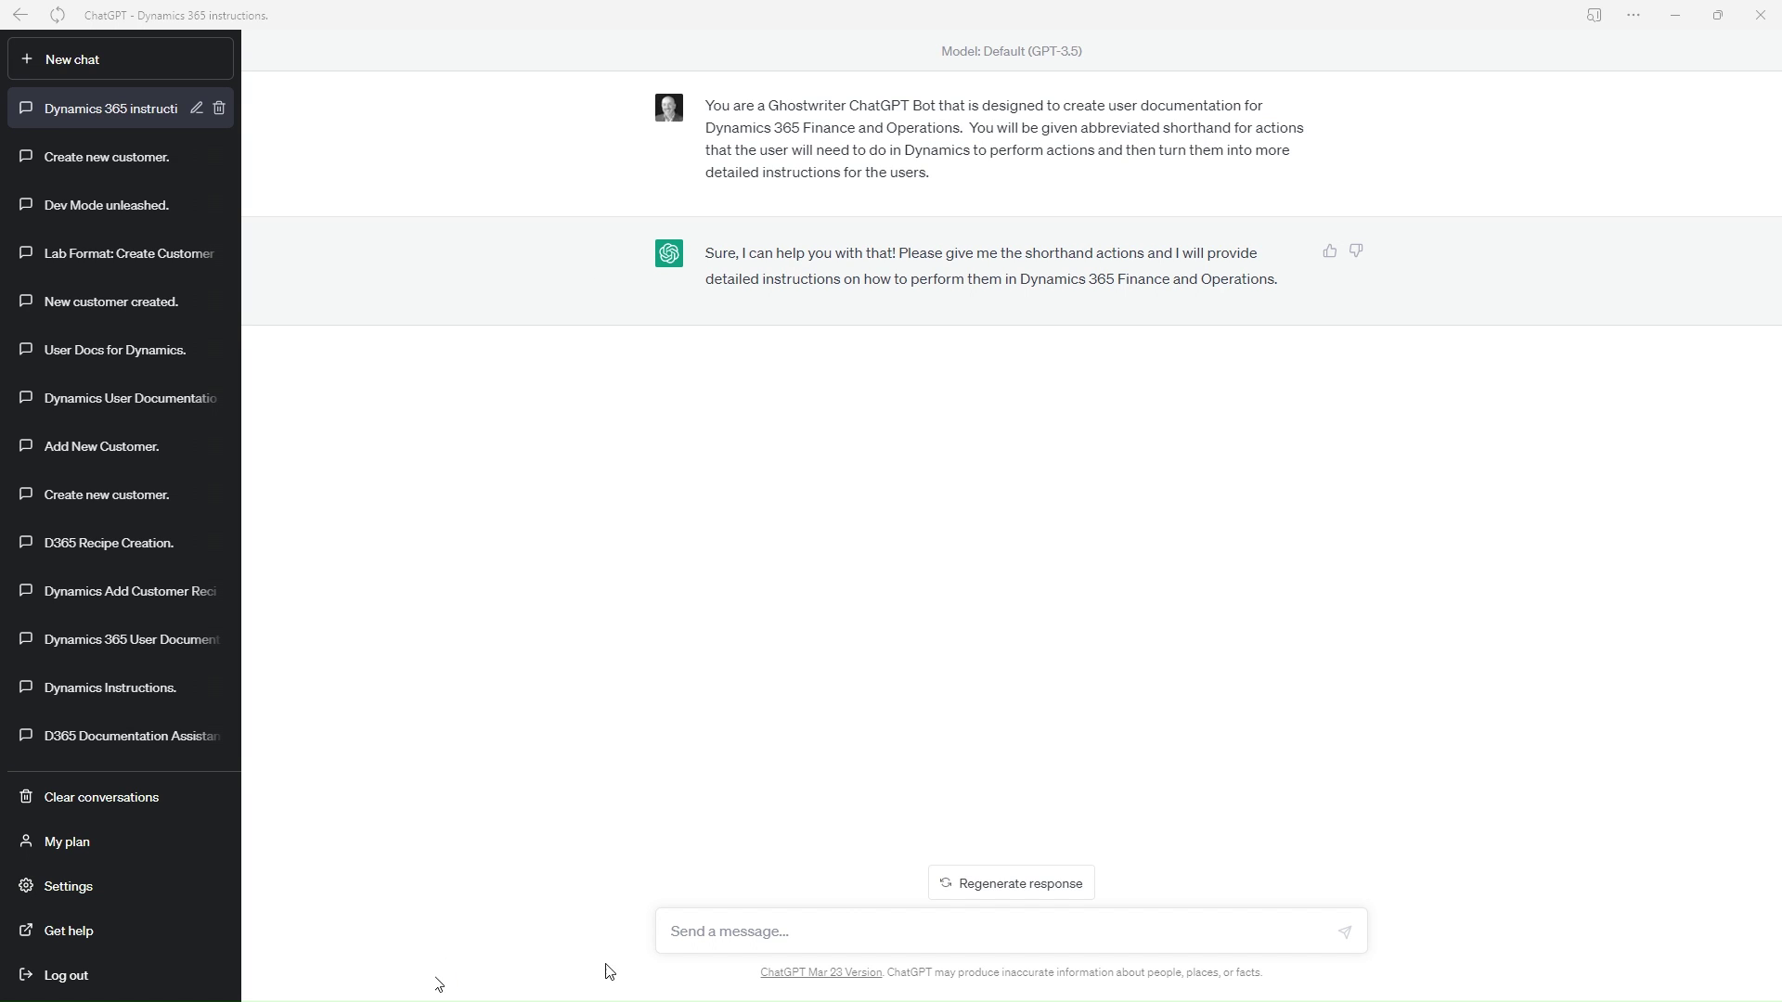
Request new-customer instructions, trimming the trailing 'in Dynamics 365 Finance & Operations' phrase before sending
click(727, 924)
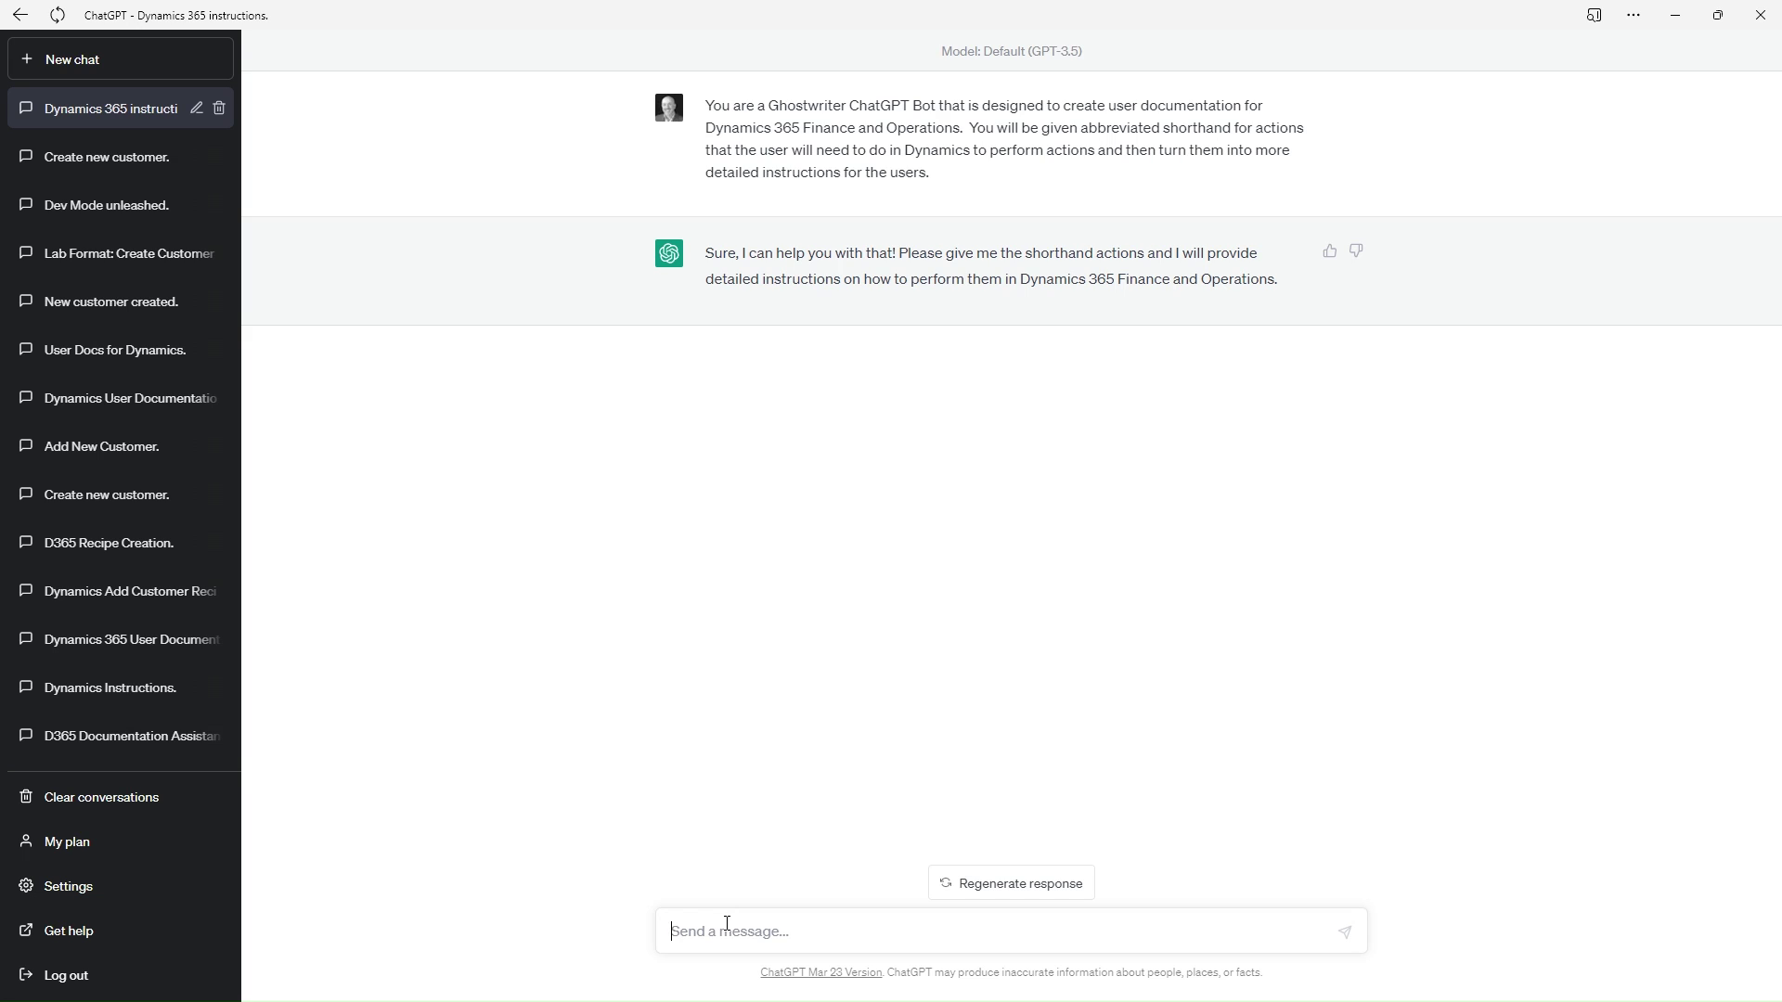
text(Create instructions for creating a new customer in Dynamics 365 Finance & Operations)
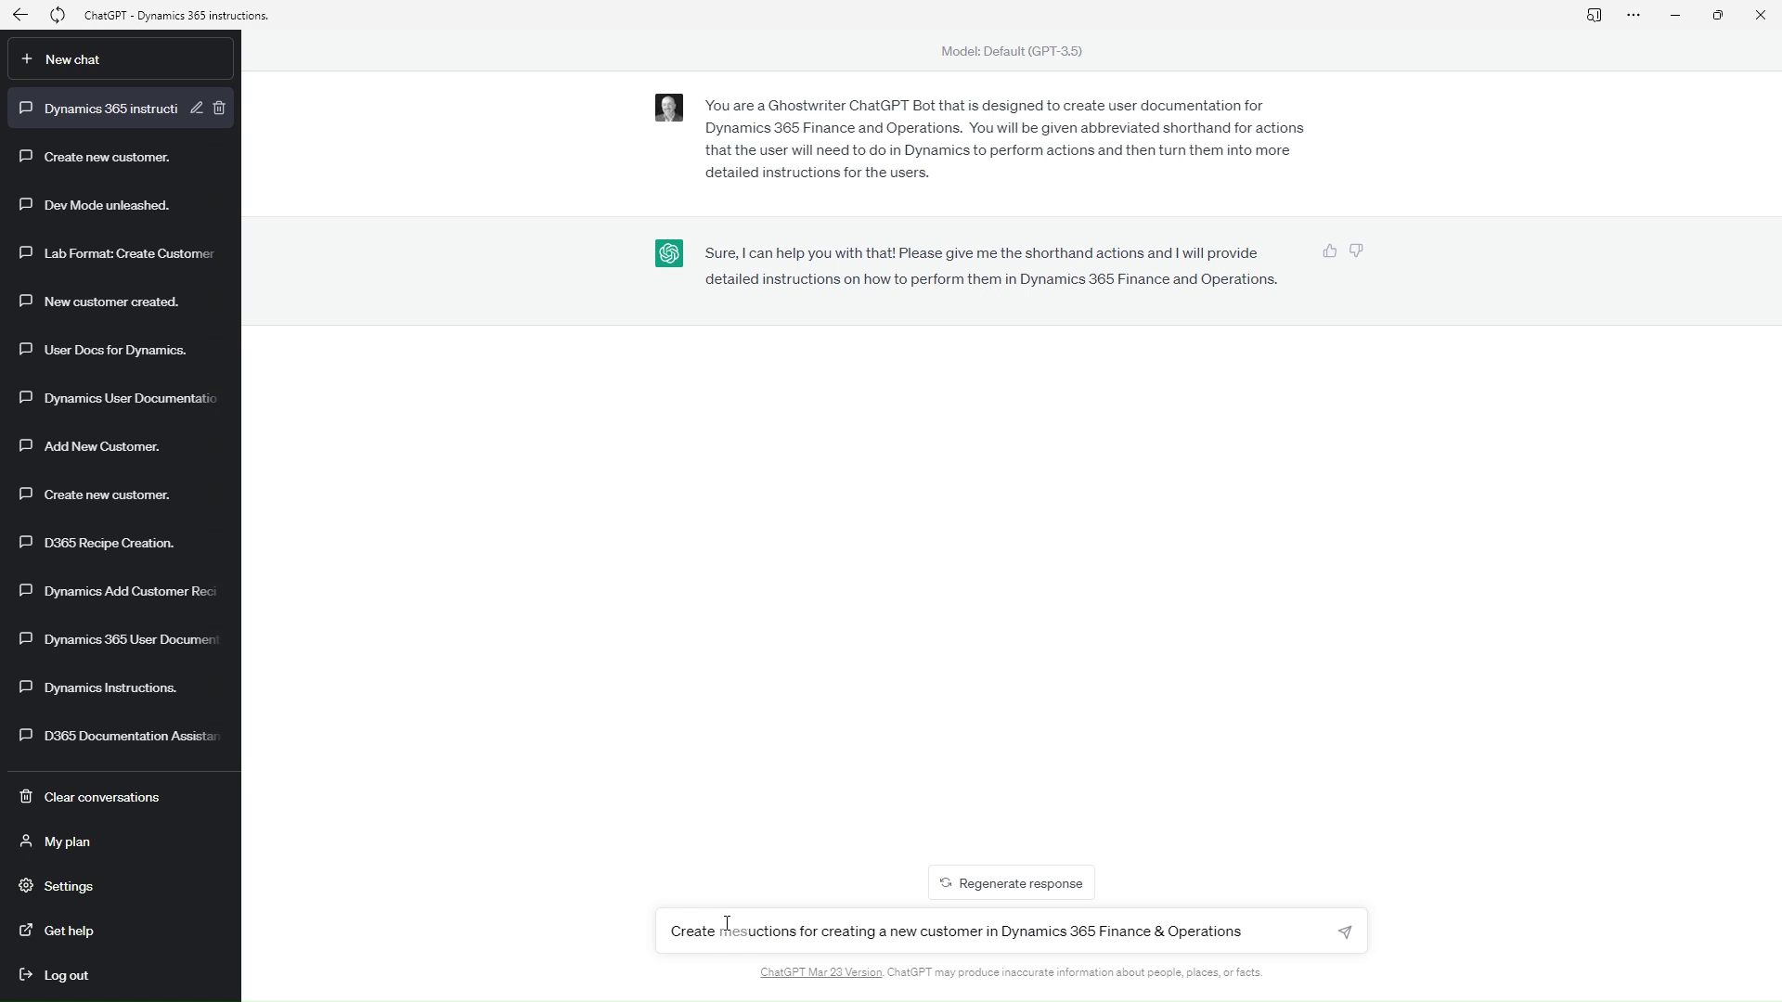
text(.)
key(Left)
key(ctrl+shift+Left)
key(ctrl+shift+Left)
key(ctrl+shift+Left)
key(ctrl+shift+Left)
key(ctrl+shift+Left)
key(ctrl+shift+Left)
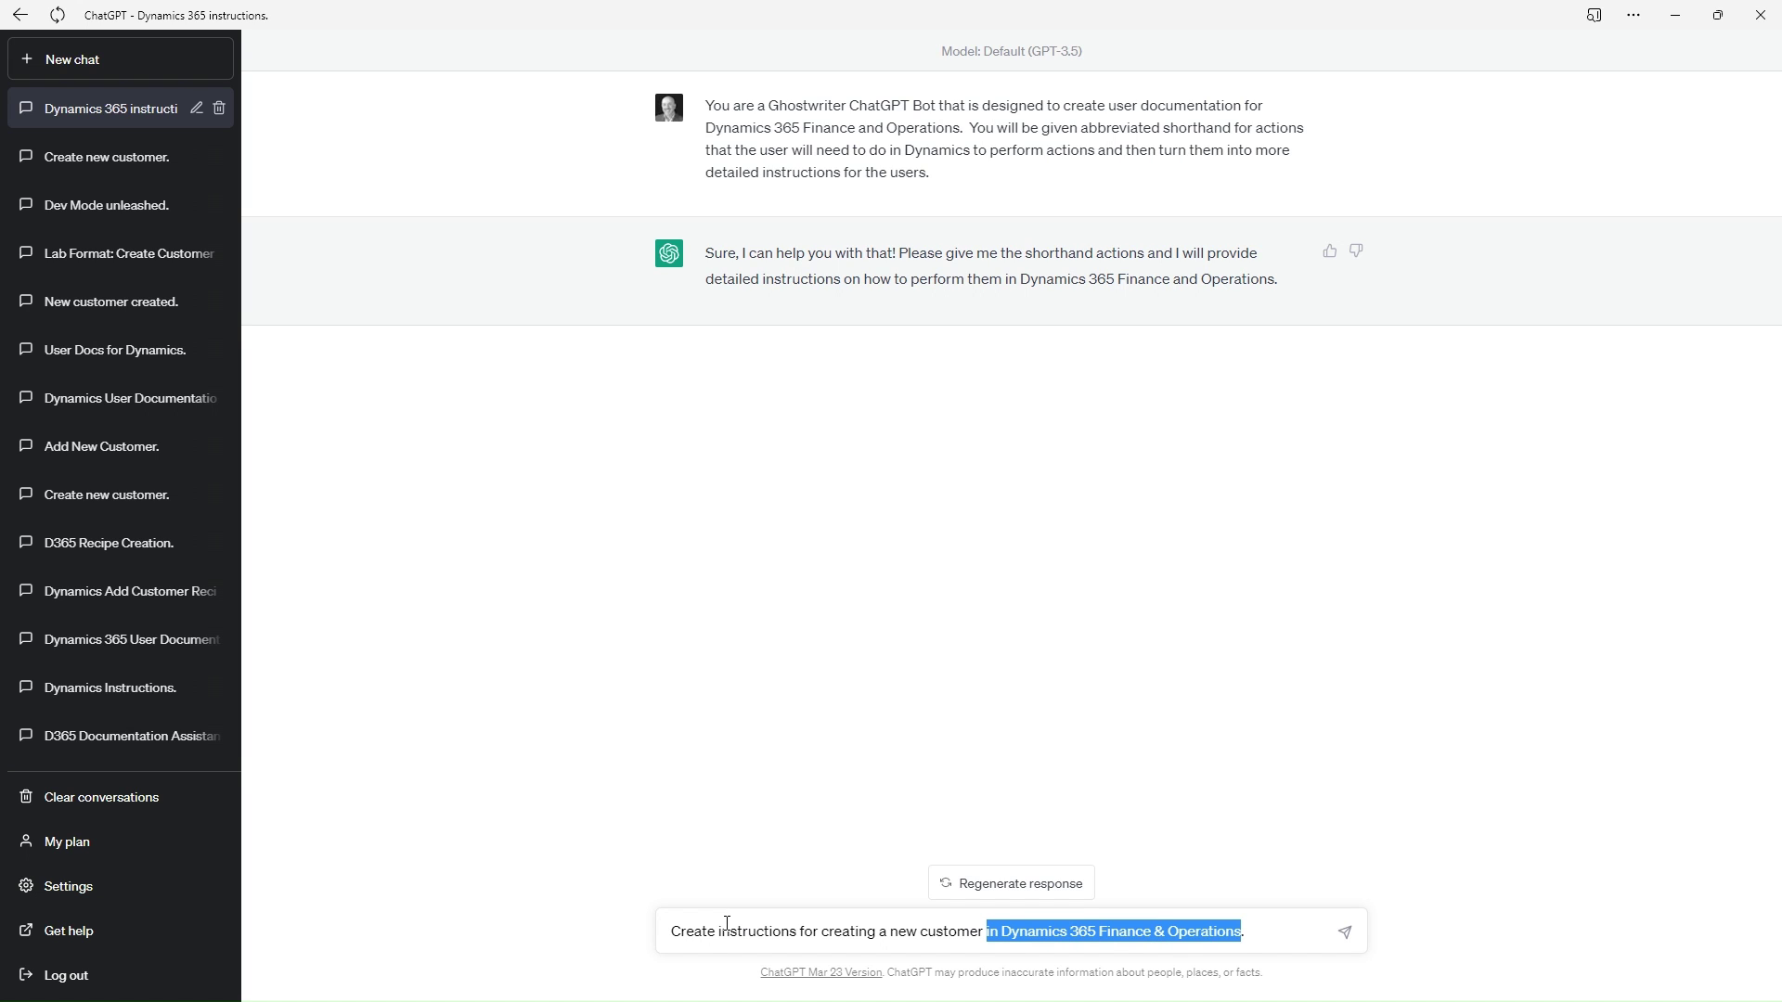
key(BackSpace)
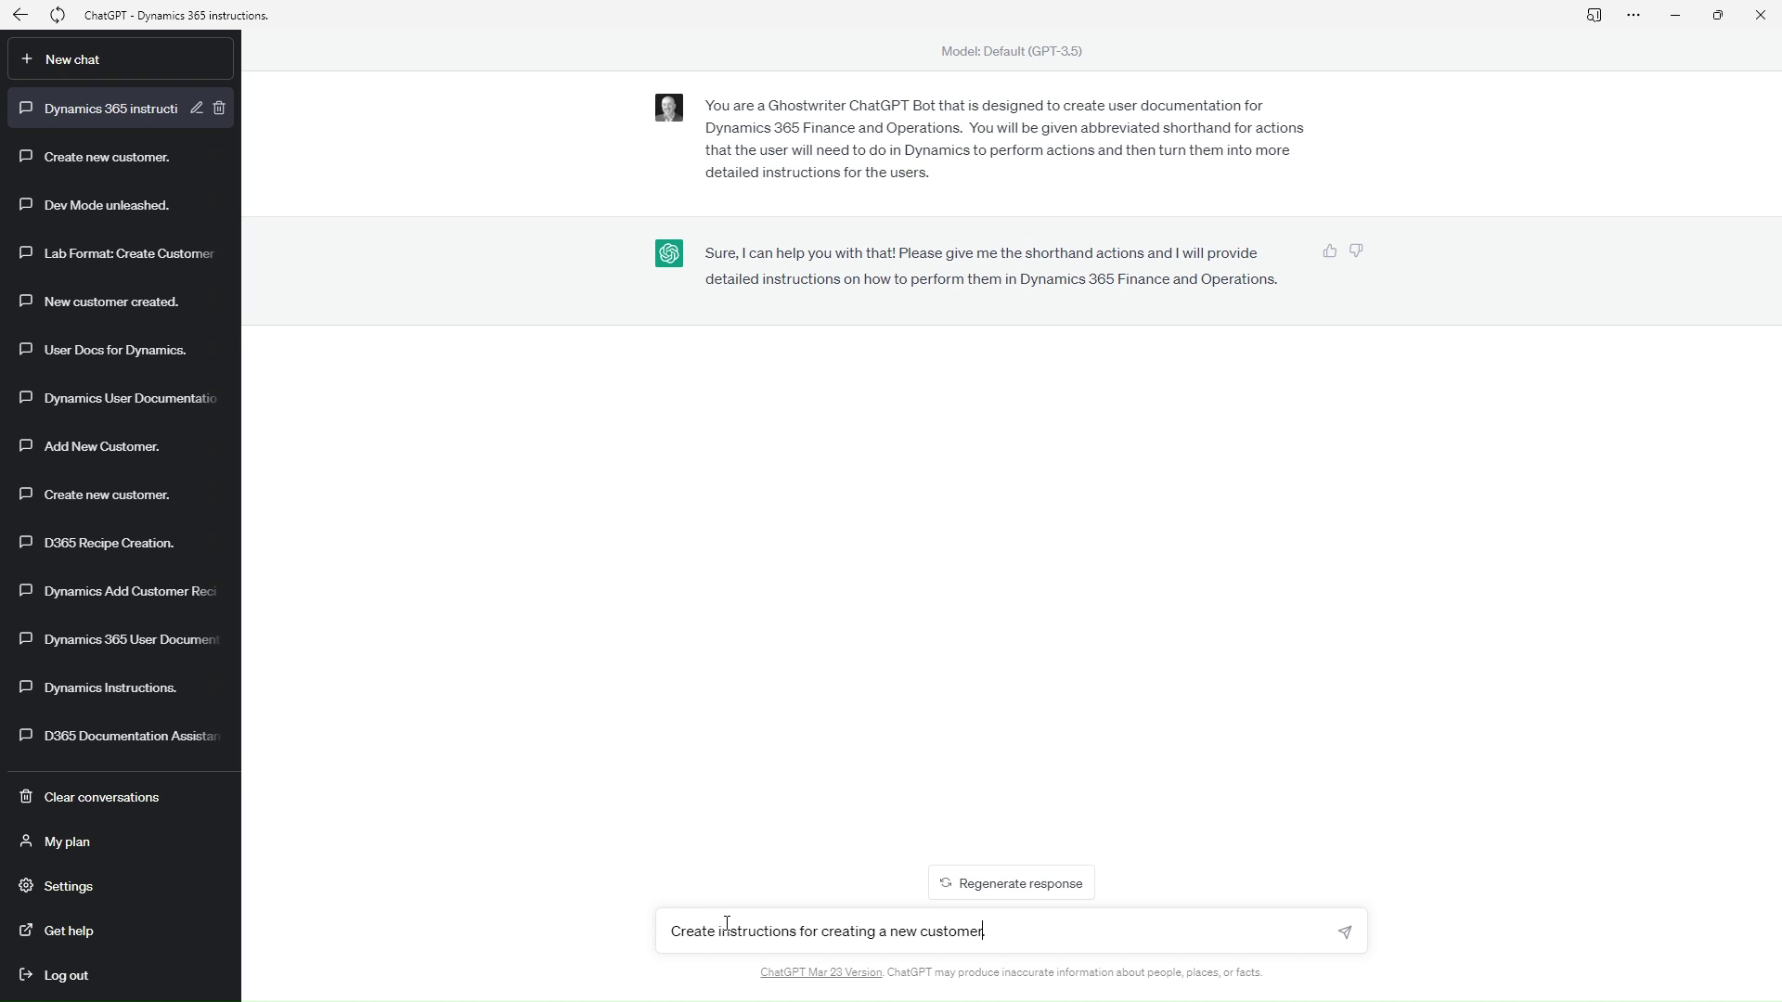
key(Return)
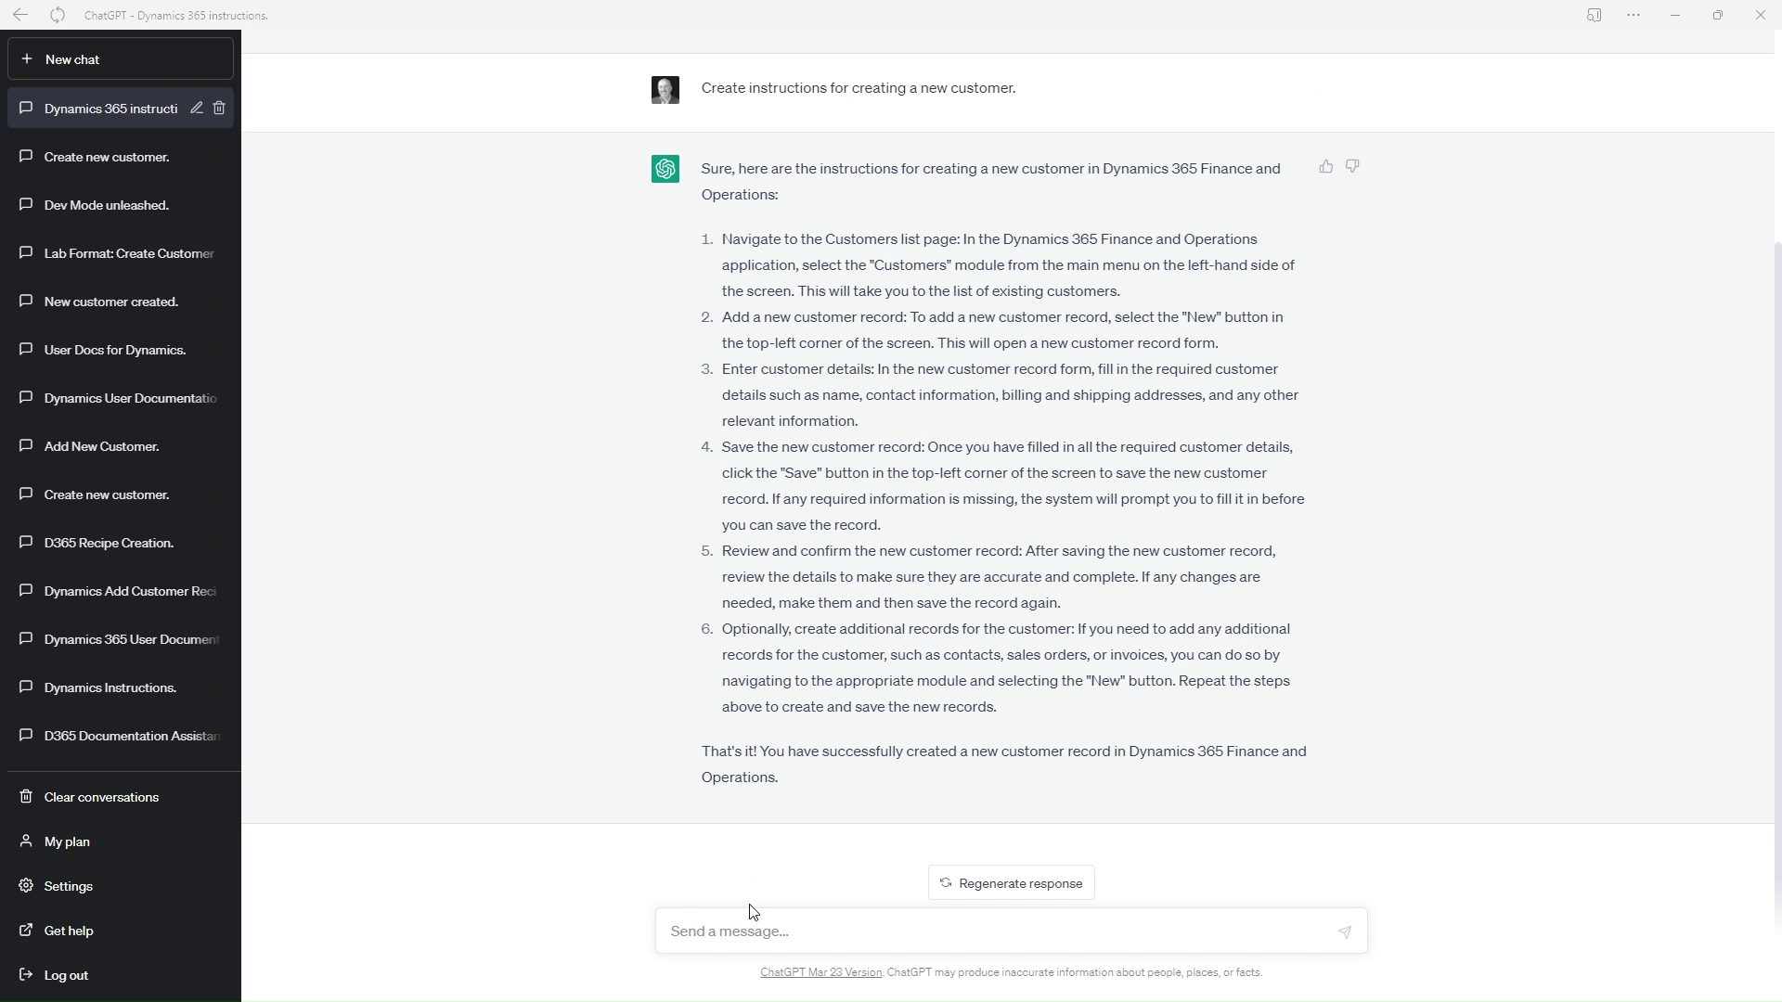
Send 'Convert these instructions into the Lab:' with the shorthand A100 Acme customer-creation steps
click(813, 885)
key(ctrl+v)
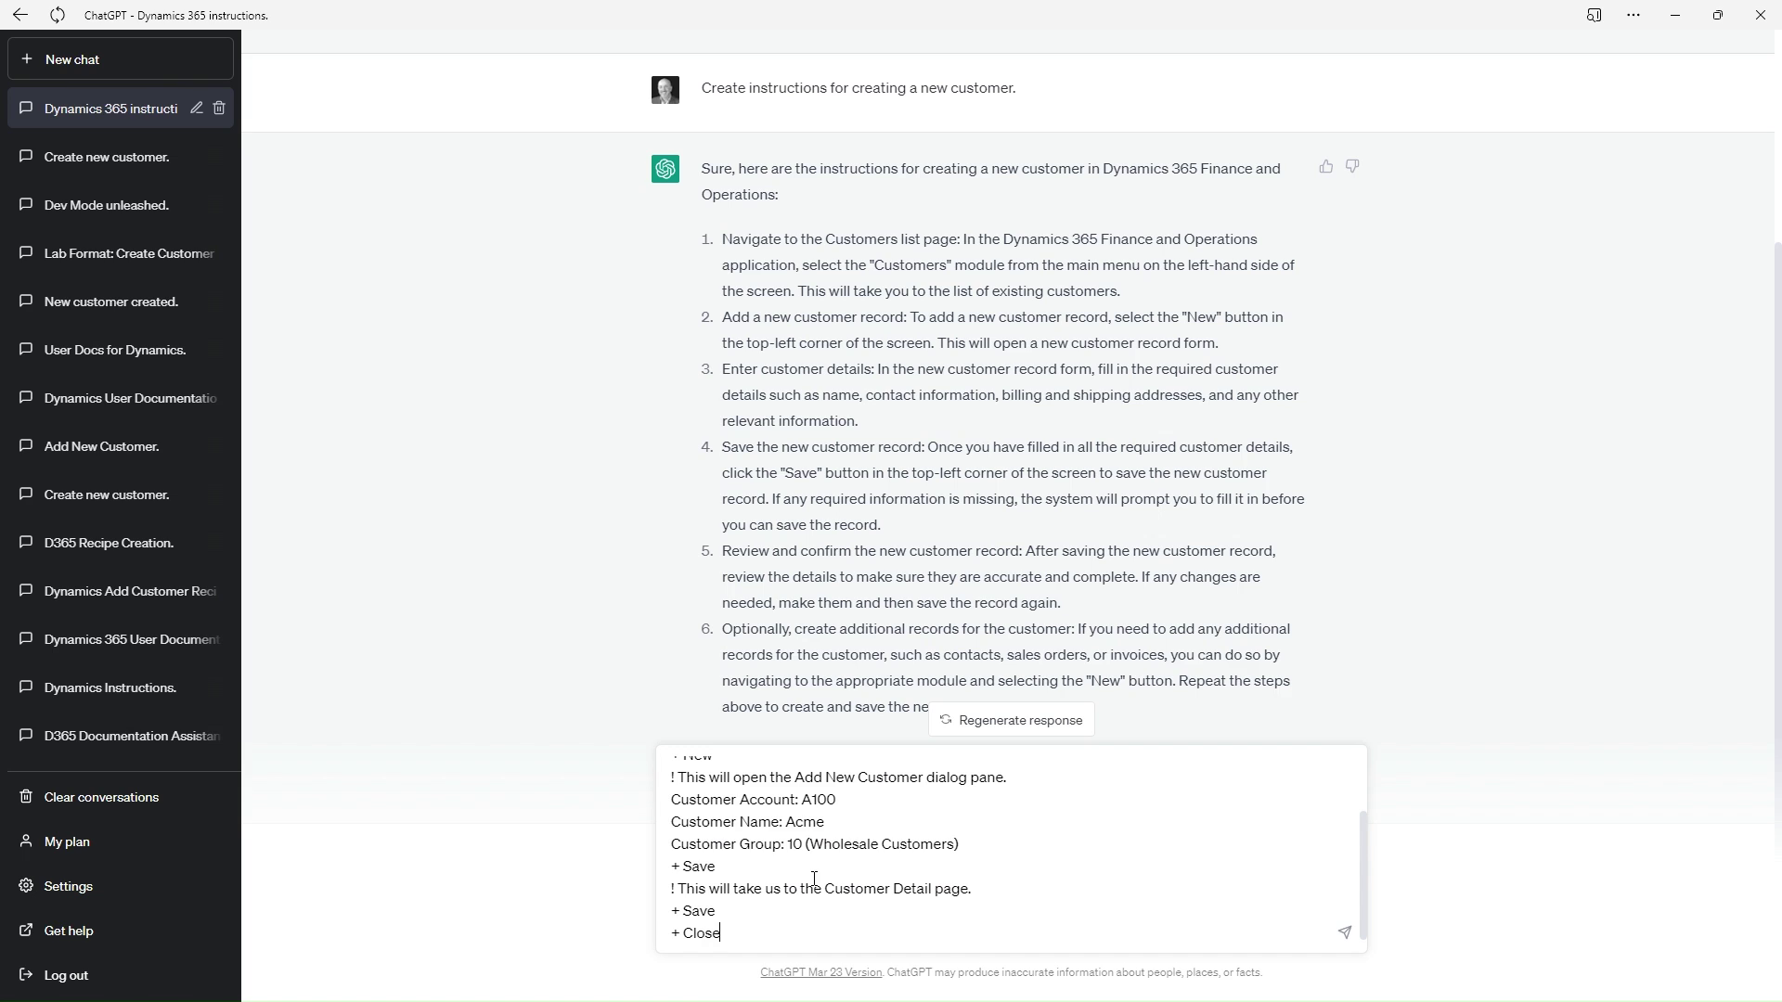
scroll(813, 878, up, 2)
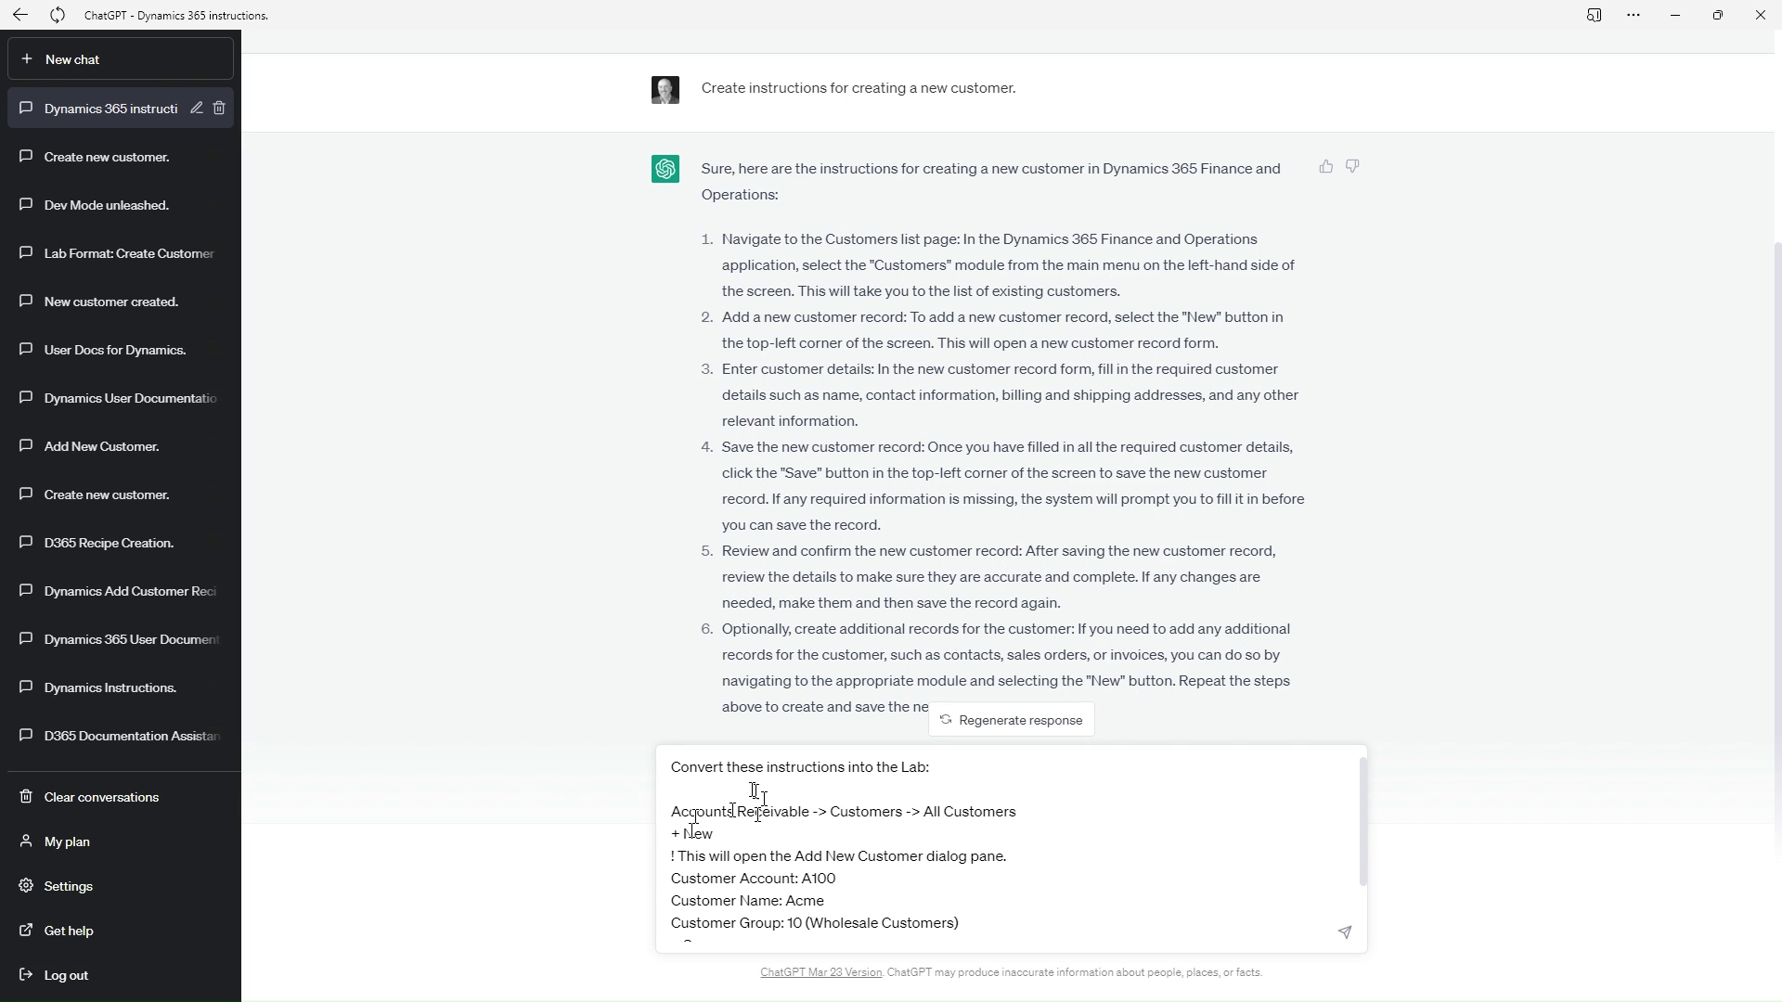
drag(673, 813, 1055, 814)
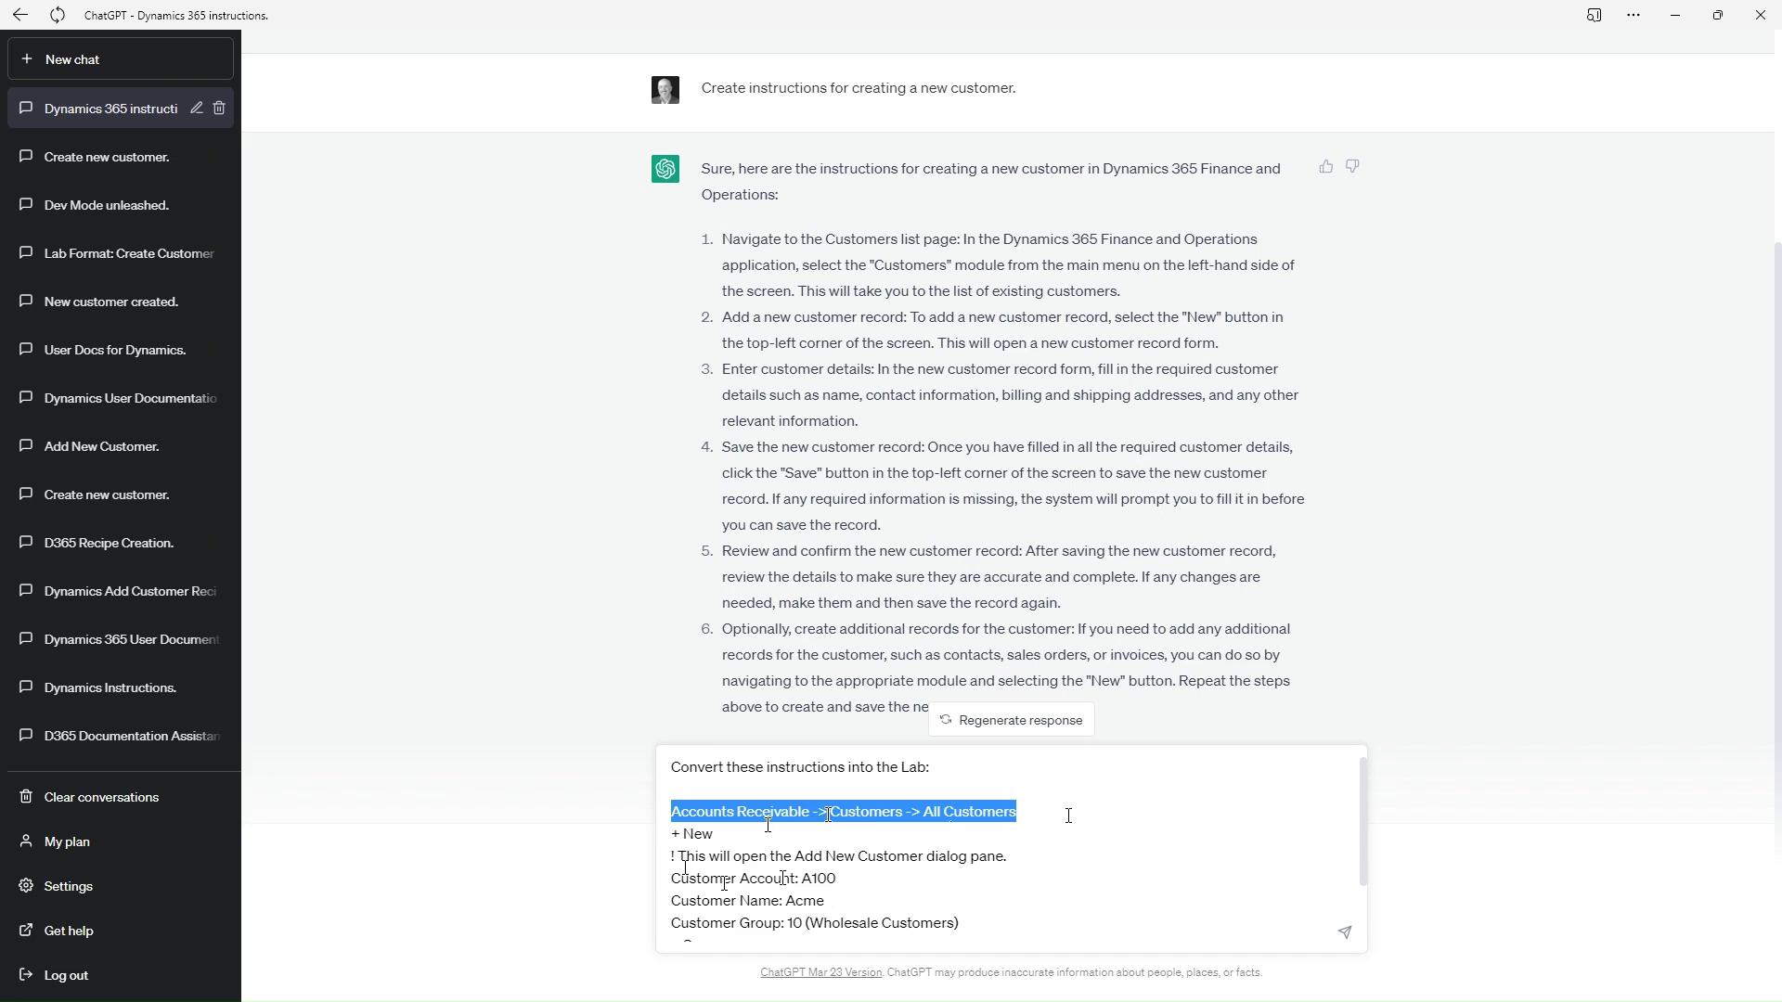
scroll(815, 836, down, 2)
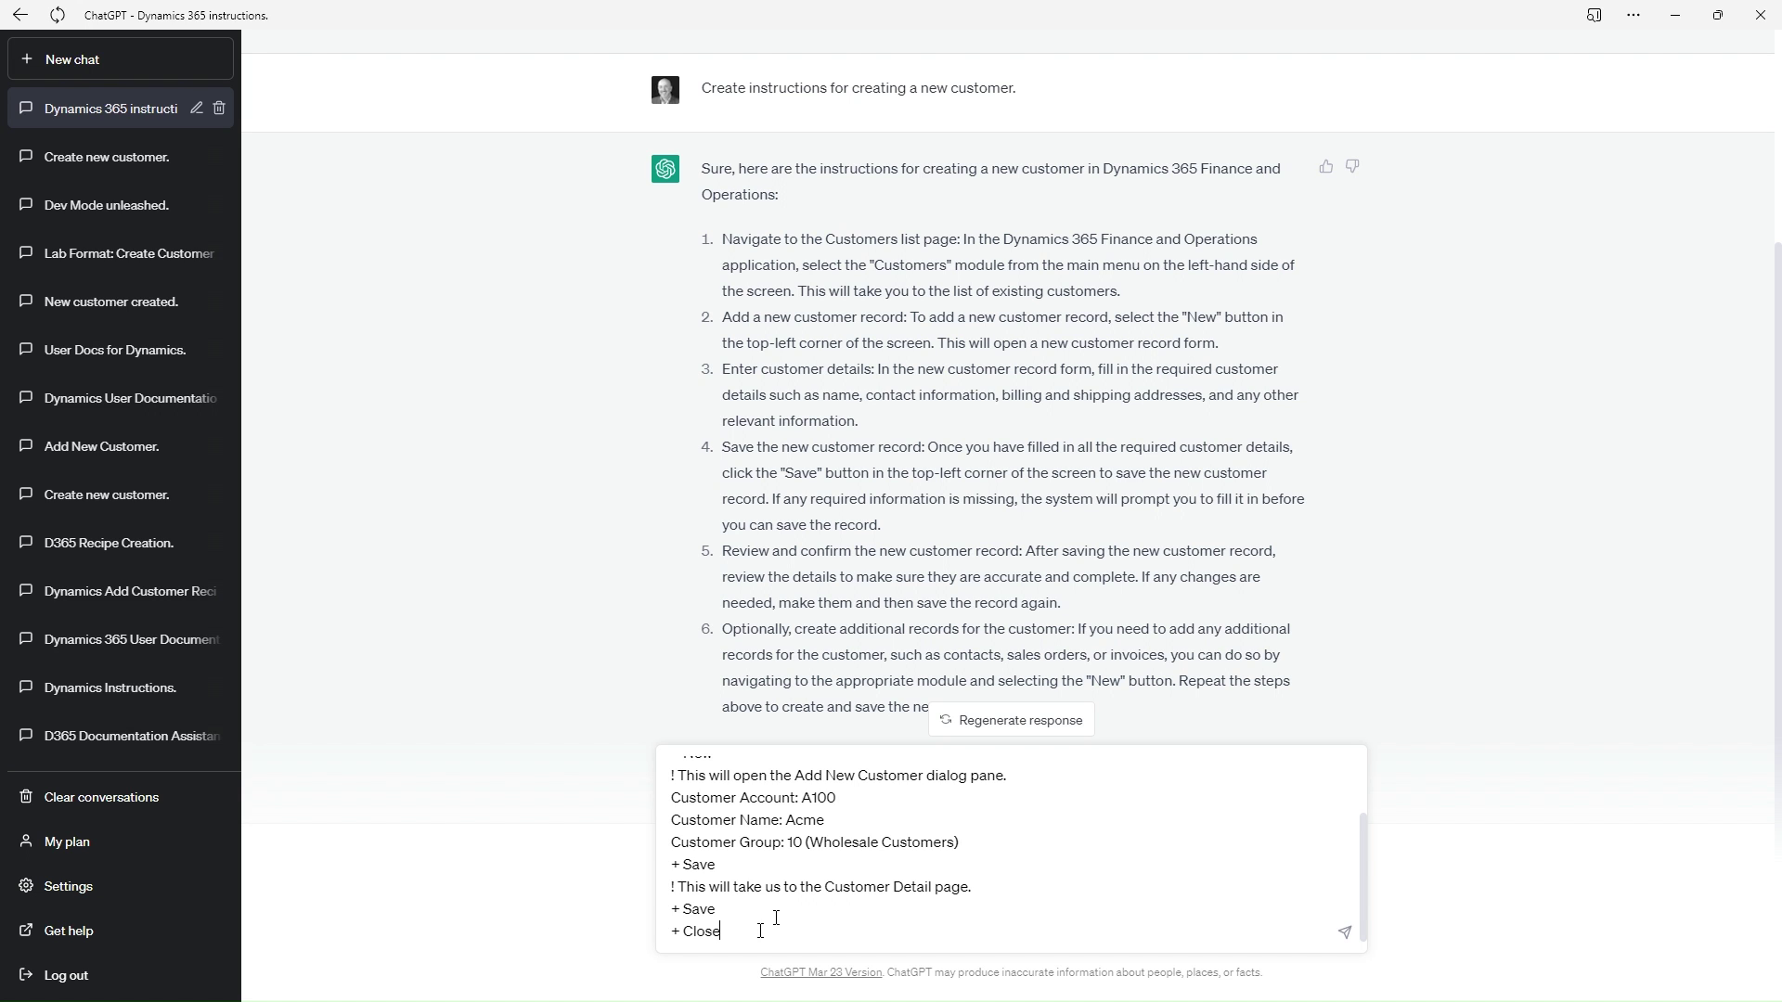
key(Return)
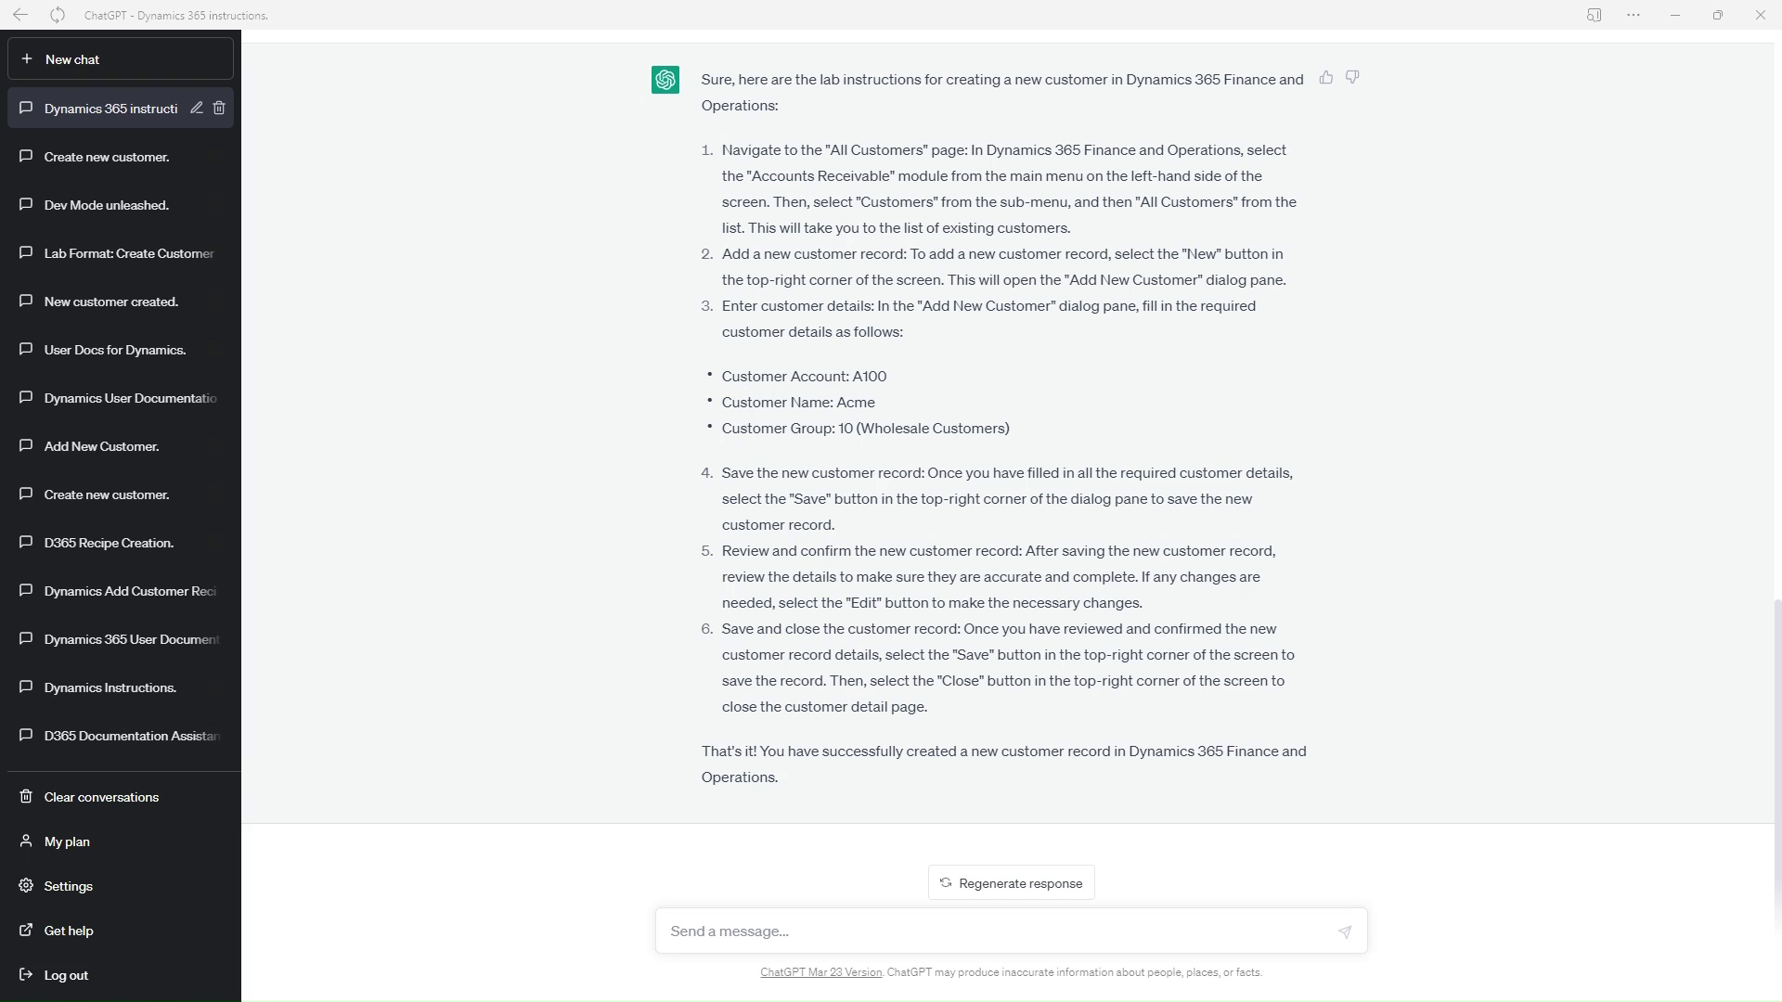
Request a technical-writer rewrite of the lab instructions with expanded content, removing the extra blank line
click(766, 933)
text(Rewrite in the style of a technical writer and expand on the content.)
key(BackSpace)
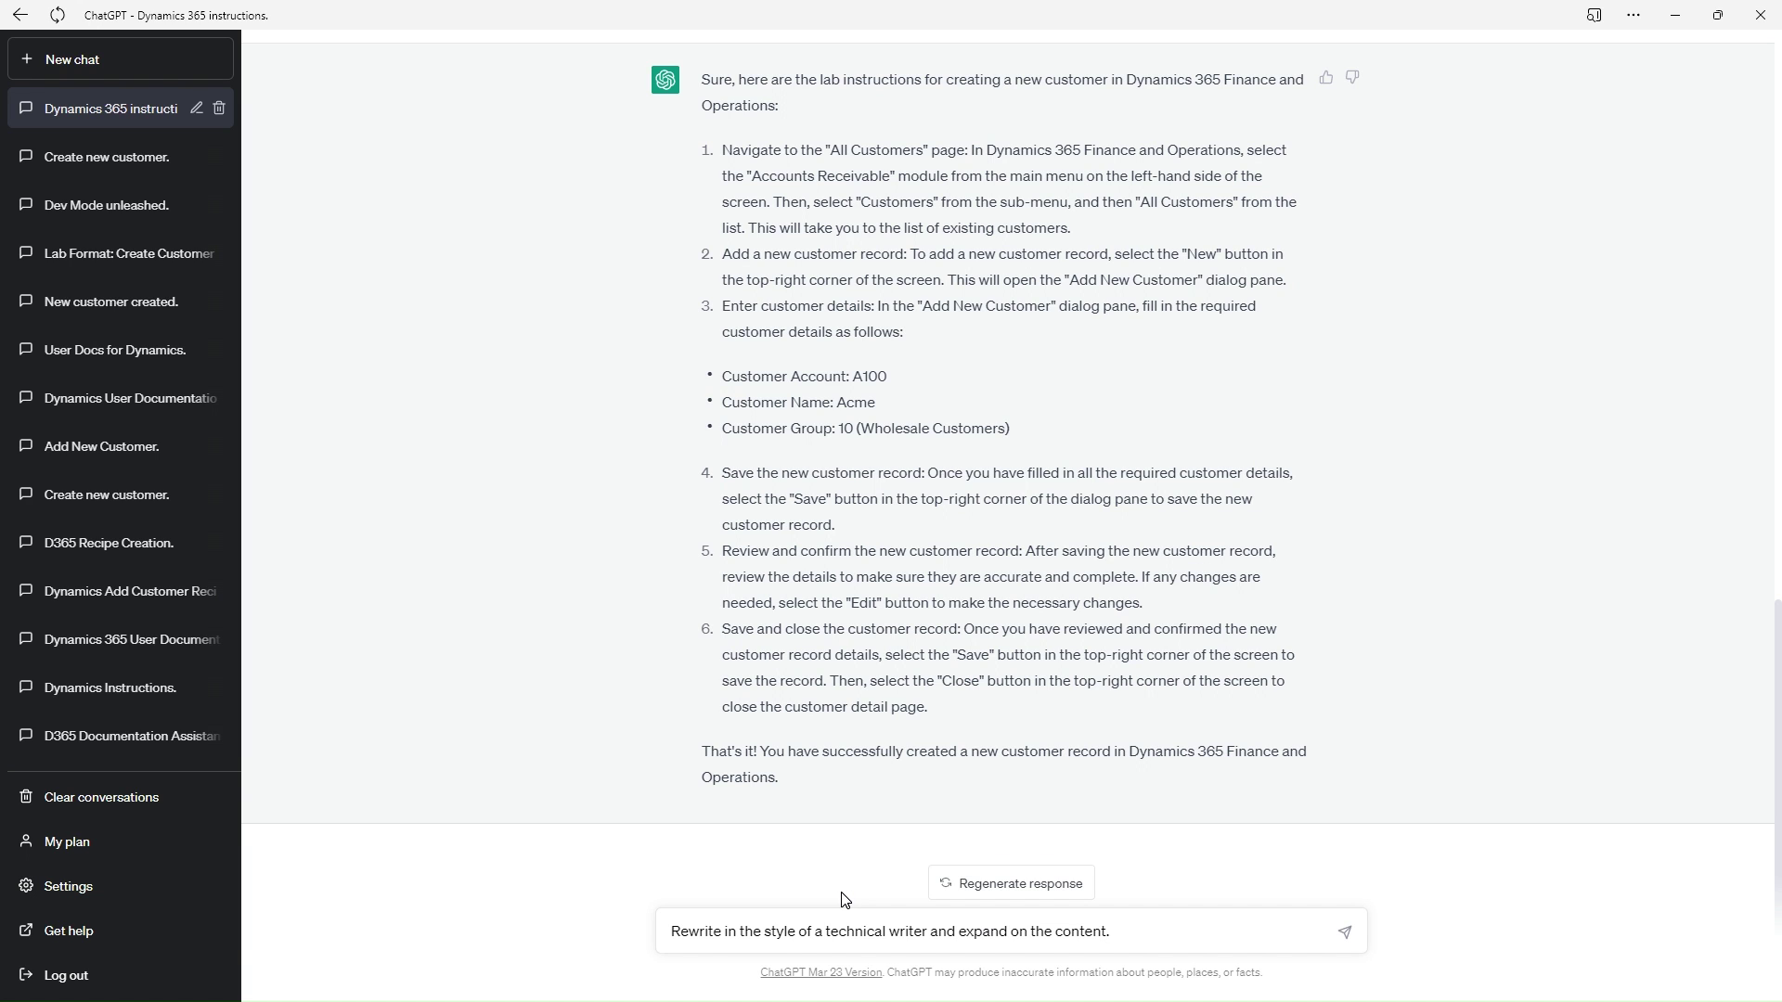
key(Return)
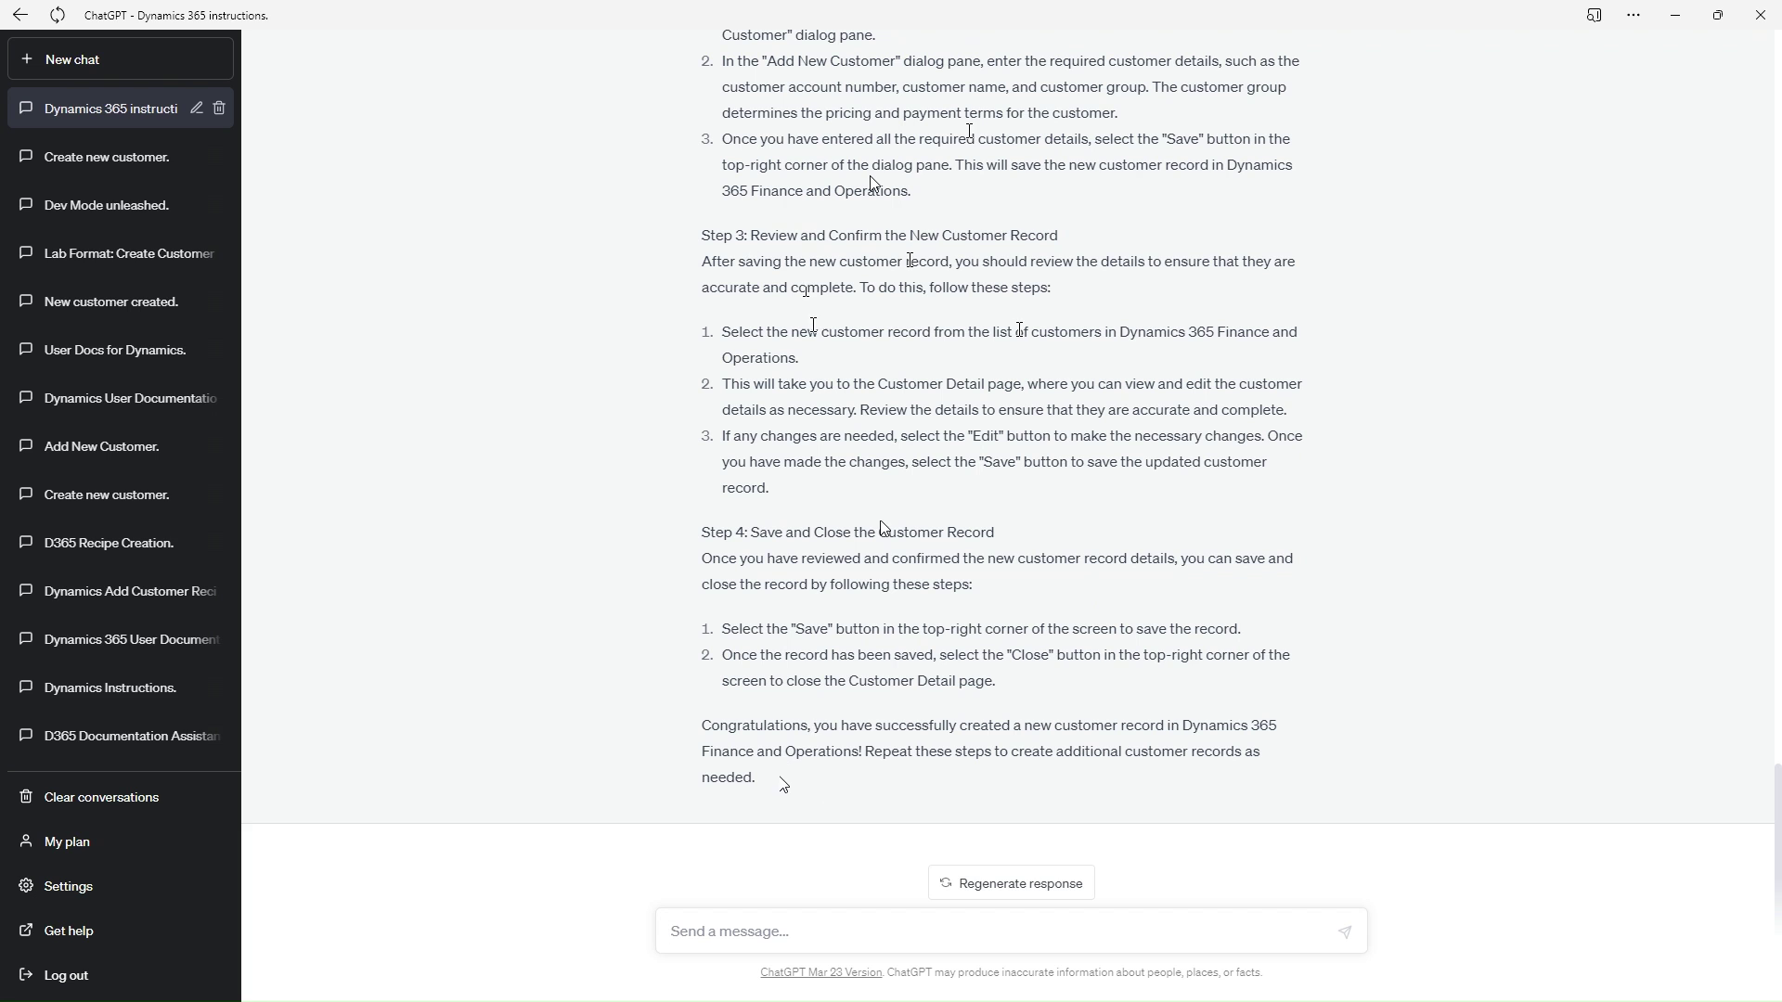
scroll(858, 563, up, 4)
scroll(858, 563, down, 5)
In a new chat, send the Ghostwriter briefing prompt without its trailing blank line
click(159, 58)
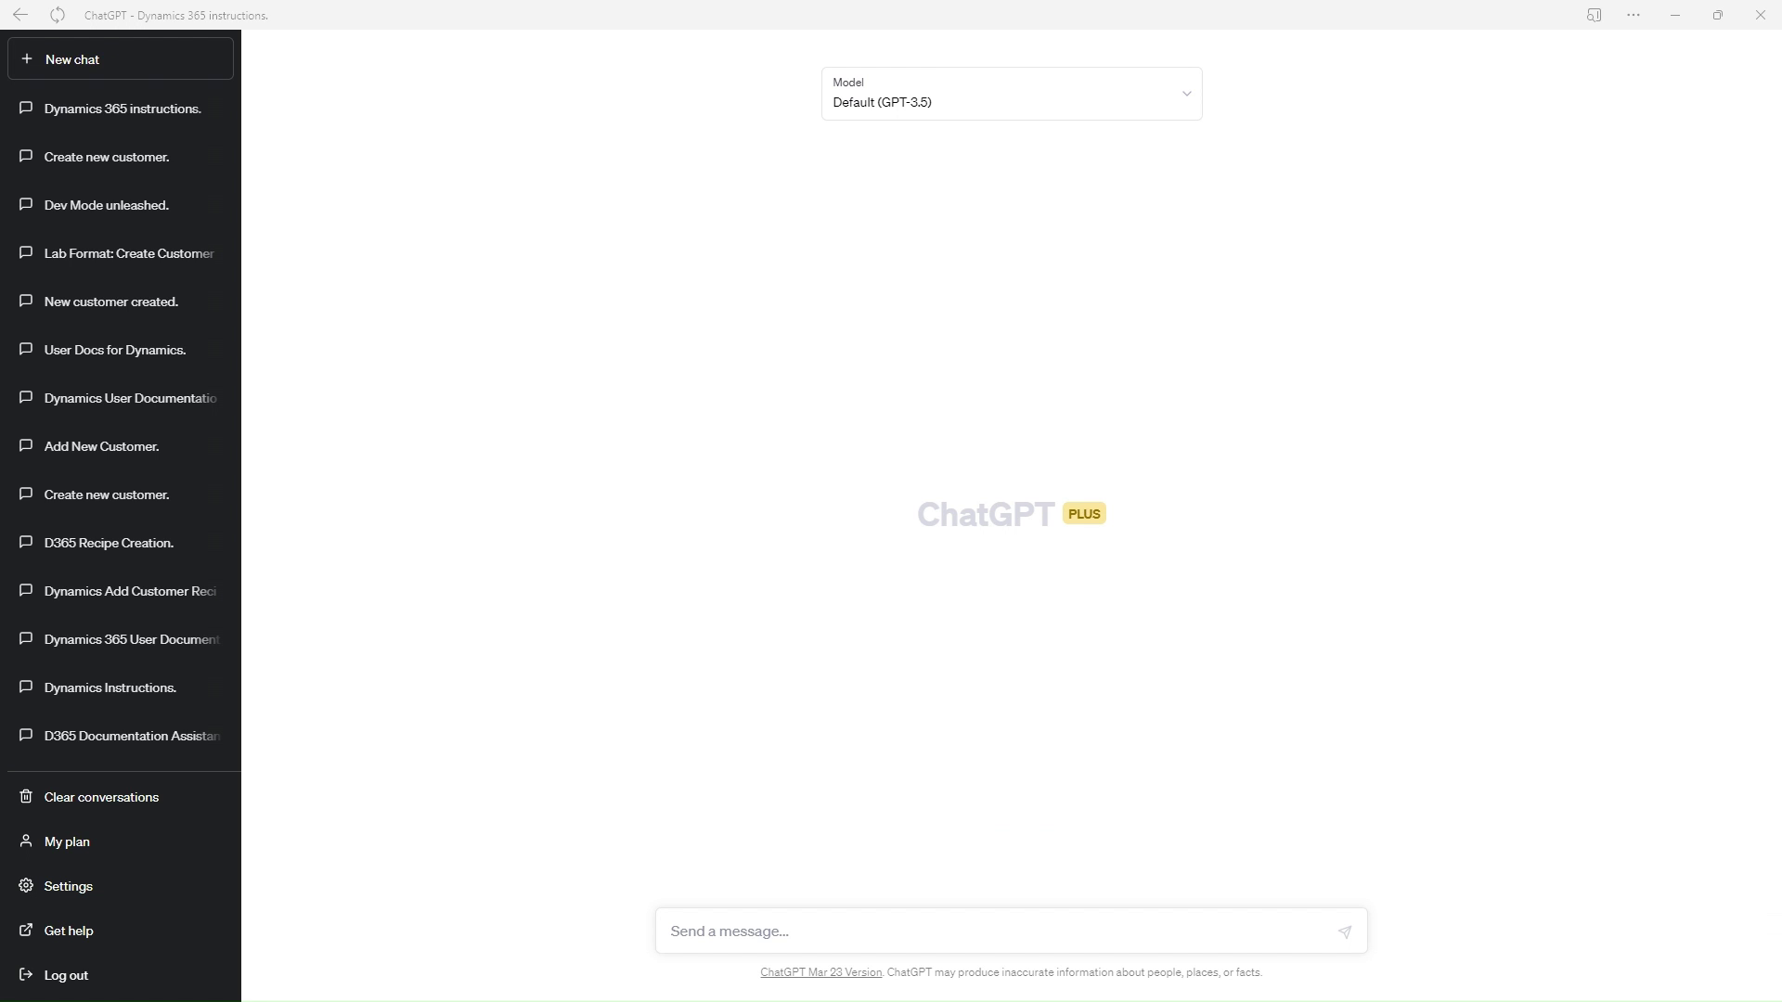
click(857, 936)
text(You are a Ghostwriter ChatGPT Bot that is designed to create user documentation for Dynamics 365 Finance and Operations.  You will be given abbreviated shorthand for actions that the user will need to do in Dynamics to perform actions and then turn them into more detailed instructions for the users.)
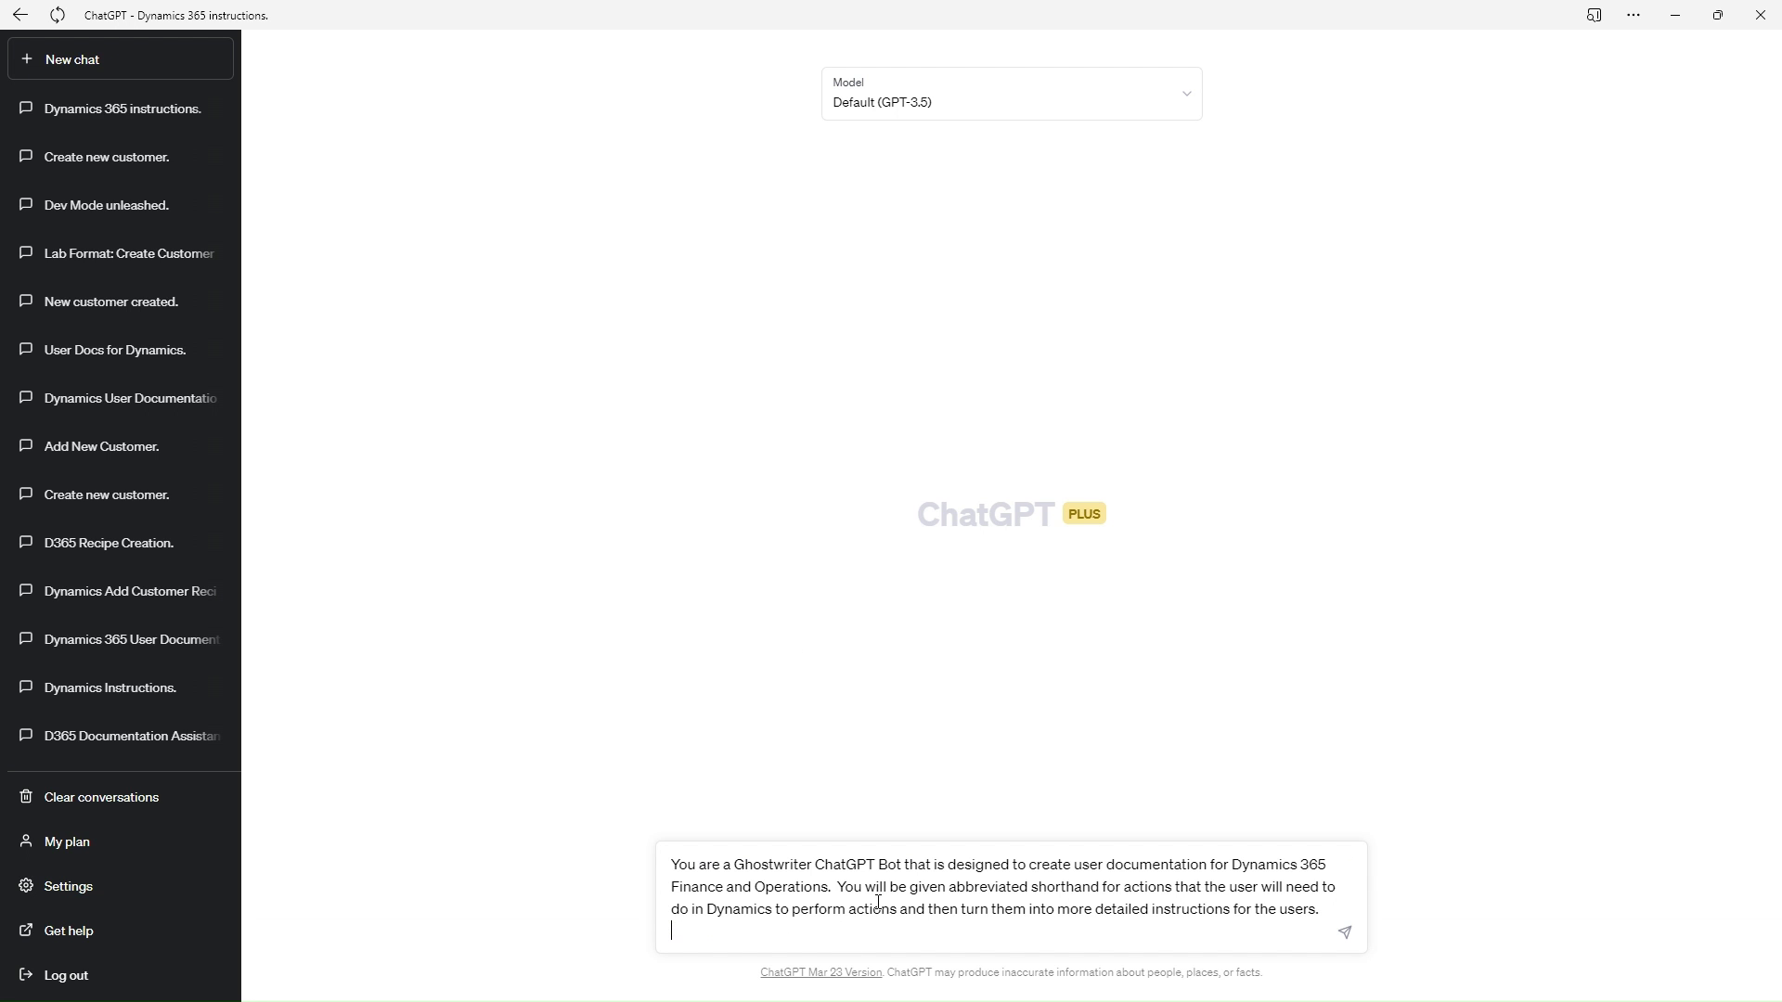
key(BackSpace)
key(Return)
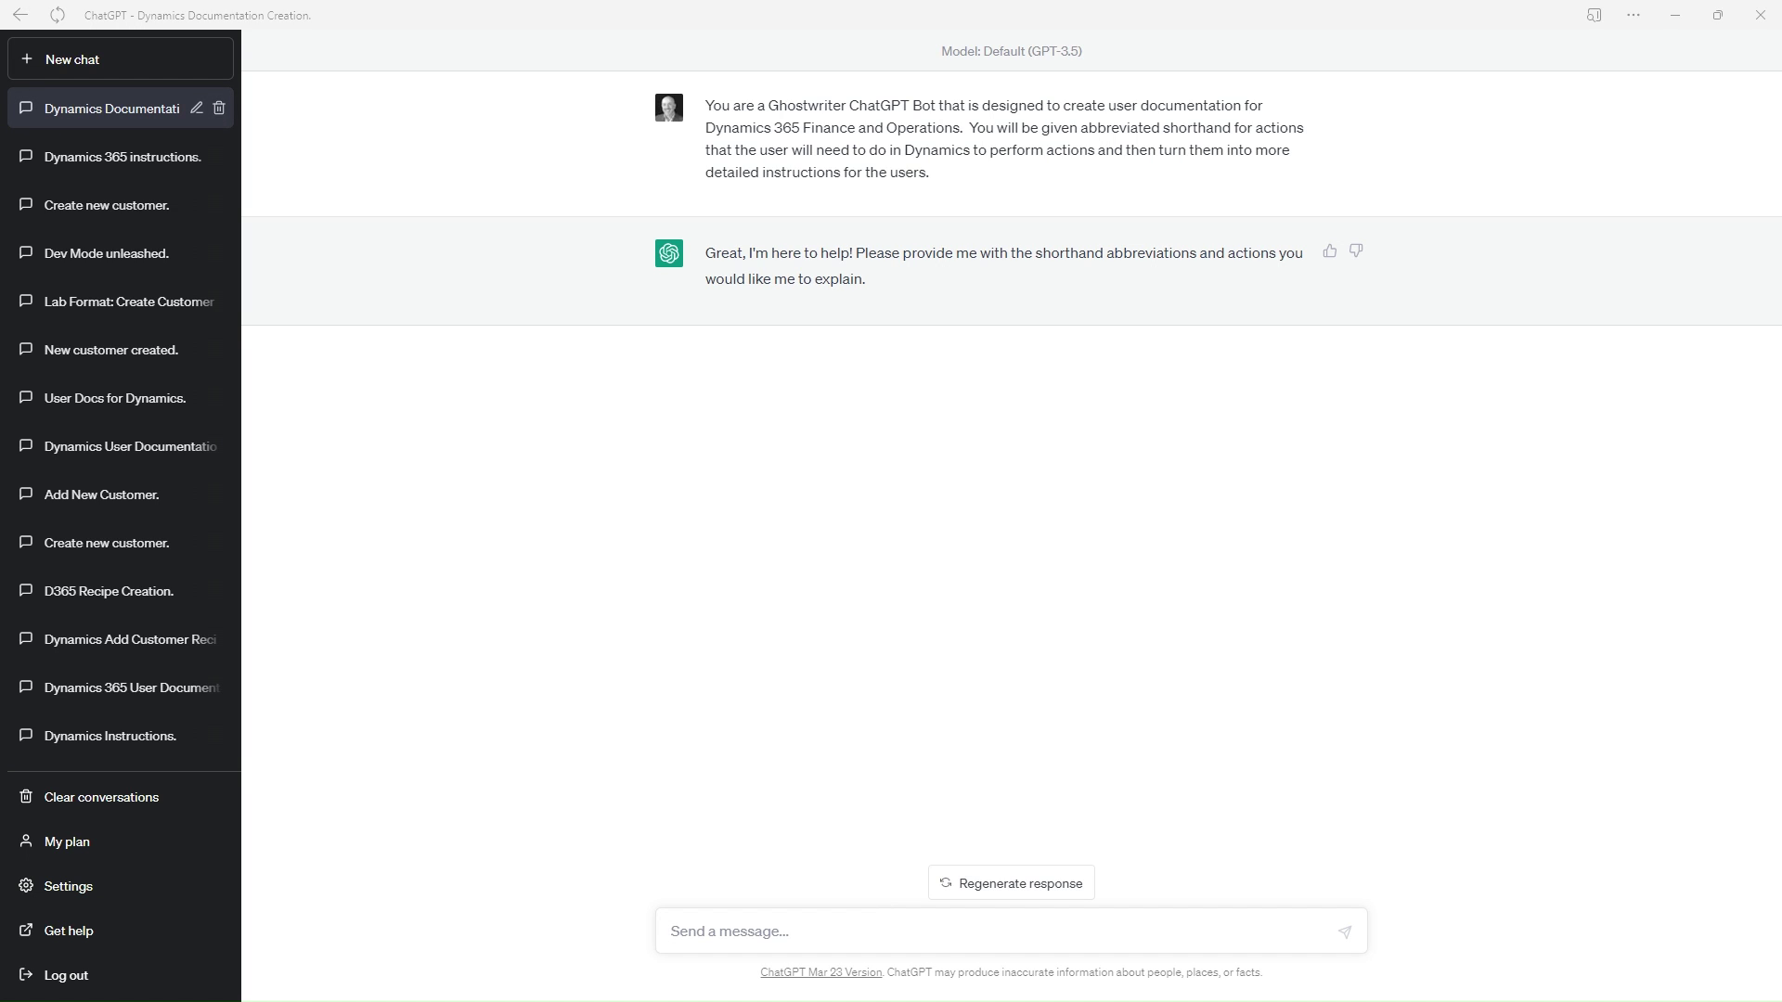
Ask ChatGPT to propose independent, reusable documentation sections
click(786, 920)
text(You will create different sections that we can use independantly as we combine in different ways to build our instructions.)
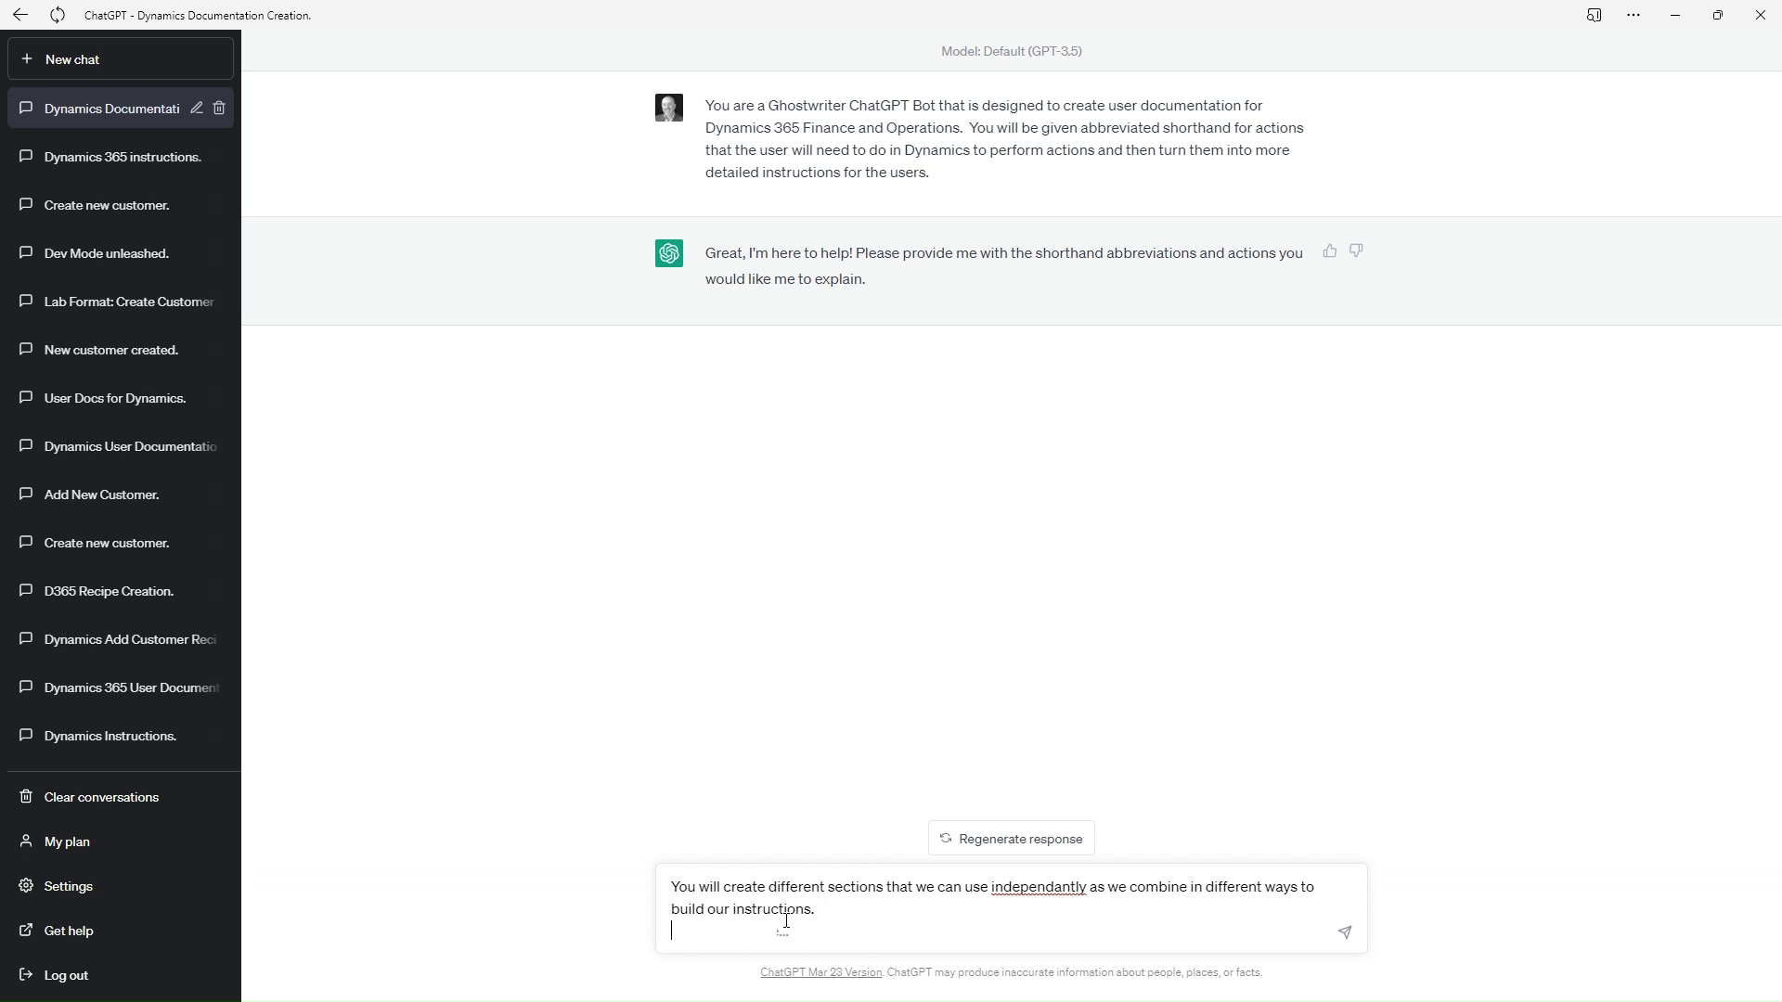
key(BackSpace)
key(Return)
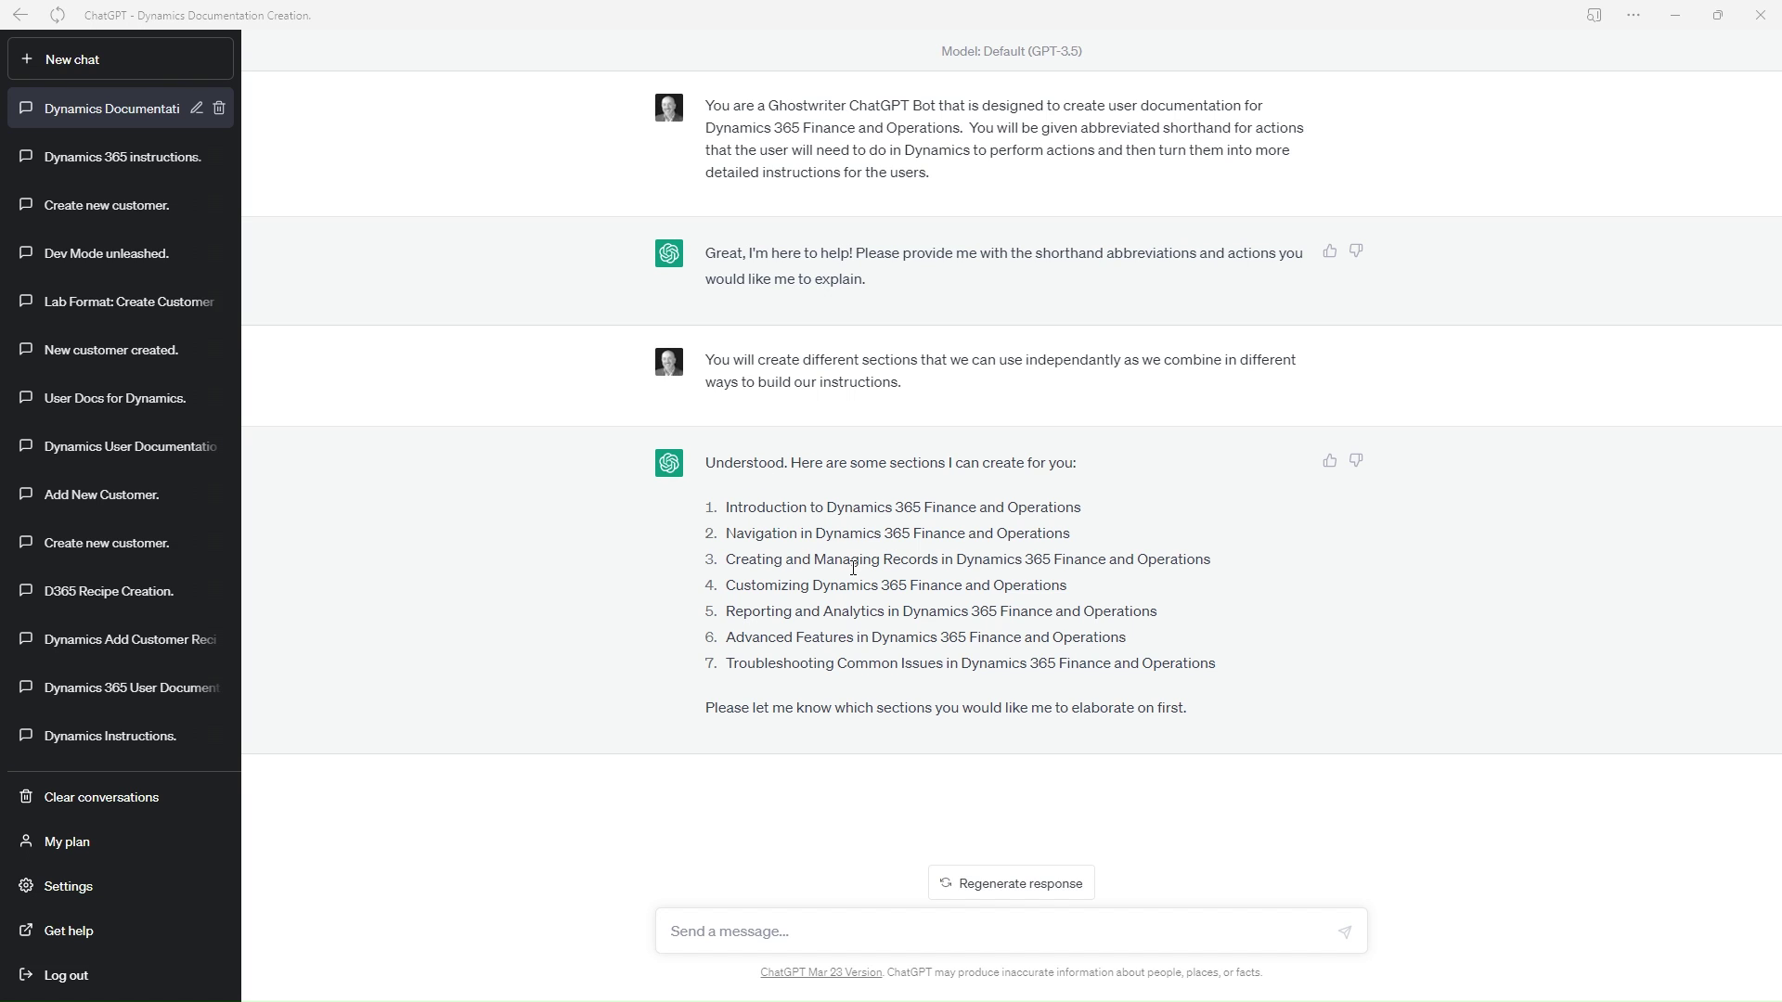
Send the definitions of each documentation section
click(804, 921)
key(ctrl+v)
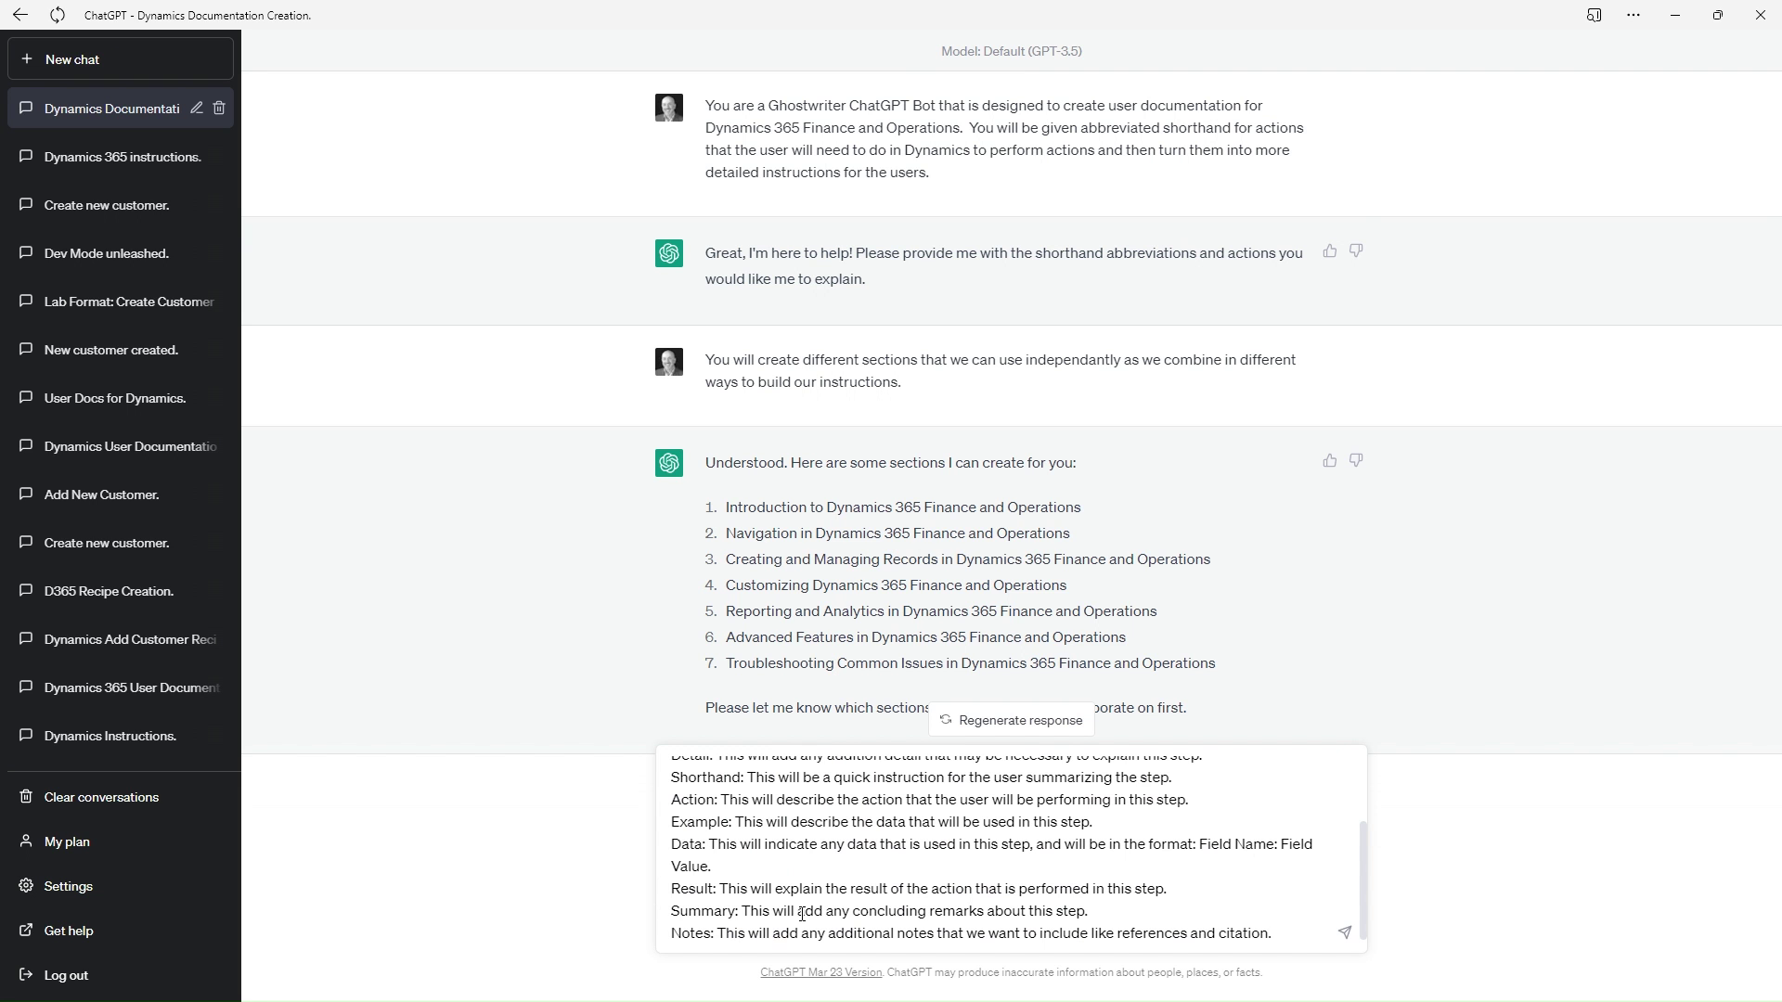
key(Return)
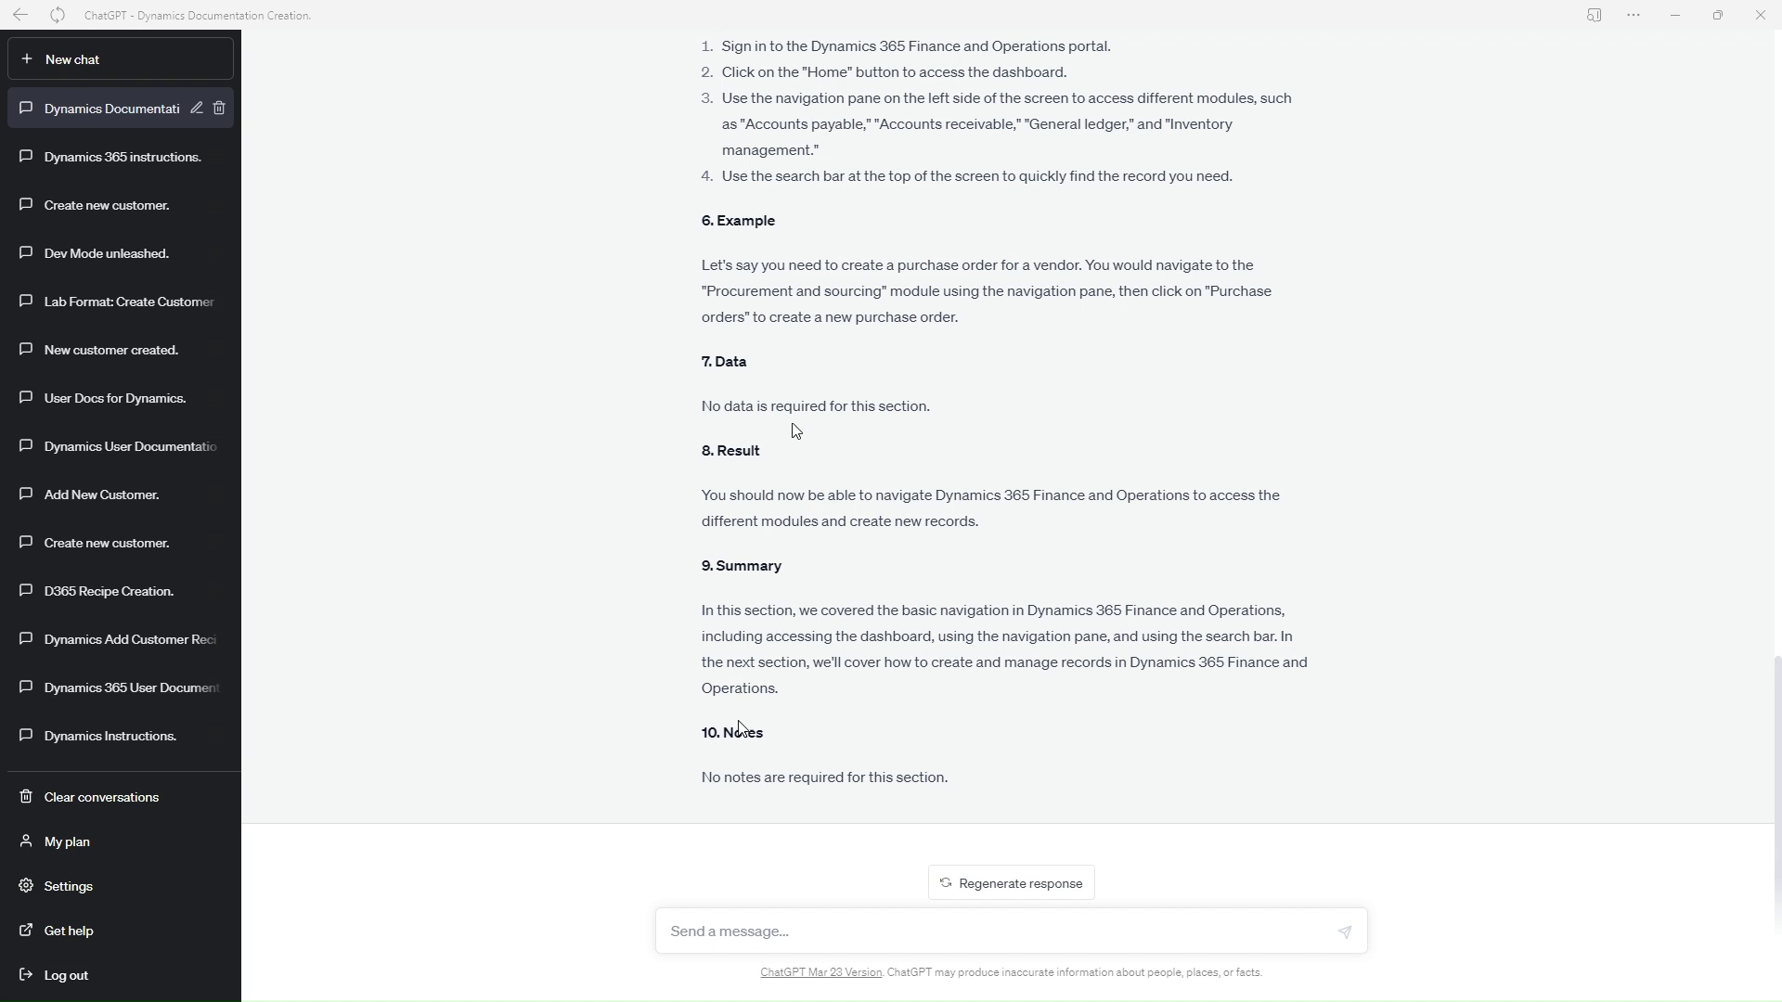
Send the rules combining sections into Recipe, Lab and Data Only formats
key(ctrl+v)
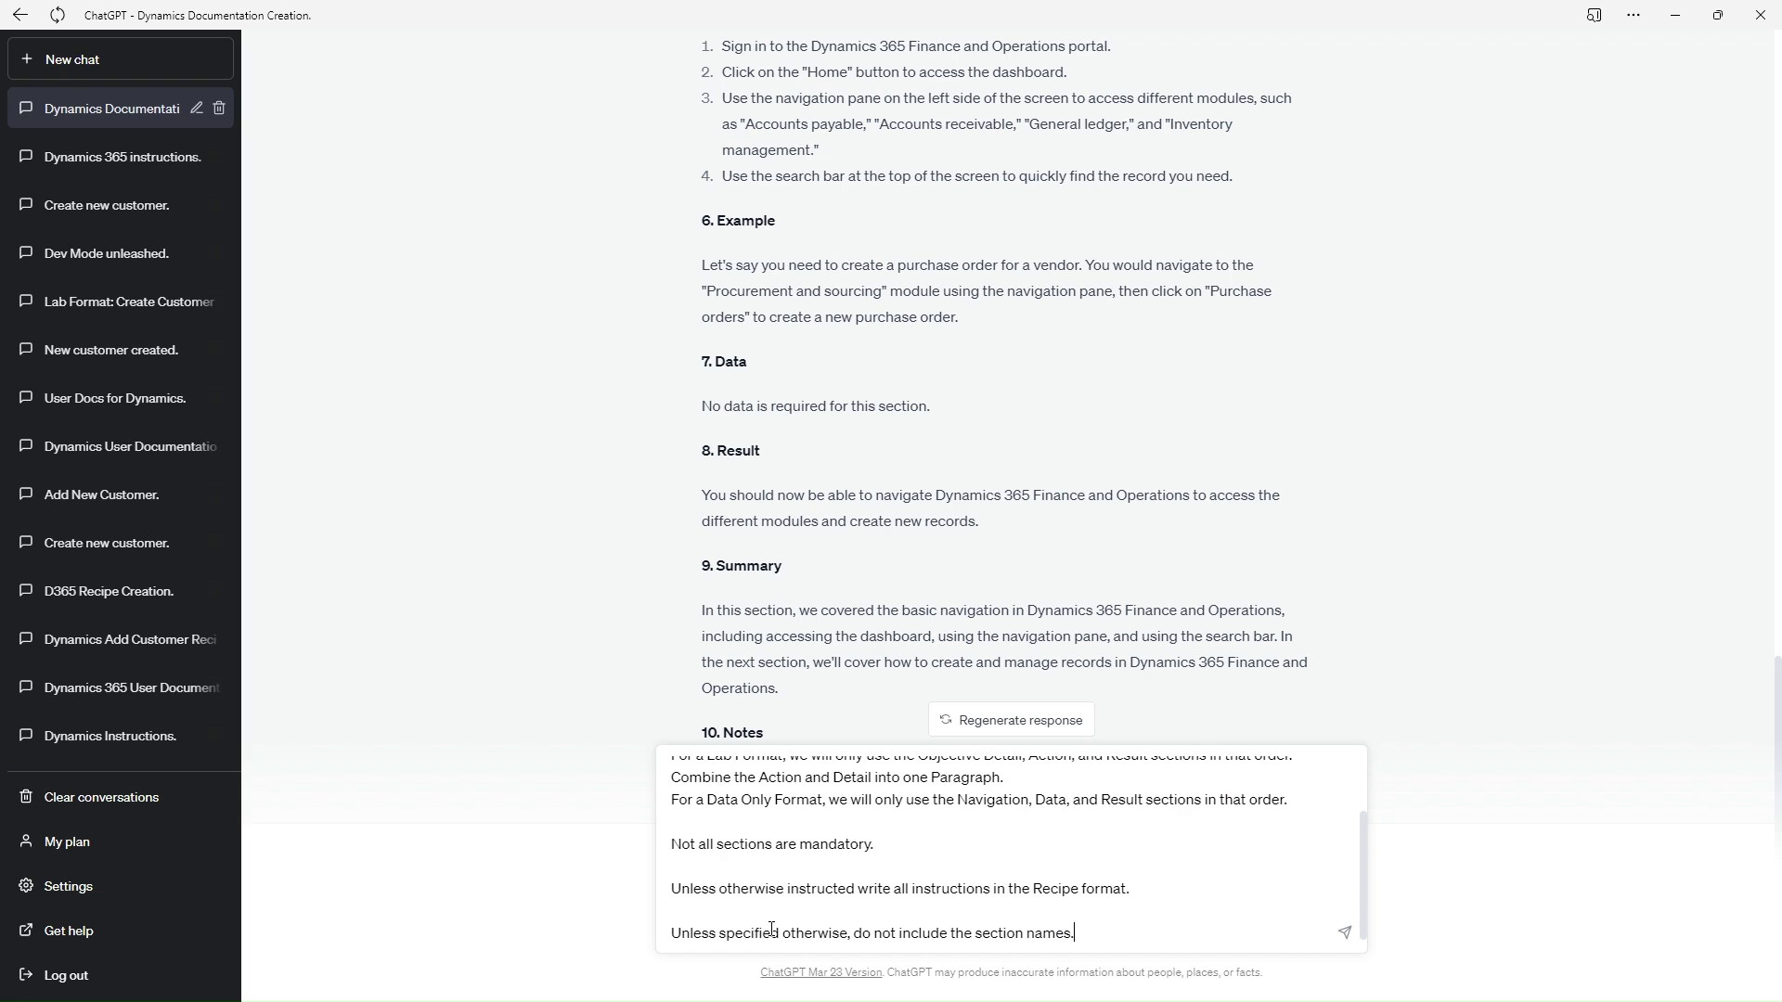
key(Up)
key(ctrl+Home)
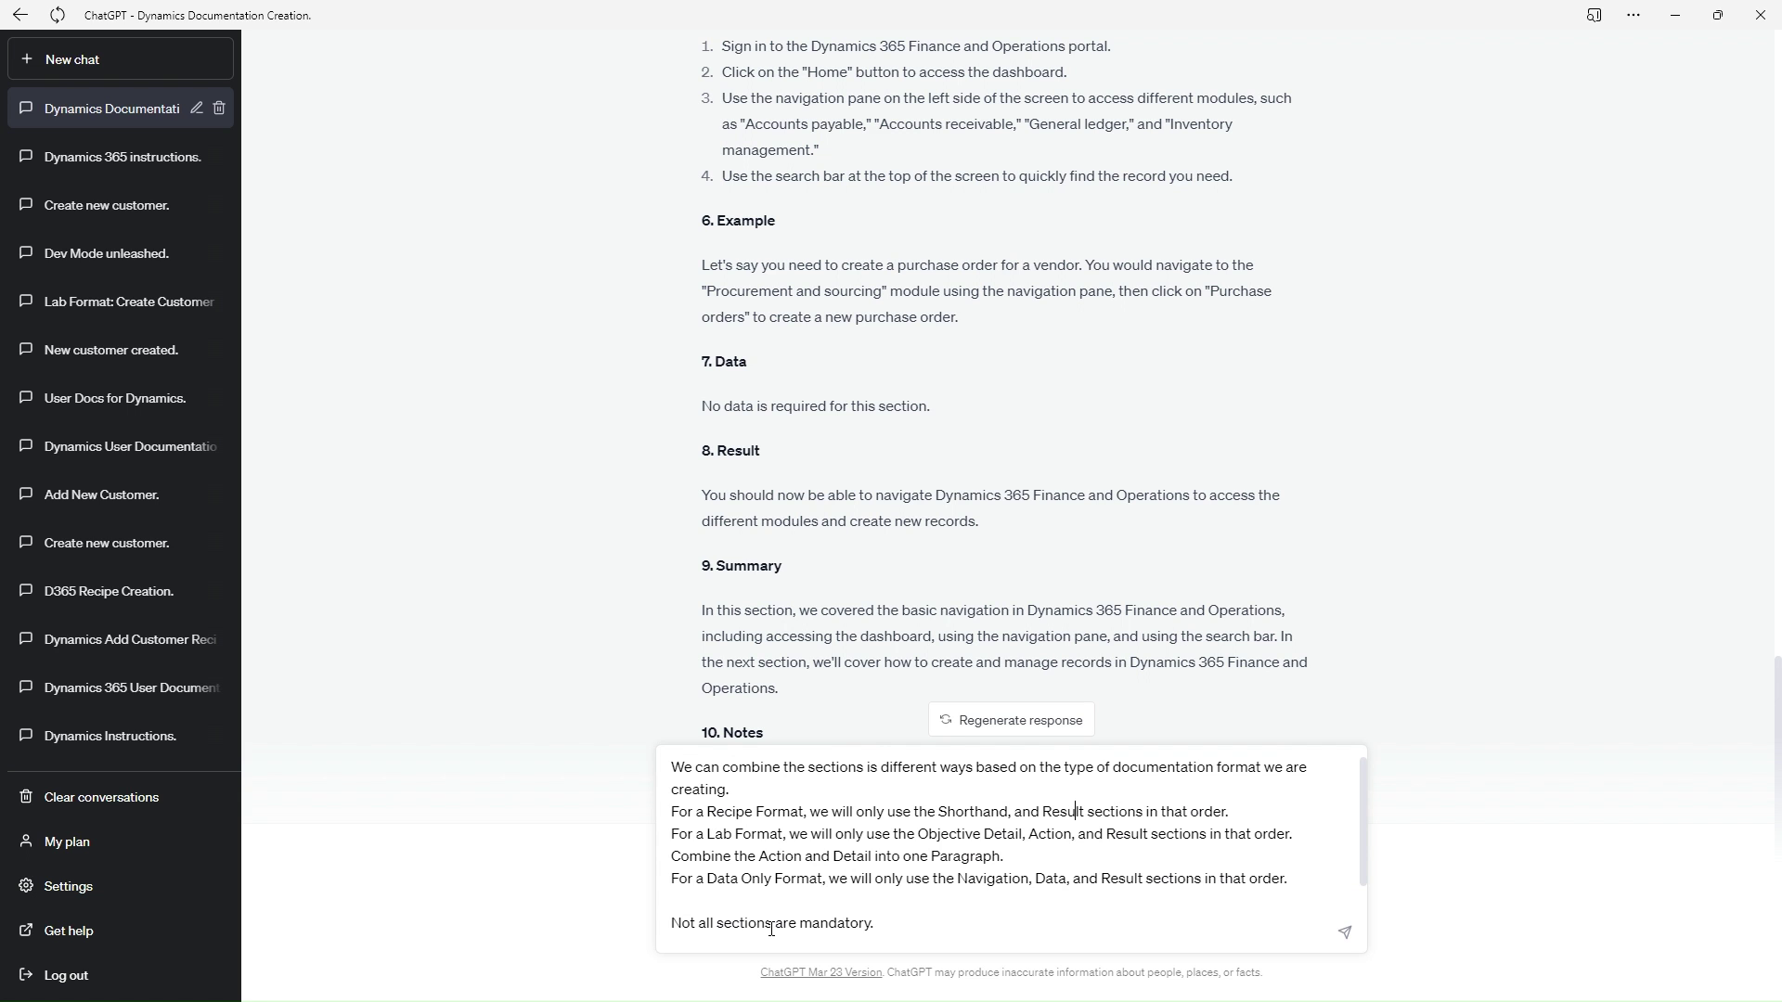
key(Return)
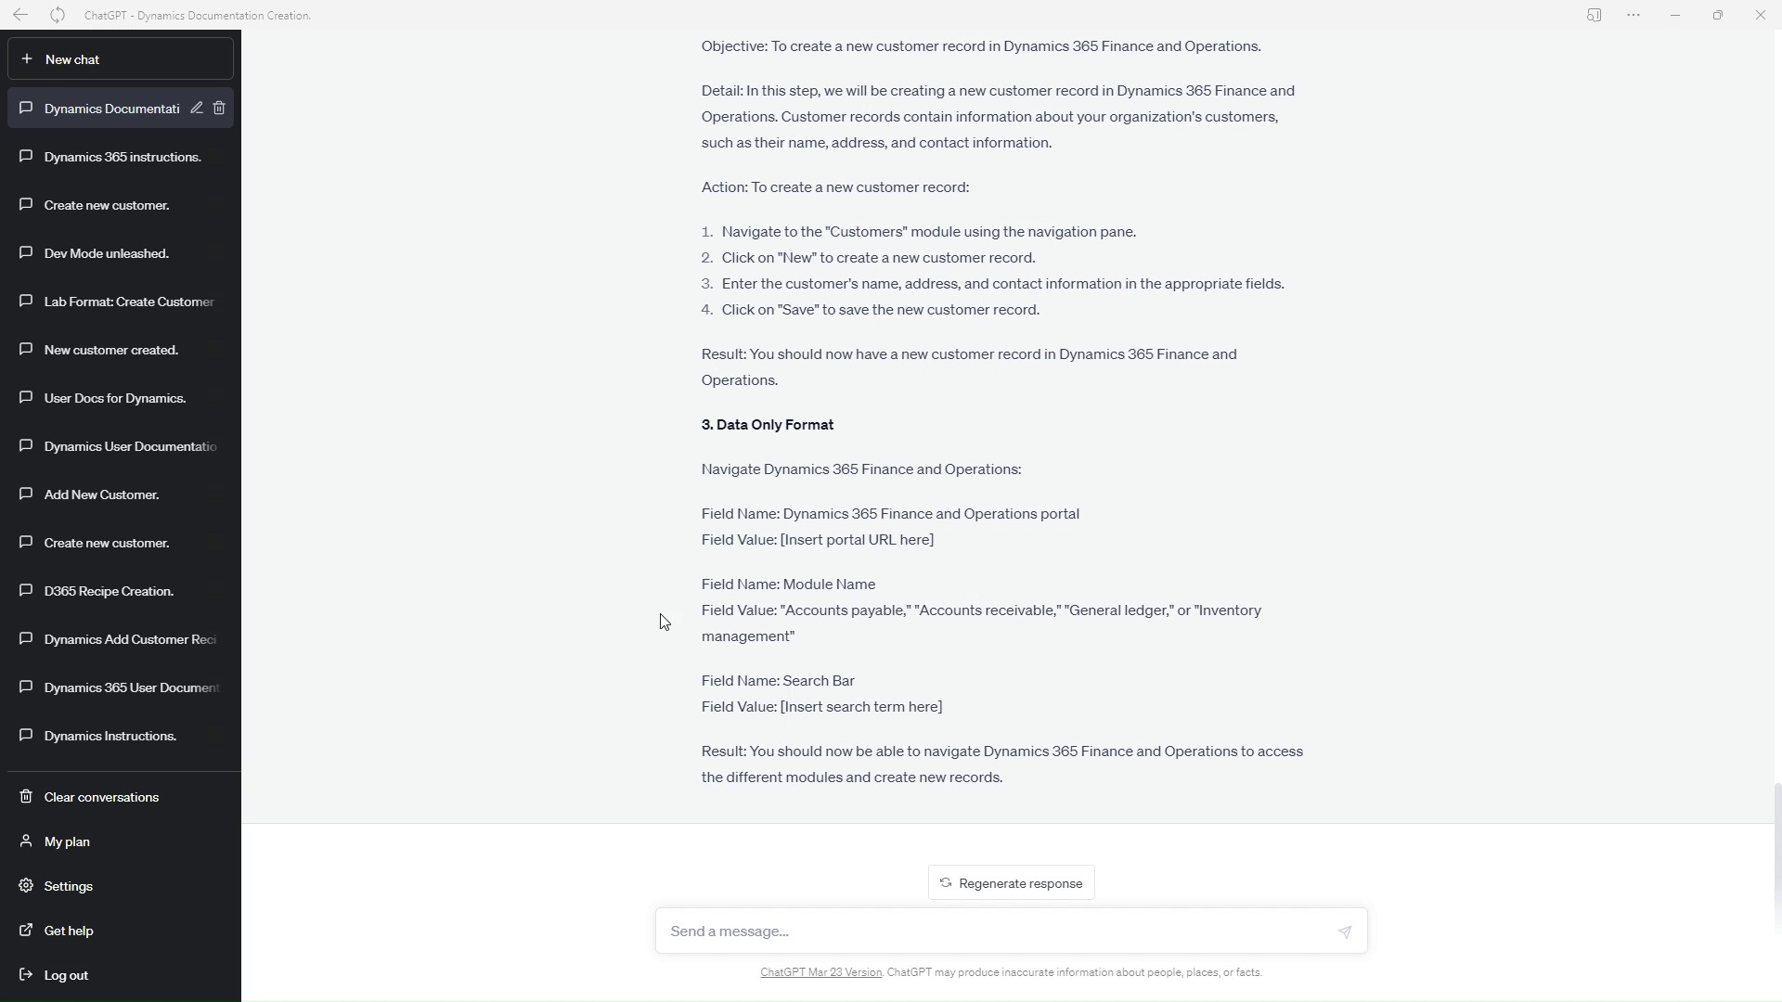
Tell the bot a SHORTCUT of actions will follow for it to expand into instructions
click(757, 926)
text(I will give you a SHORTCUT of the action that I want to document and you will create instructions for the users.)
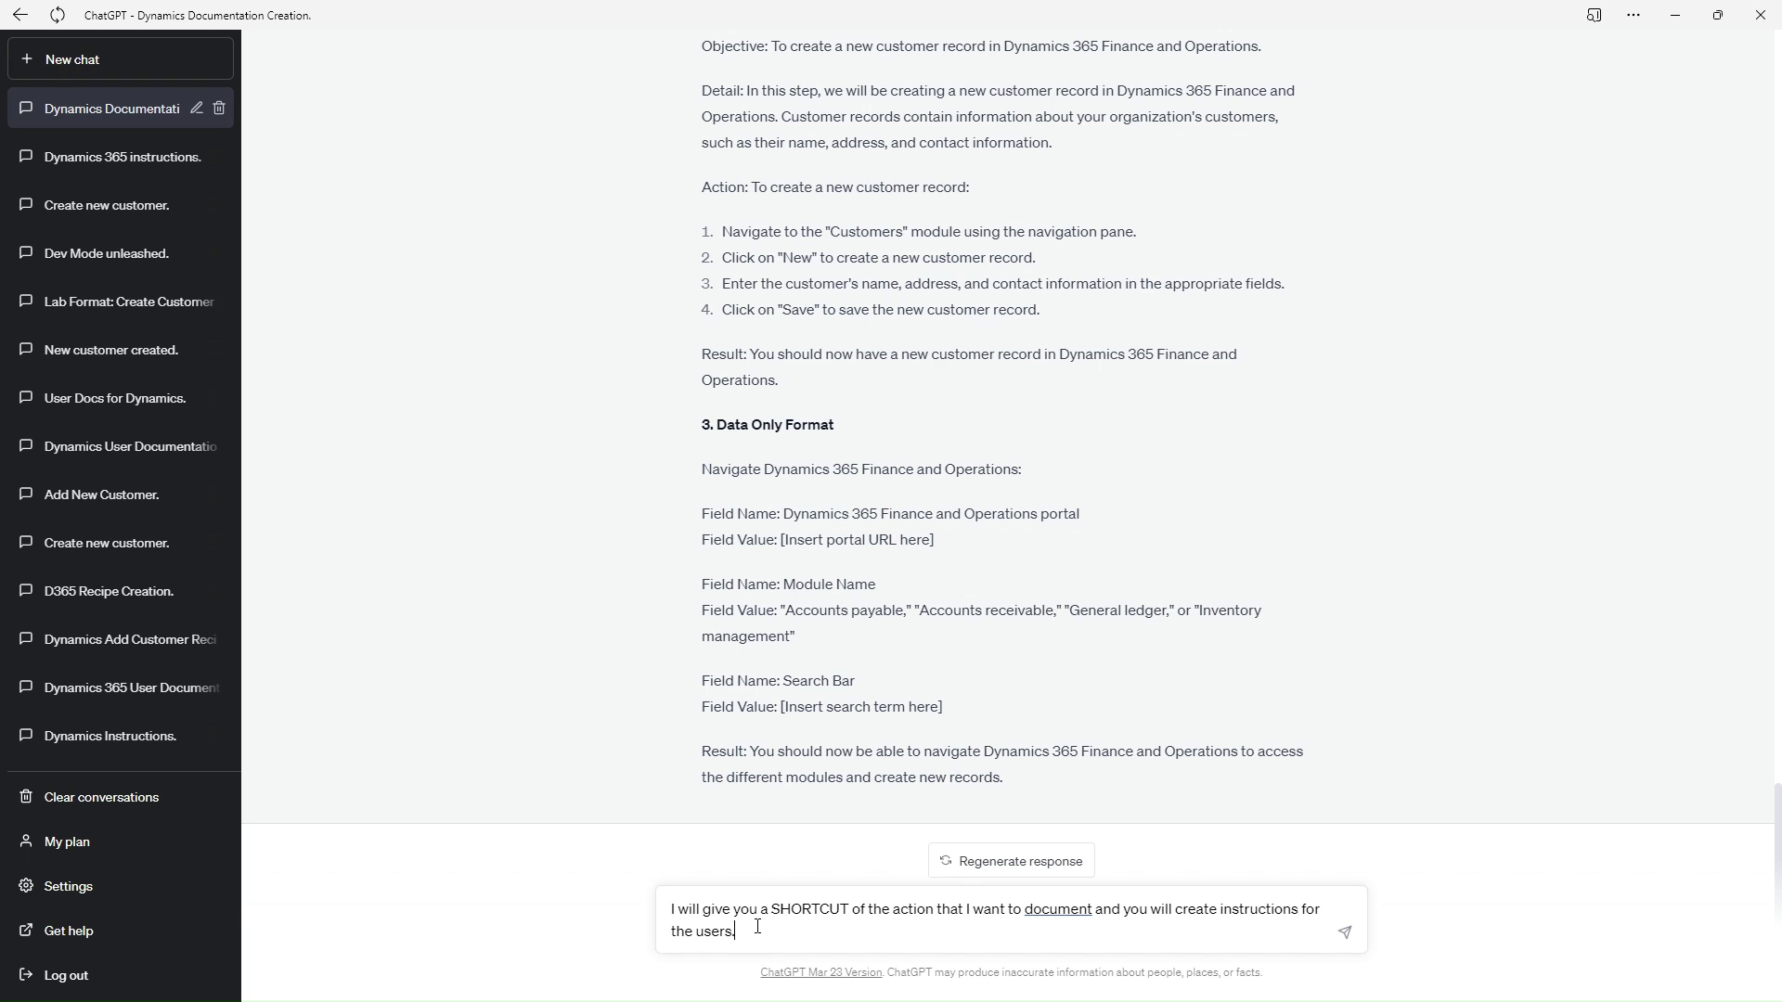
key(Return)
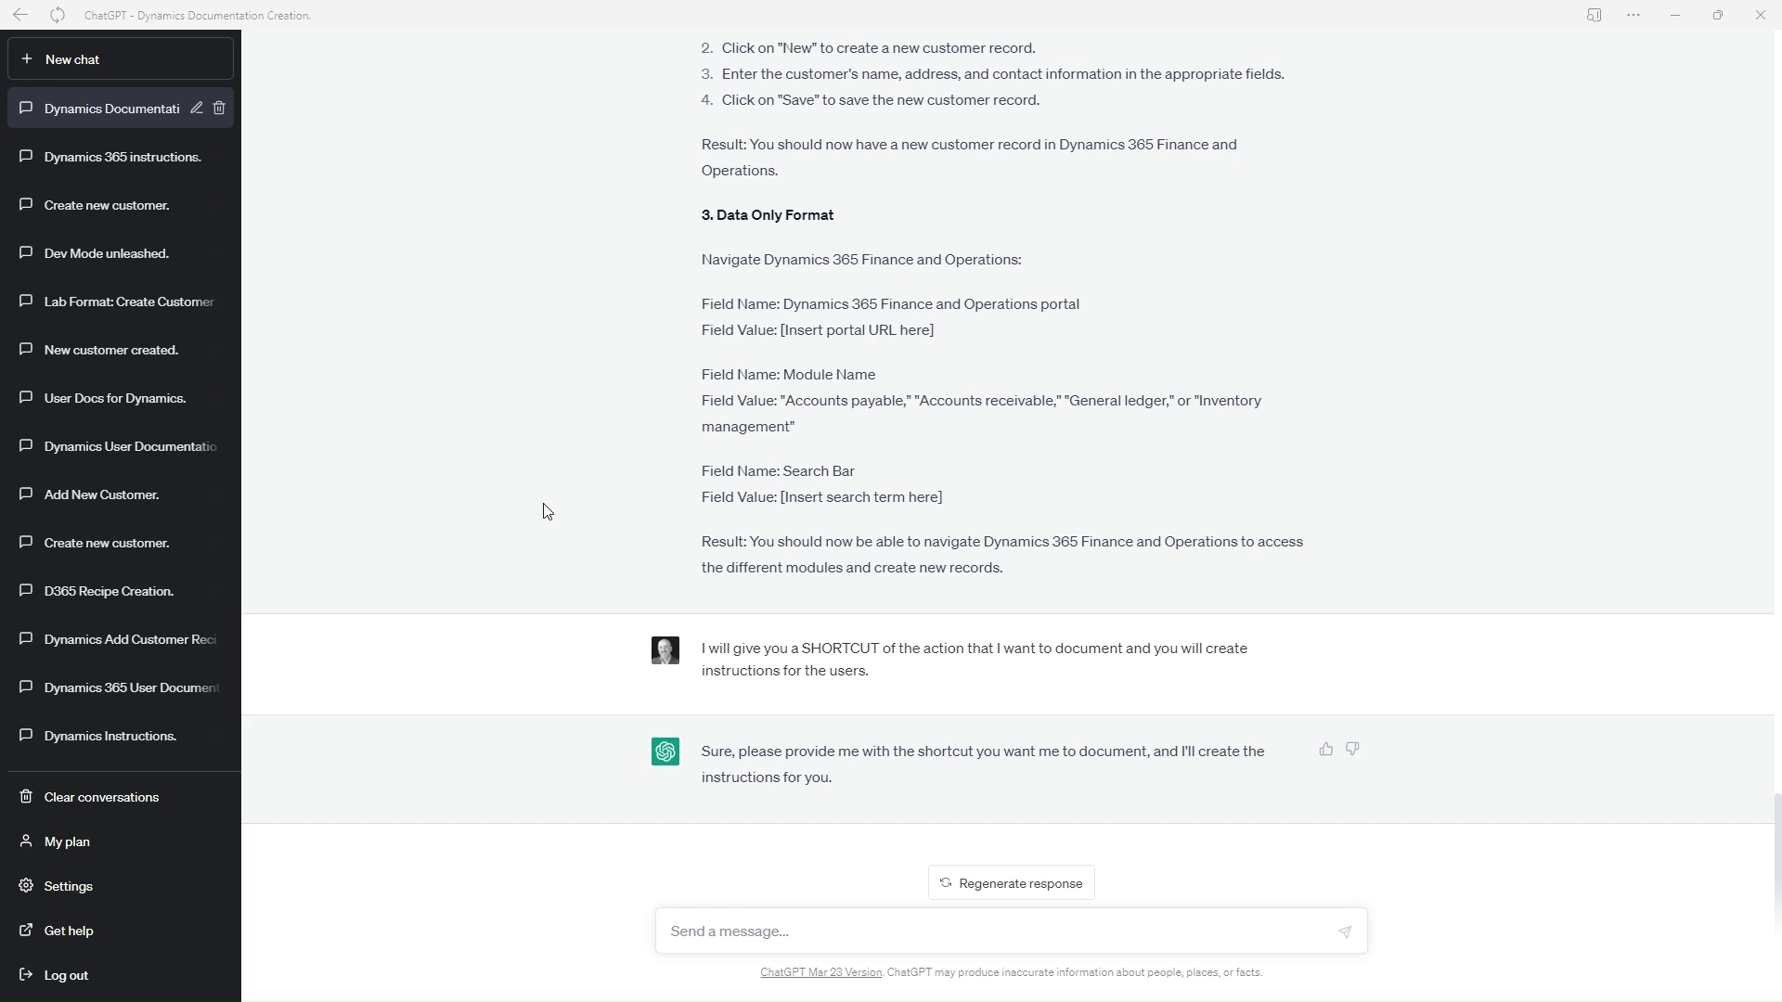
Paste the shortcut-format rules and change the navigation example's '>' separators to '->'
click(782, 932)
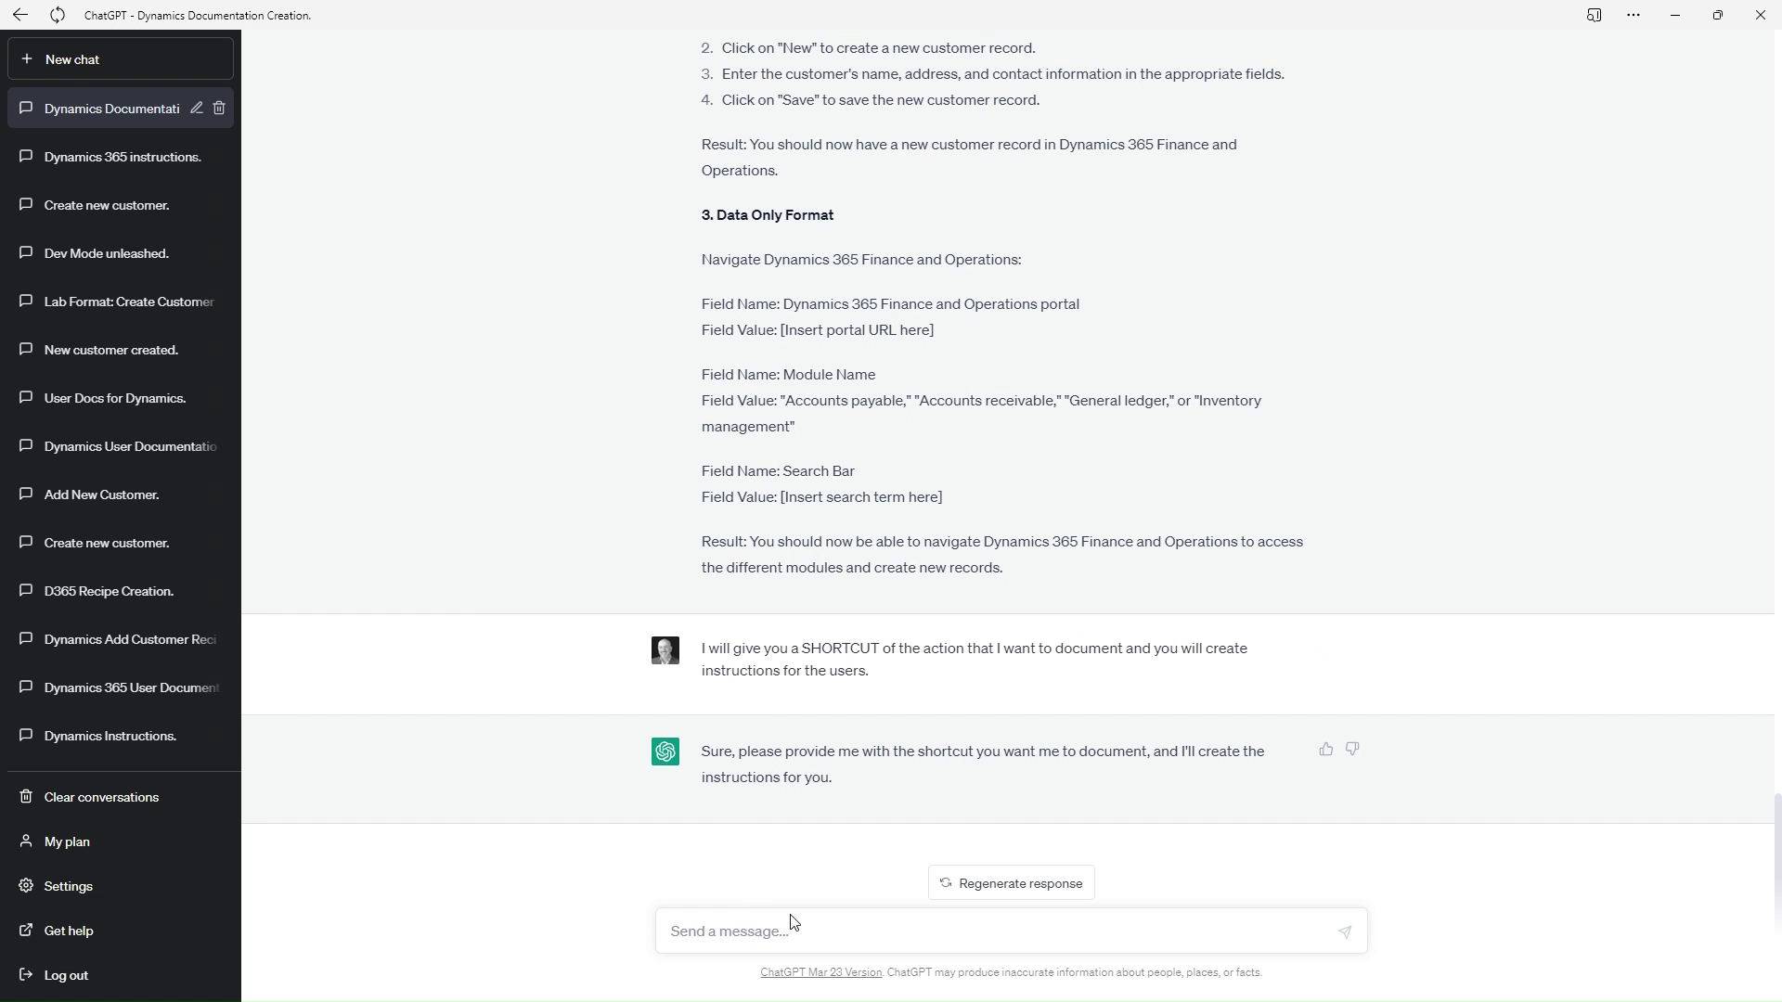
key(ctrl+v)
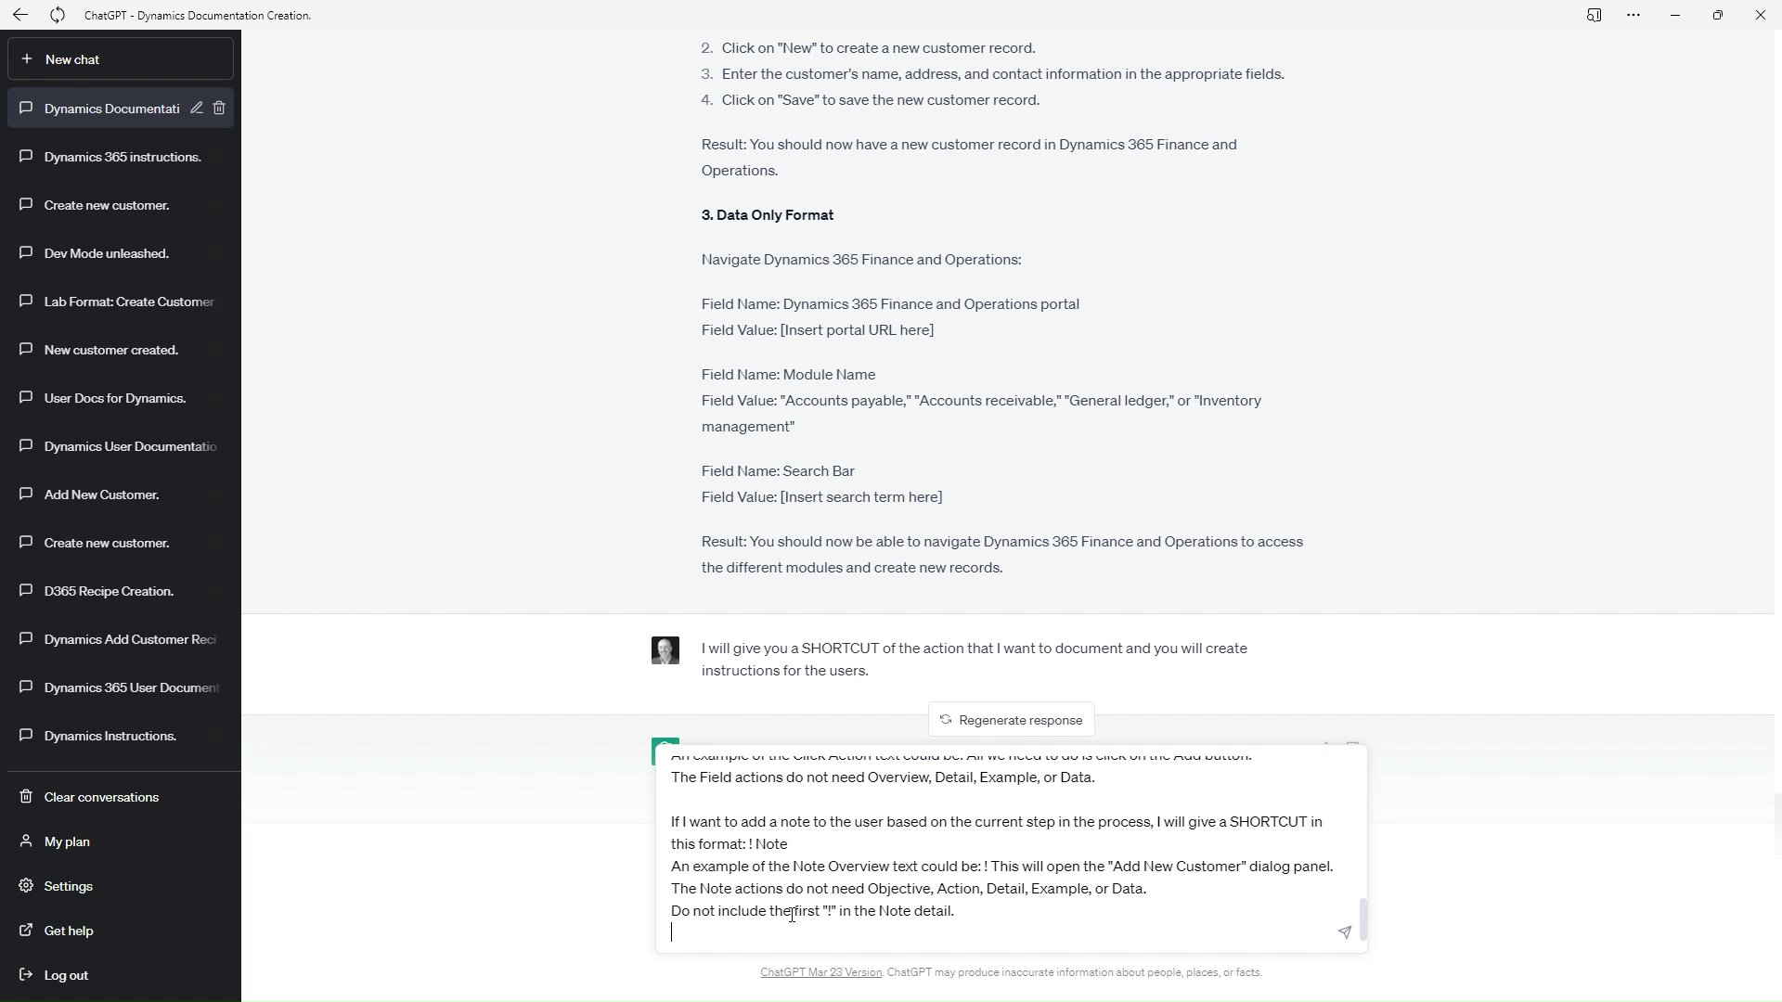
key(ctrl+Home)
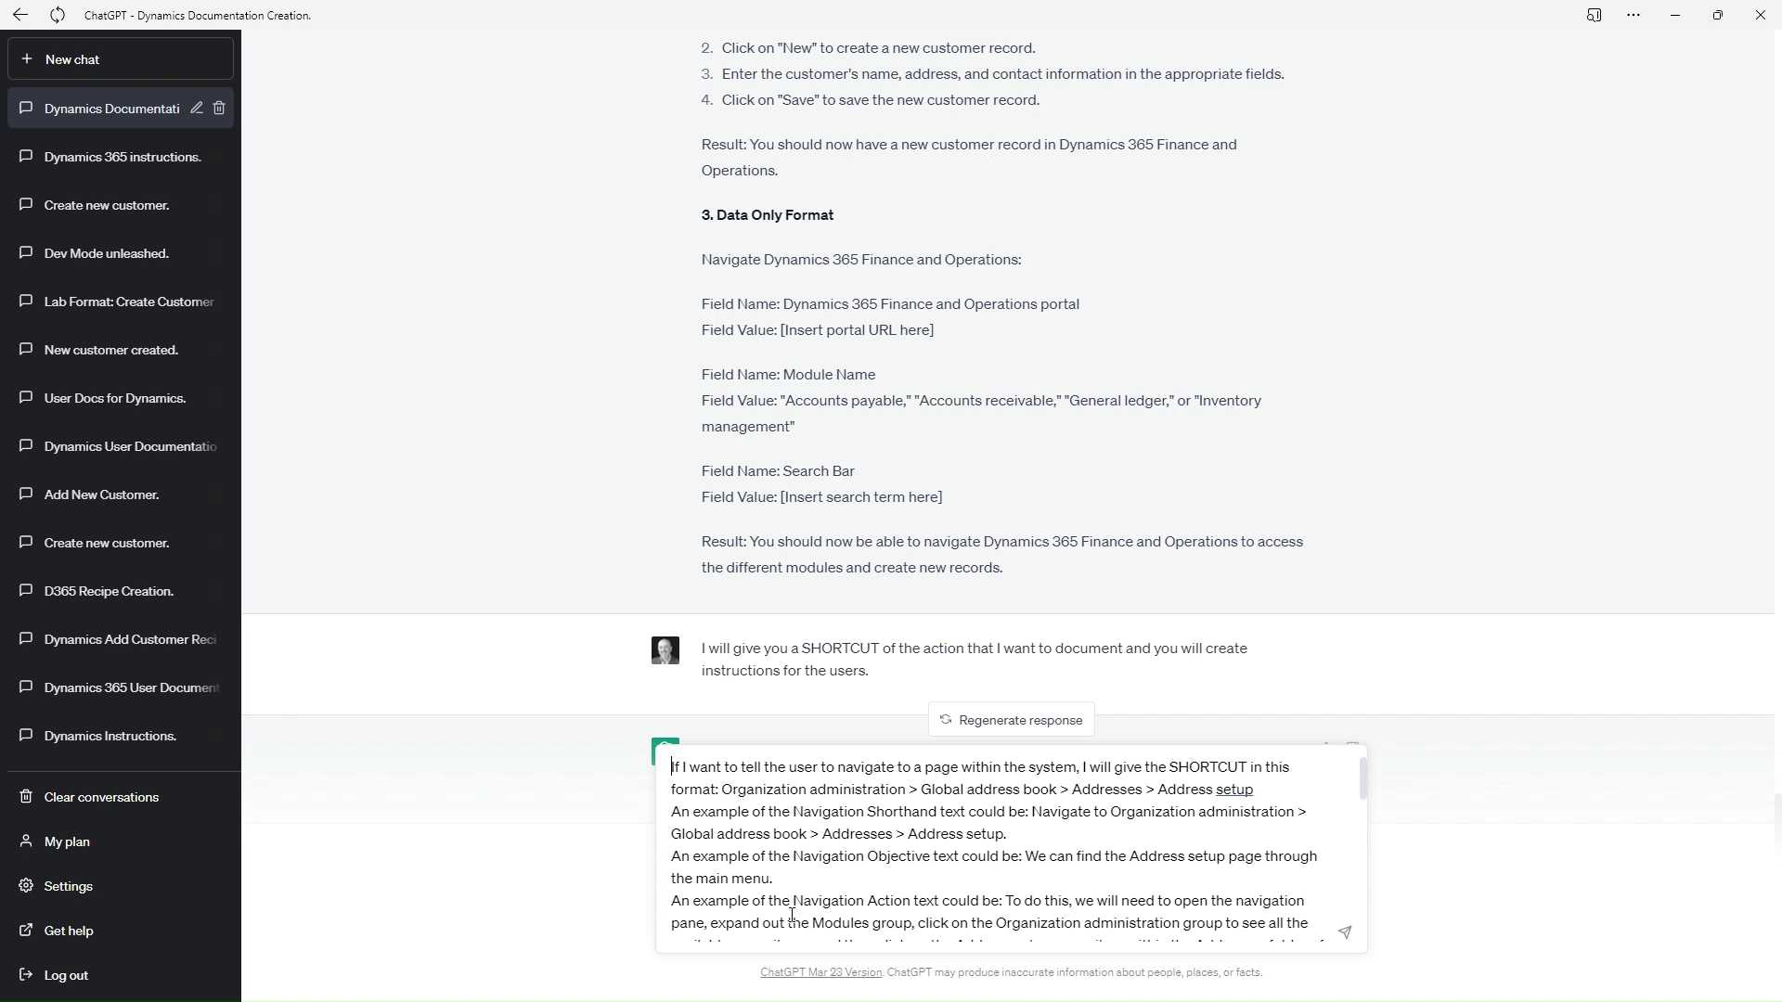
key(Down)
key(ctrl+shift+Right)
key(ctrl+shift+Right)
key(ctrl+shift+Right)
key(ctrl+shift+Right)
key(ctrl+shift+Right)
key(ctrl+shift+Right)
key(ctrl+shift+Right)
key(ctrl+shift+Right)
key(ctrl+shift+Right)
key(ctrl+shift+Right)
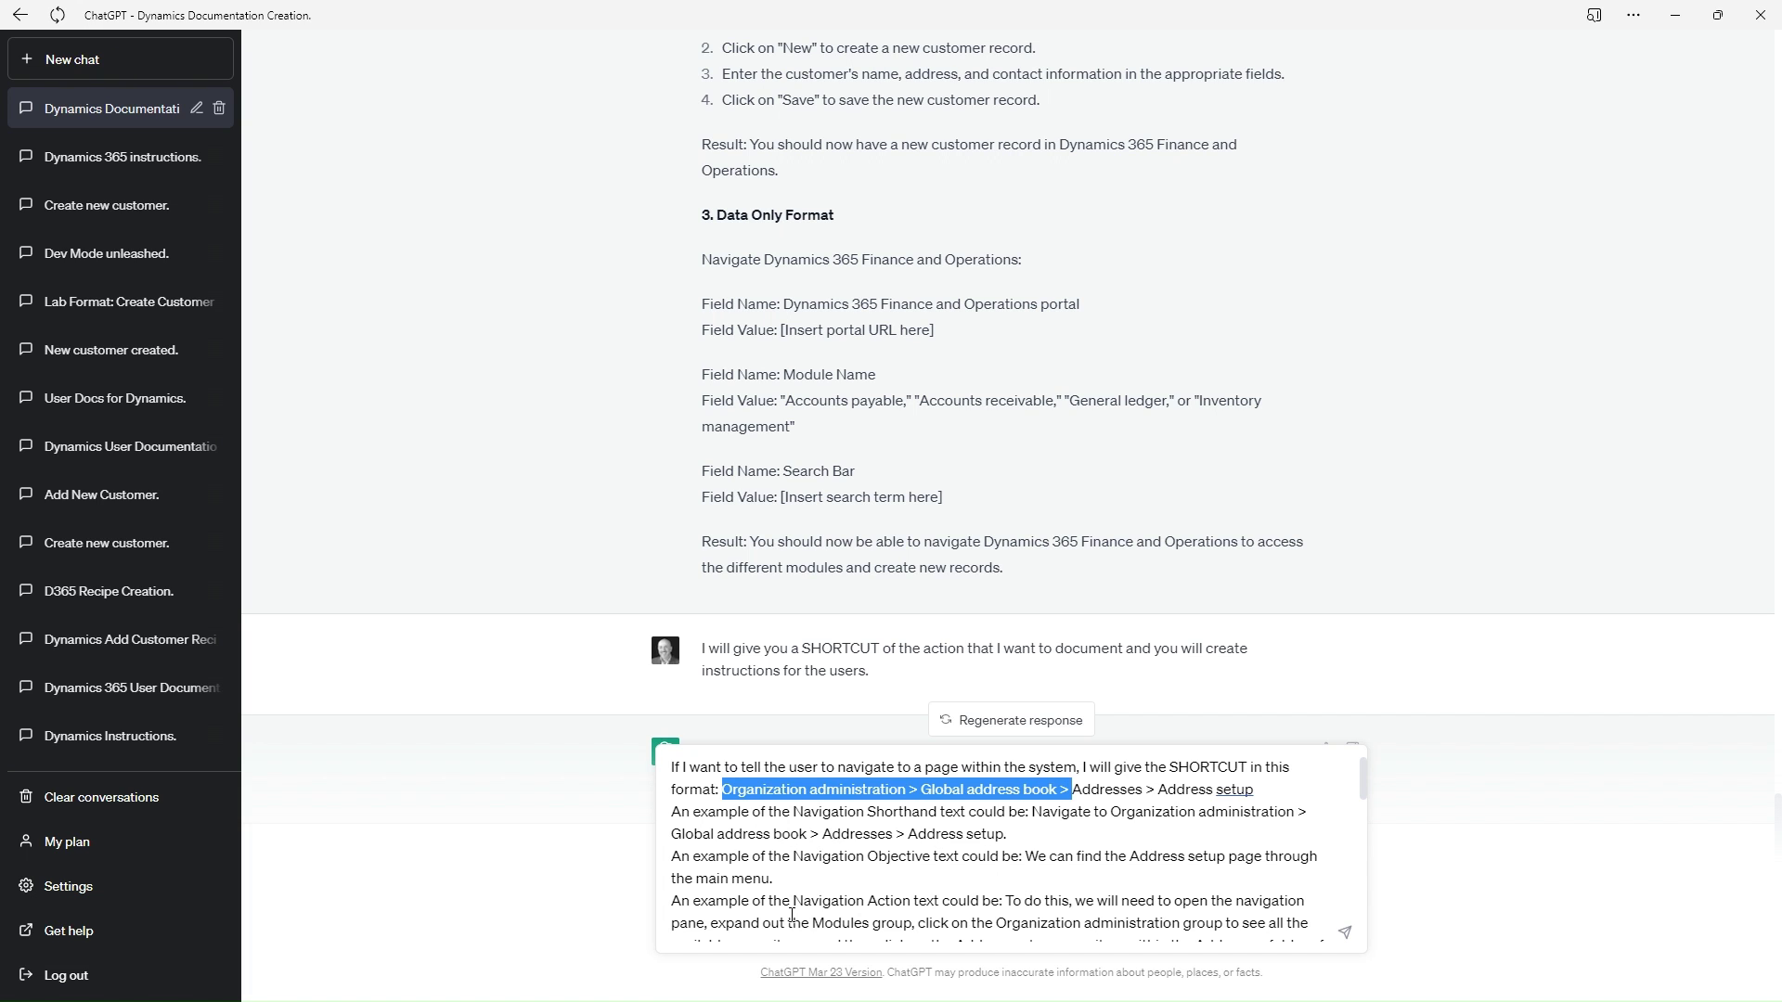
key(ctrl+shift+Right)
key(Left)
key(Down)
key(Down)
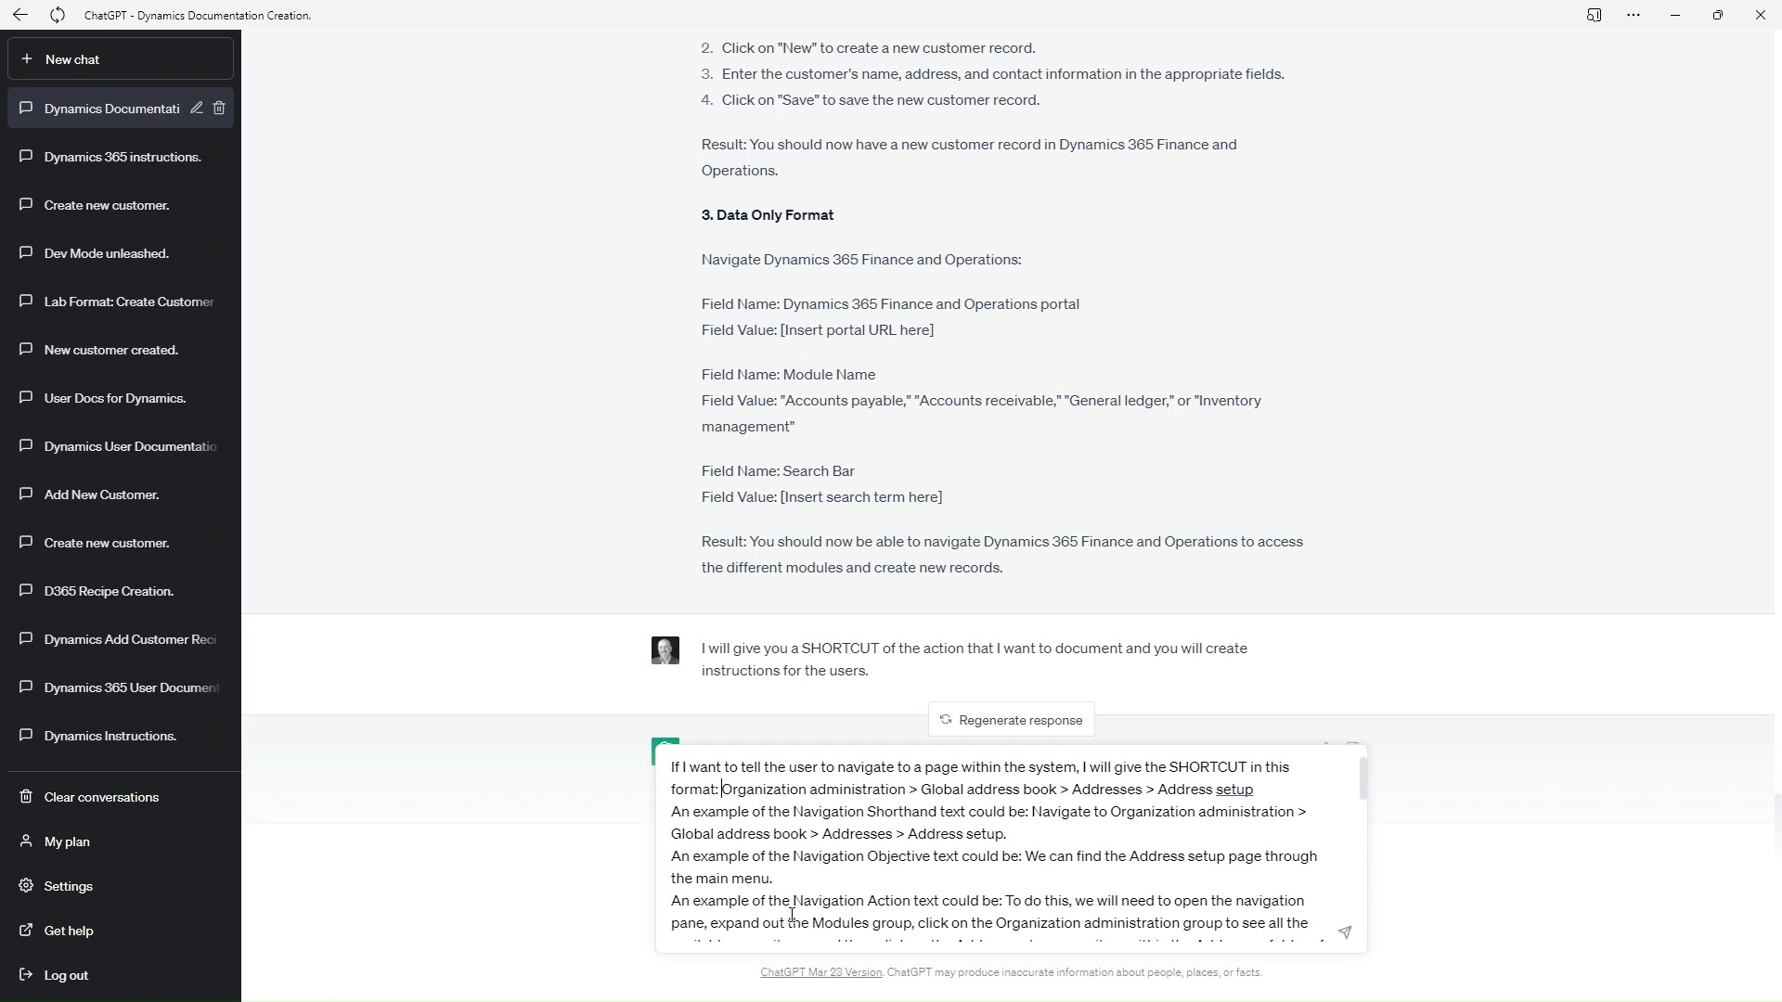
key(Left)
key(Left)
text(-)
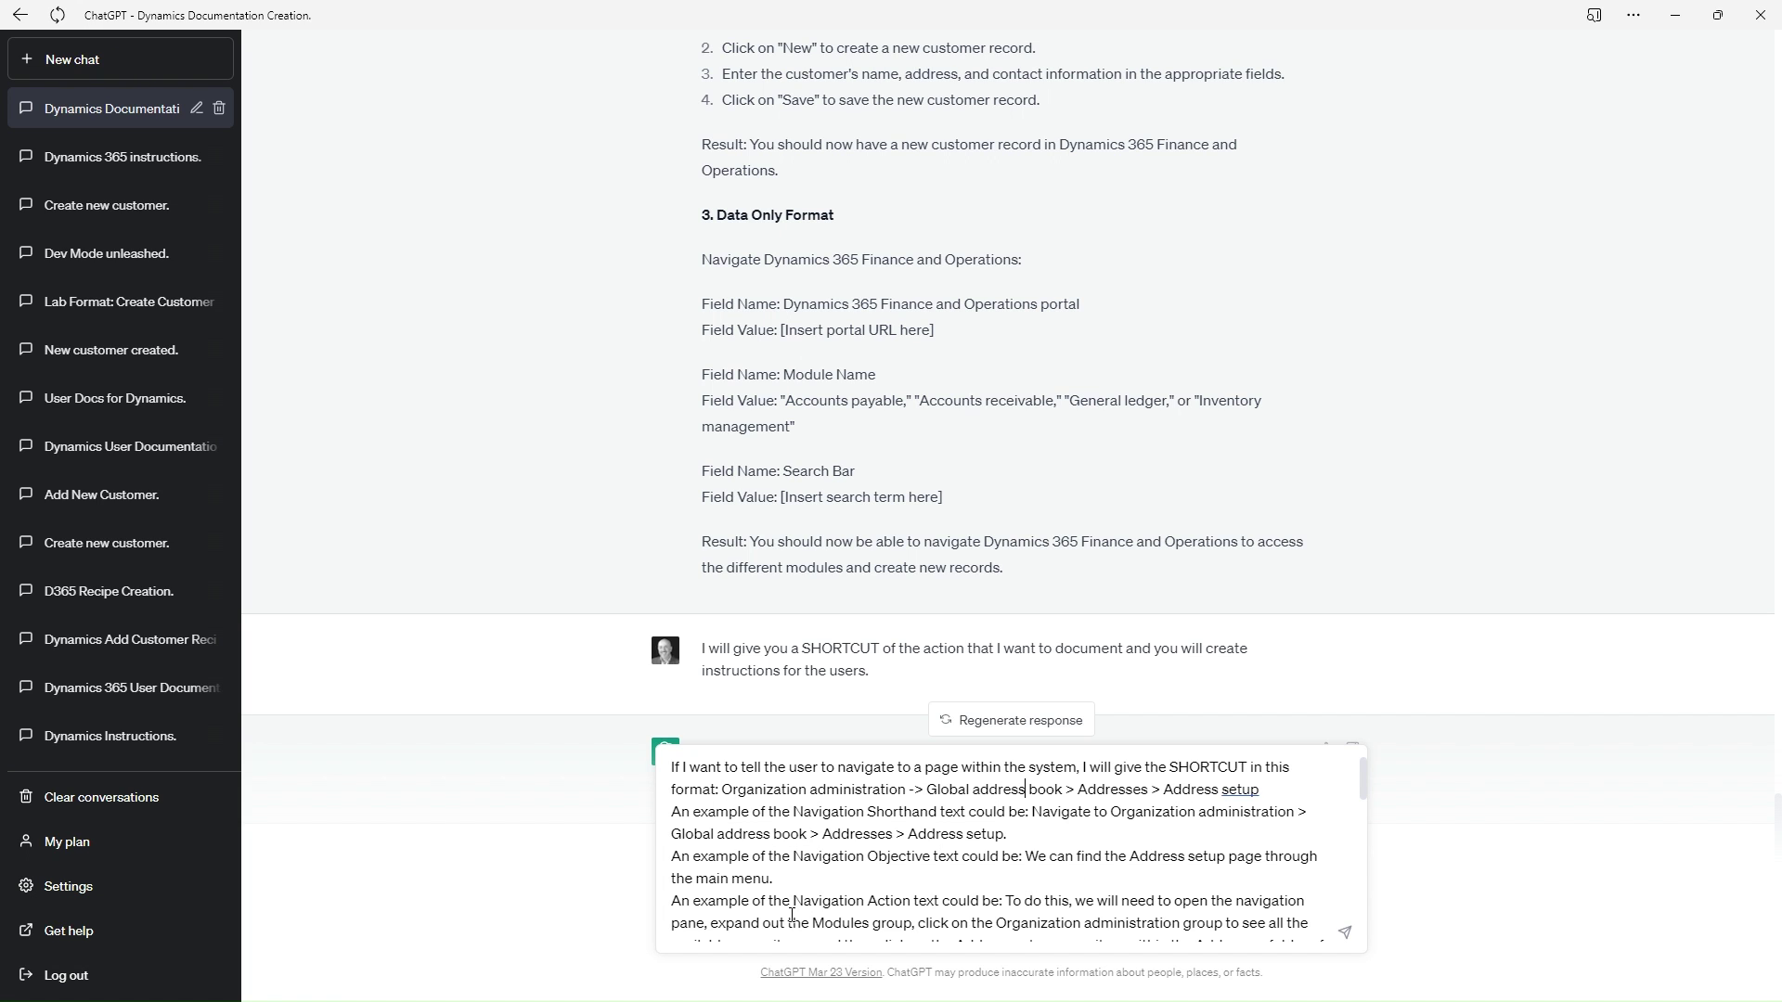
key(Right)
key(Right)
key(Right)
text(-)
key(Right)
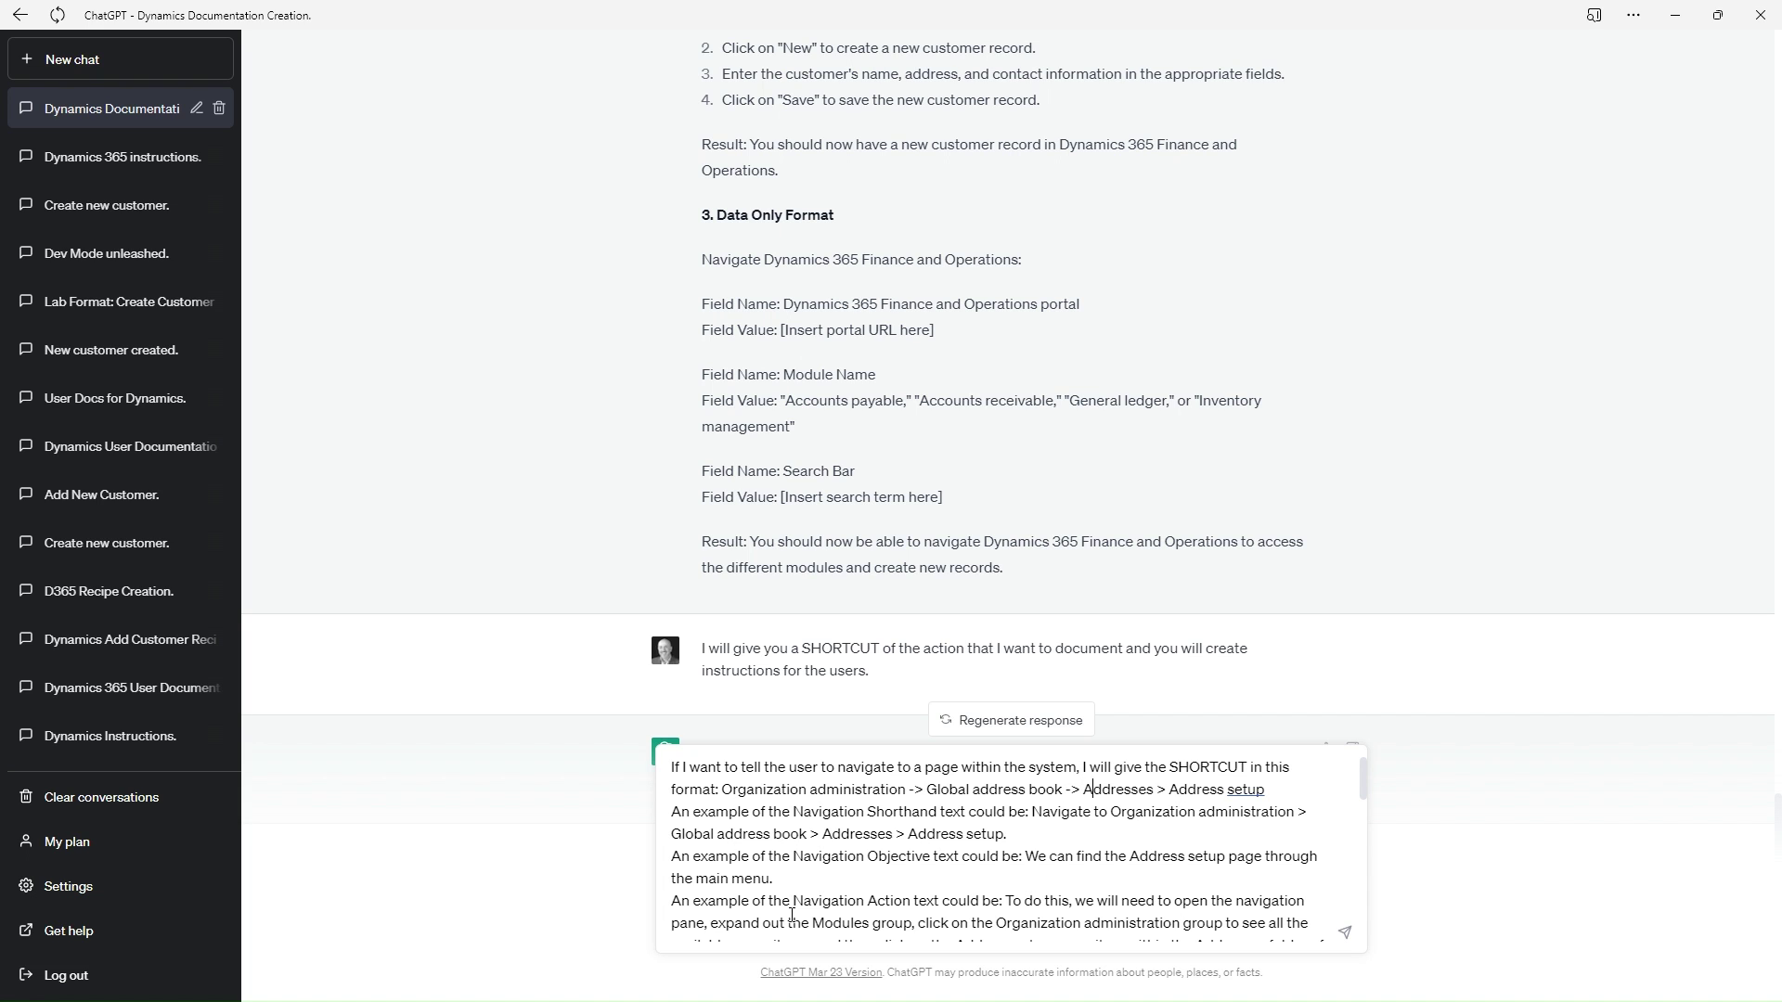
key(Right)
text(-)
Convert the Navigation Shorthand example's separators to '->' and send the navigation, field, click and note rules
key(Down)
key(Down)
text(-)
key(Right)
key(Right)
key(Right)
key(Right)
text(-)
key(Right)
key(Right)
key(Right)
key(Right)
key(Right)
key(Right)
key(Right)
key(Right)
key(Right)
key(Right)
text(-)
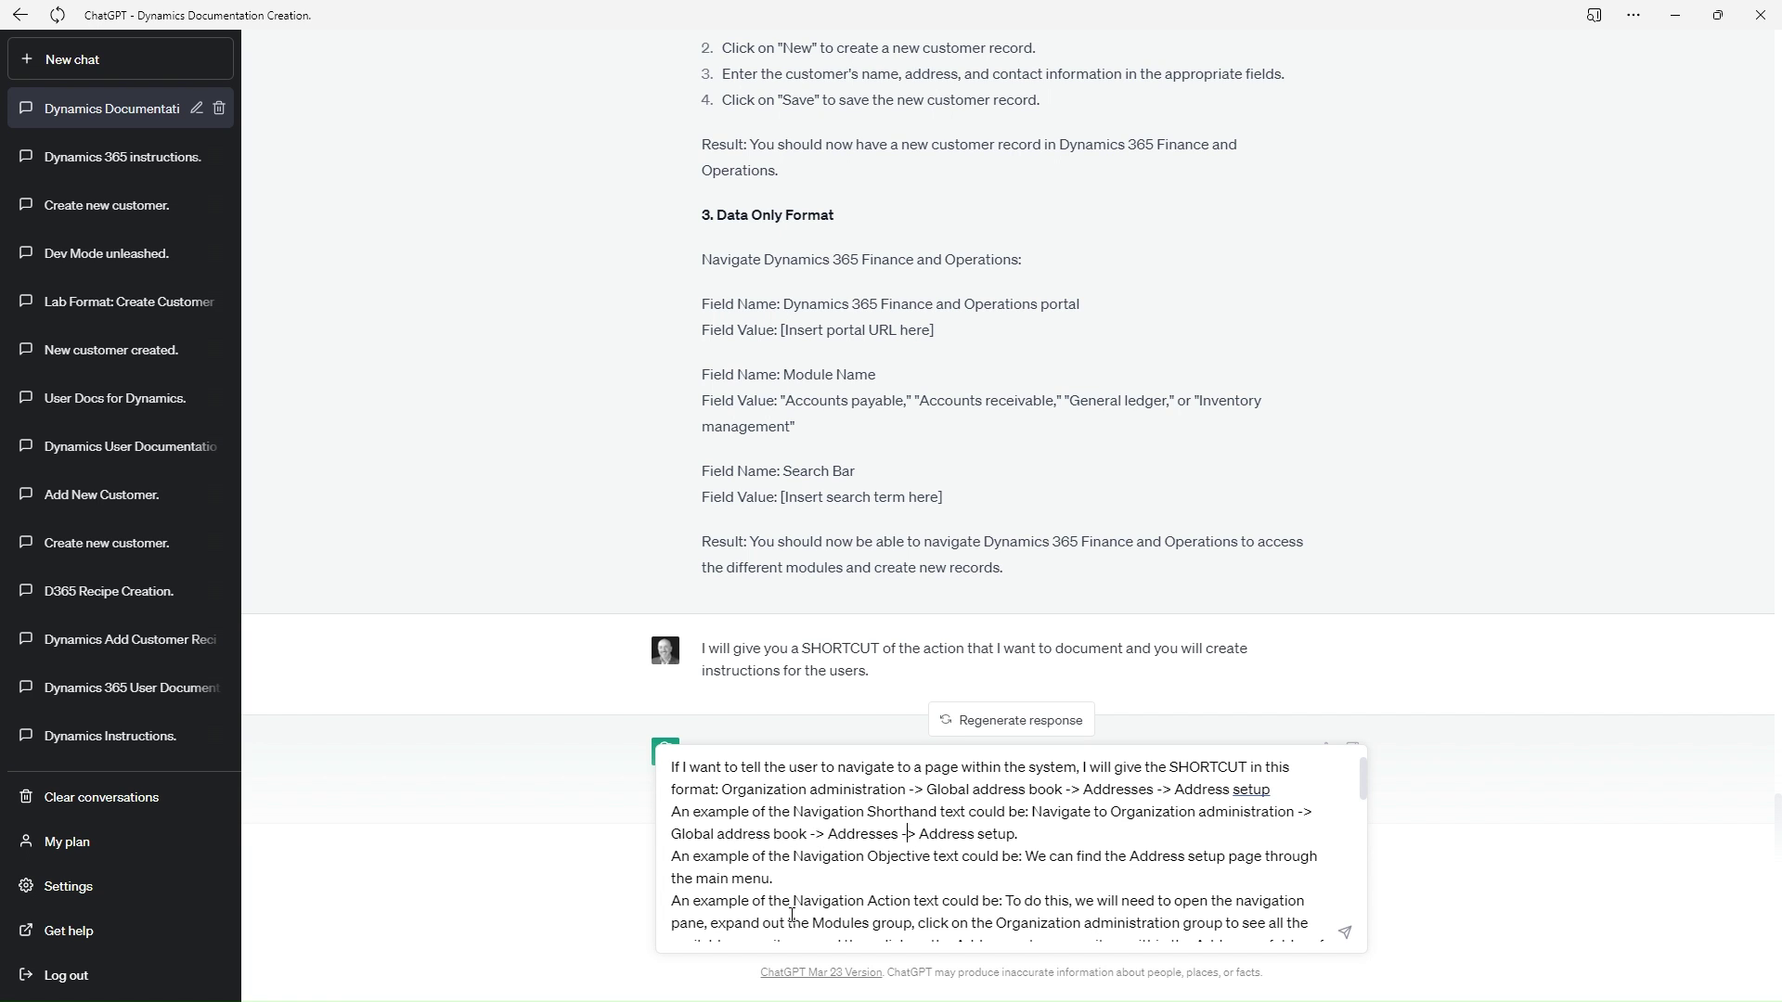
key(Down)
key(Down)
key(Down)
key(Down)
key(Down)
key(Down)
key(Down)
key(Down)
key(Down)
key(Down)
key(Down)
key(Down)
key(Down)
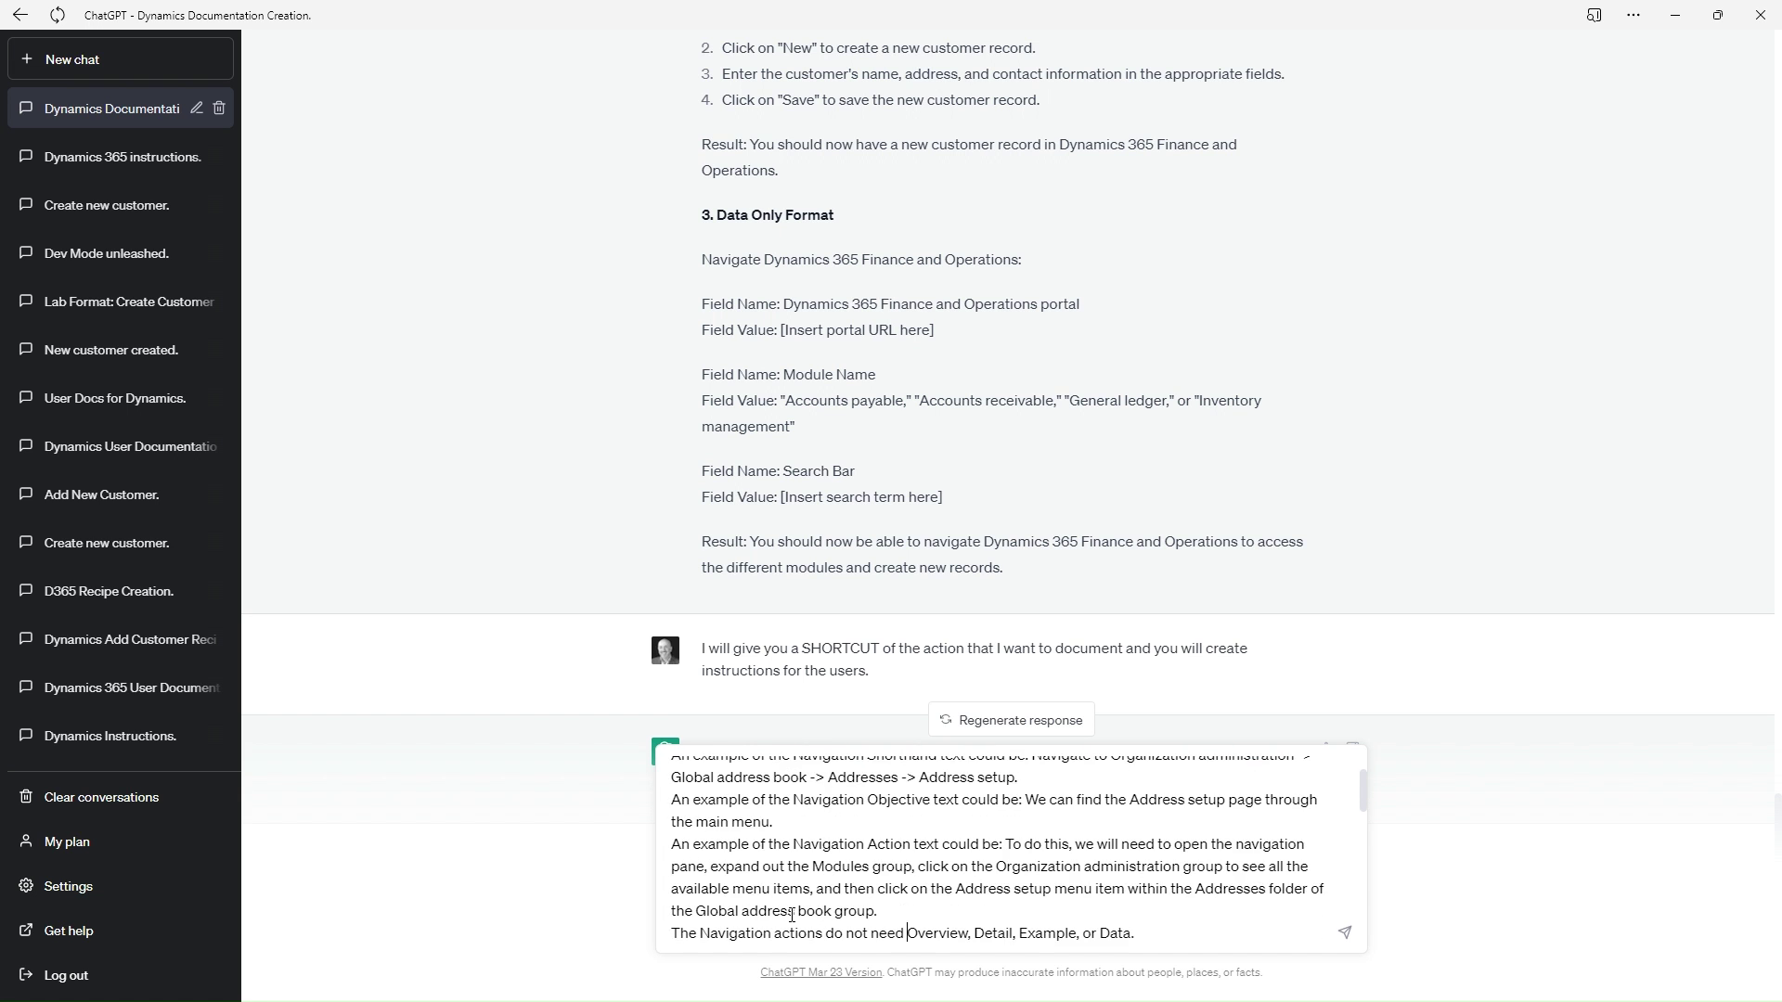
key(Down)
key(Down)
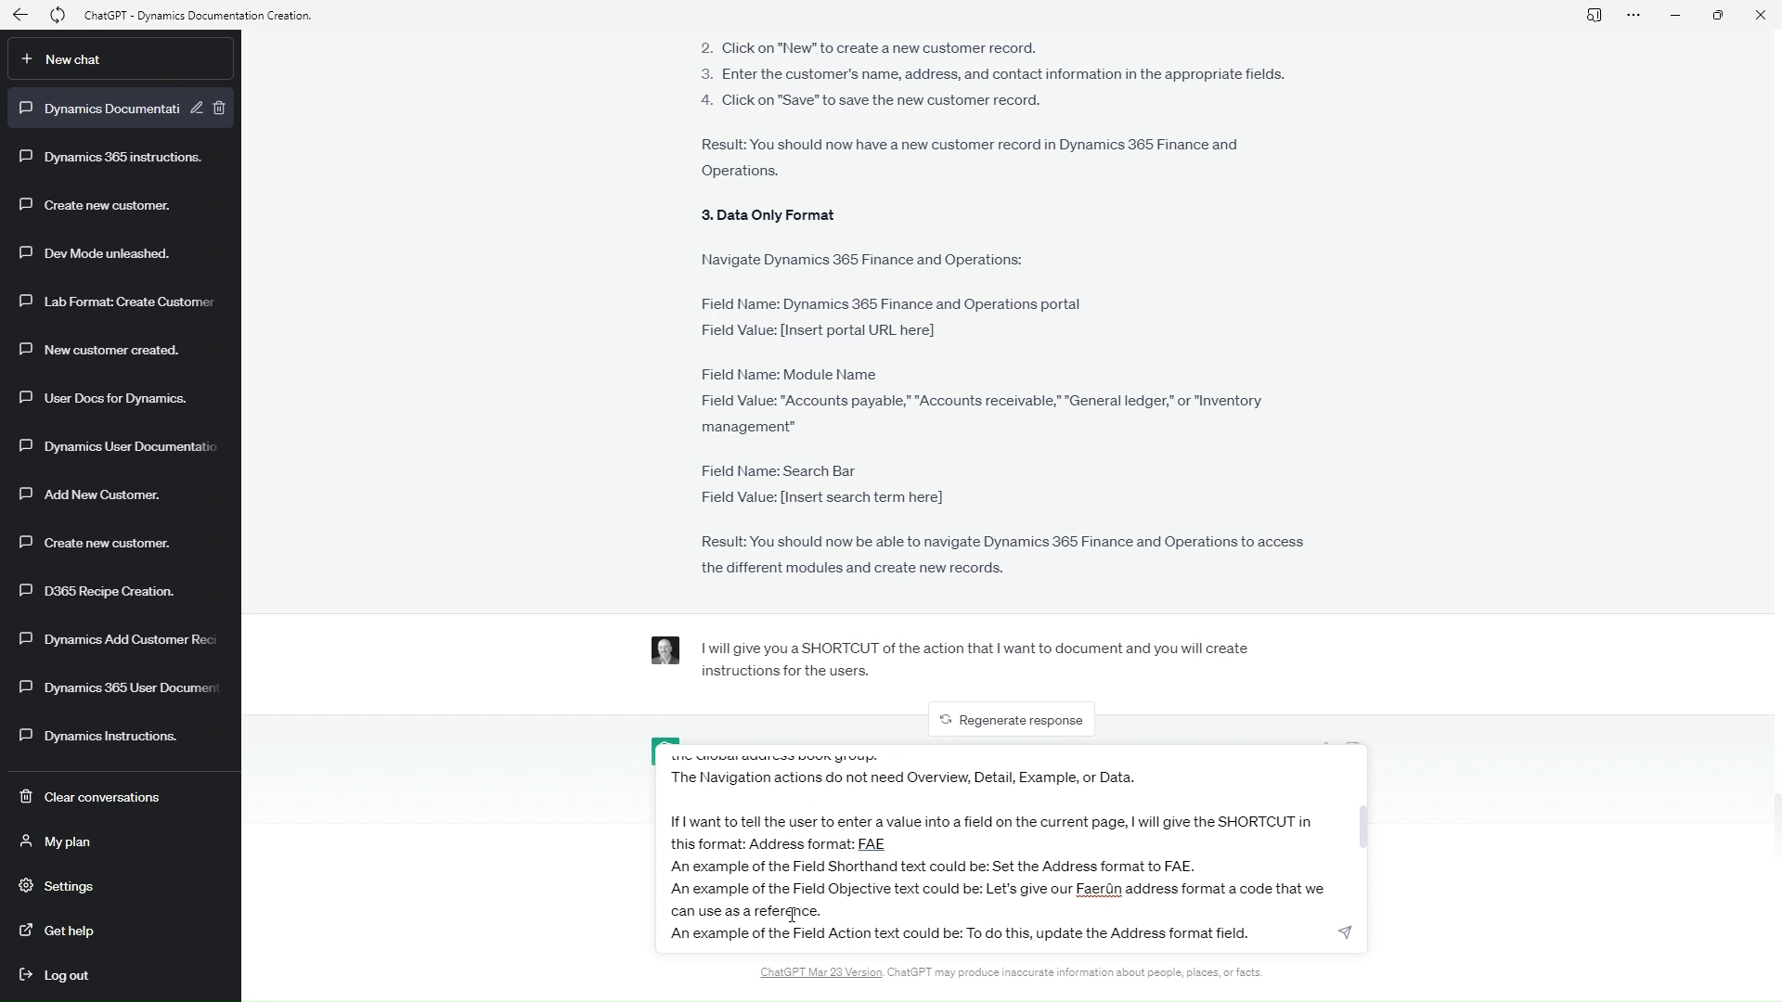
key(Down)
key(Down)
key(Down)
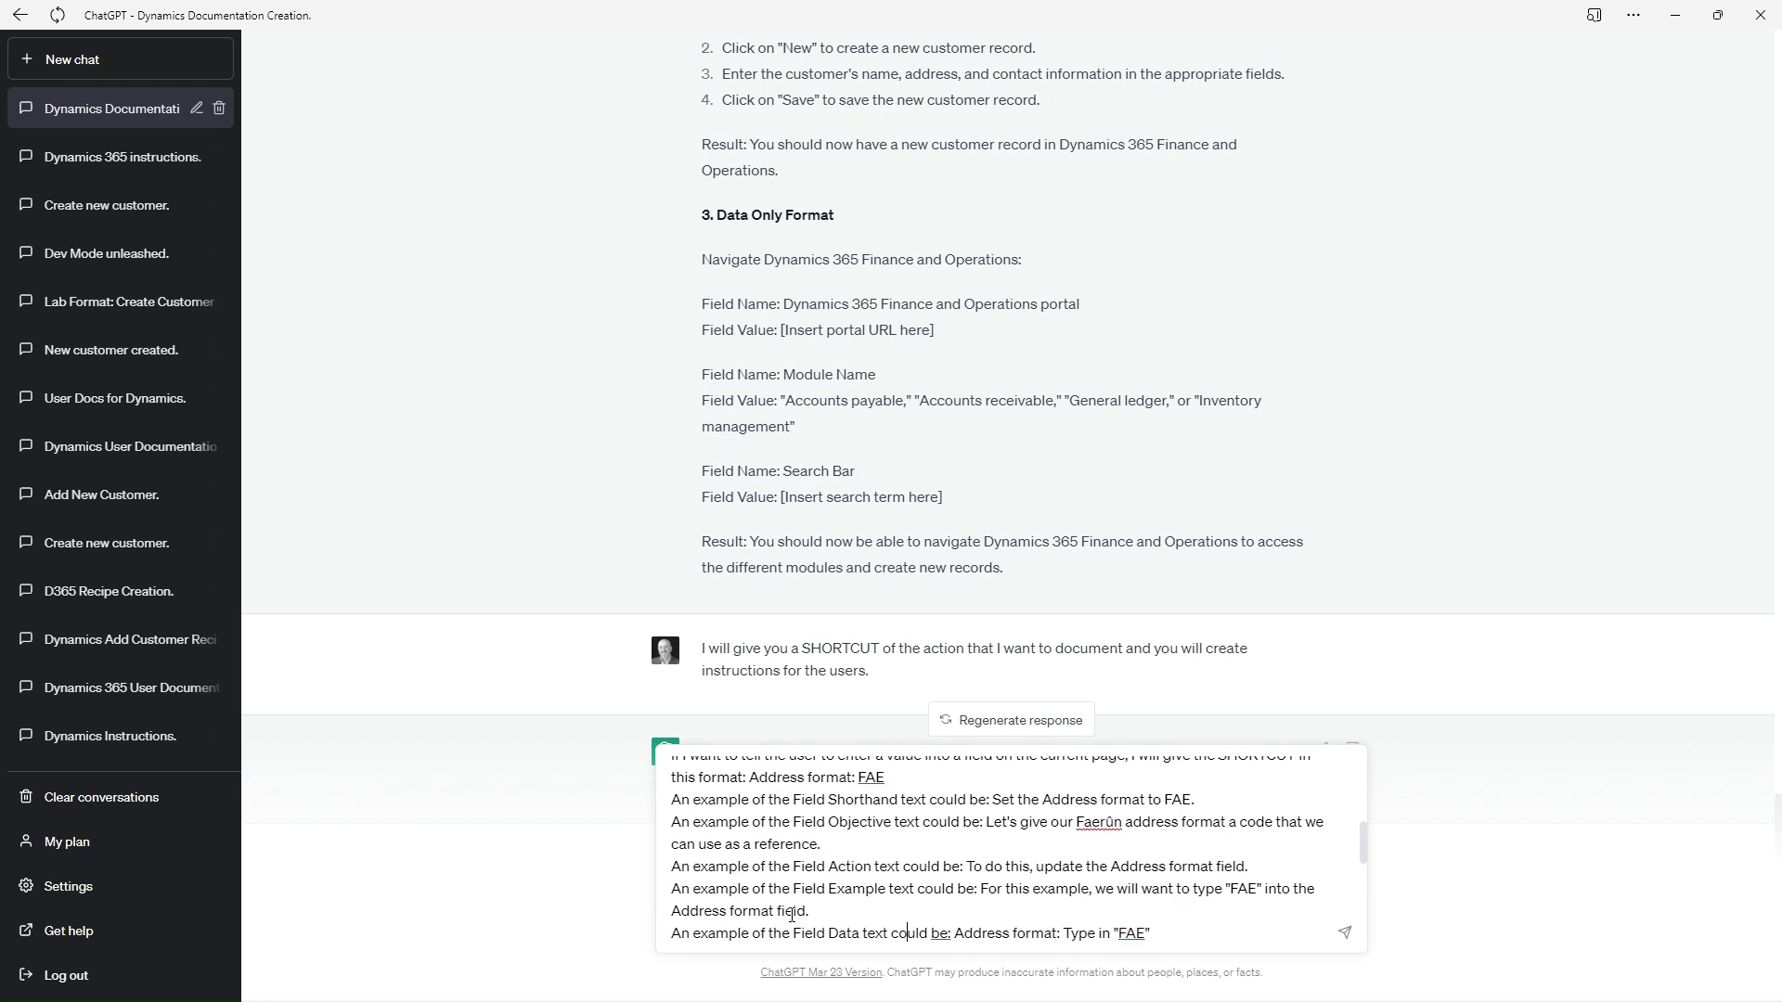
key(Down)
key(Down)
key(Down)
key(Down)
key(Down)
key(Down)
key(Down)
key(Down)
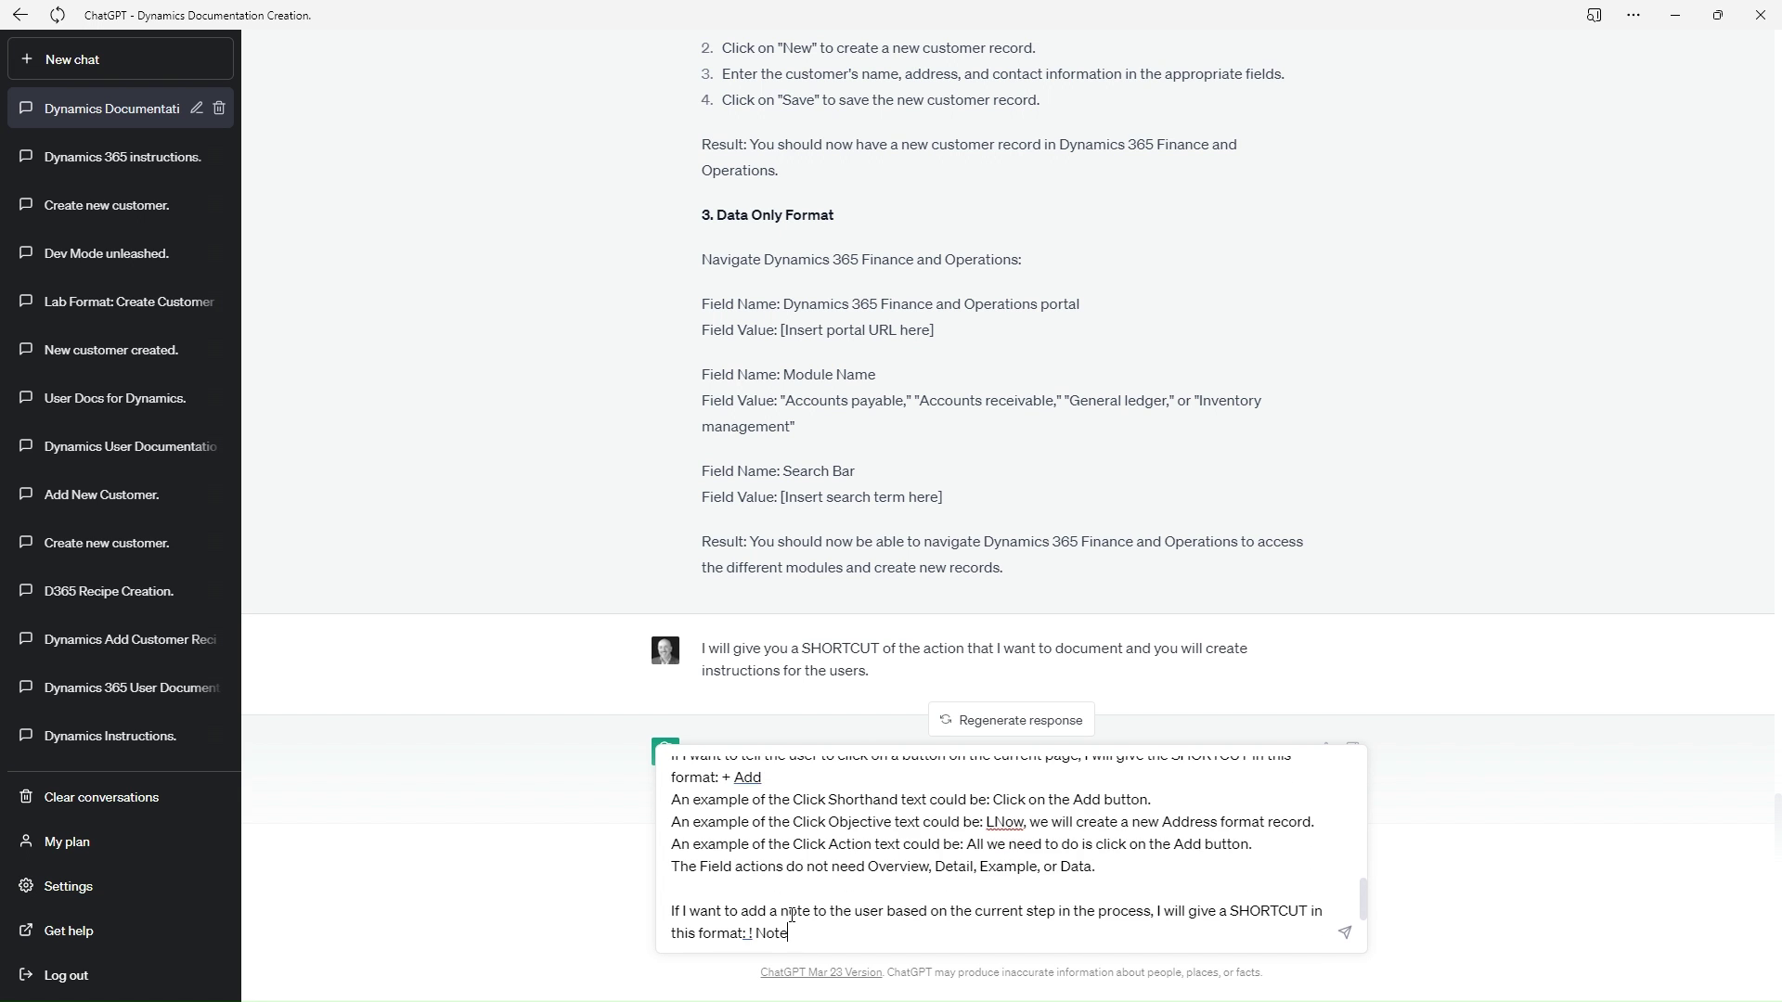
text(An example of the Note Overview text could be: "This will open the Add New Address dialog panel." The Note actions do not need Objective, Action, Detail, Example, or Data. Do not include the "!" in the field detail.)
key(Return)
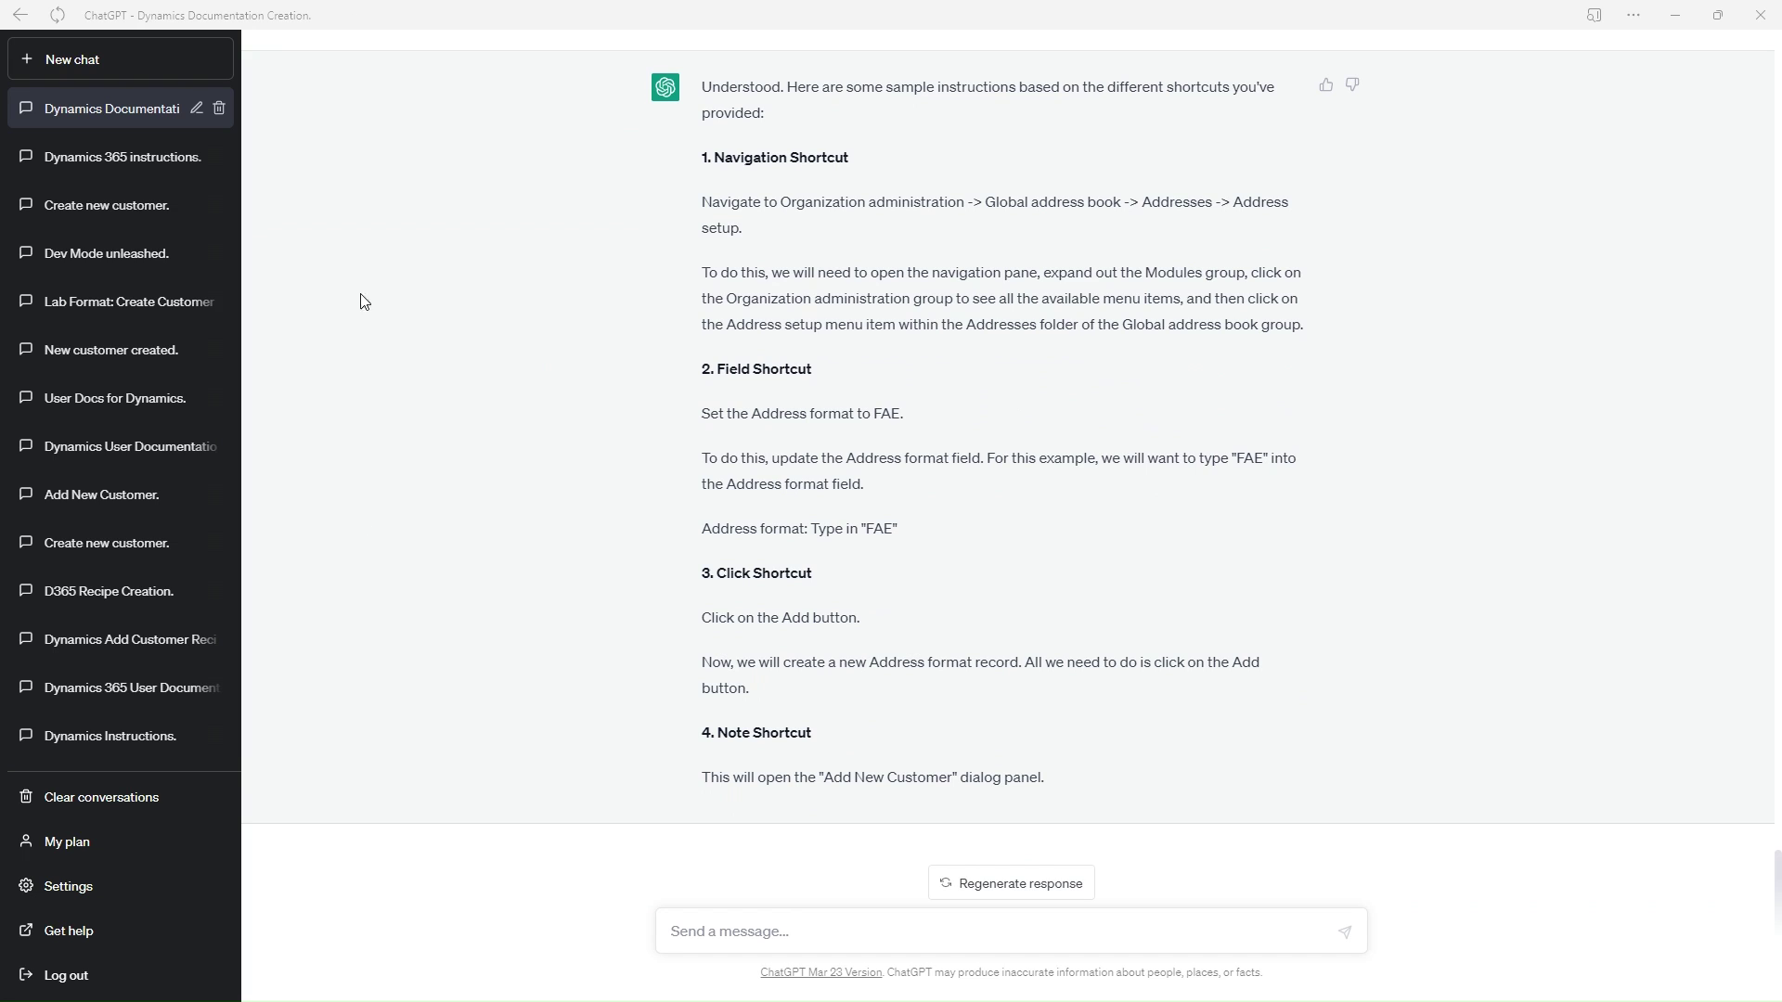
Send the bold-names and Hamburger-menu formatting rules after deleting the '---' separators and empty first line
click(687, 928)
key(ctrl+v)
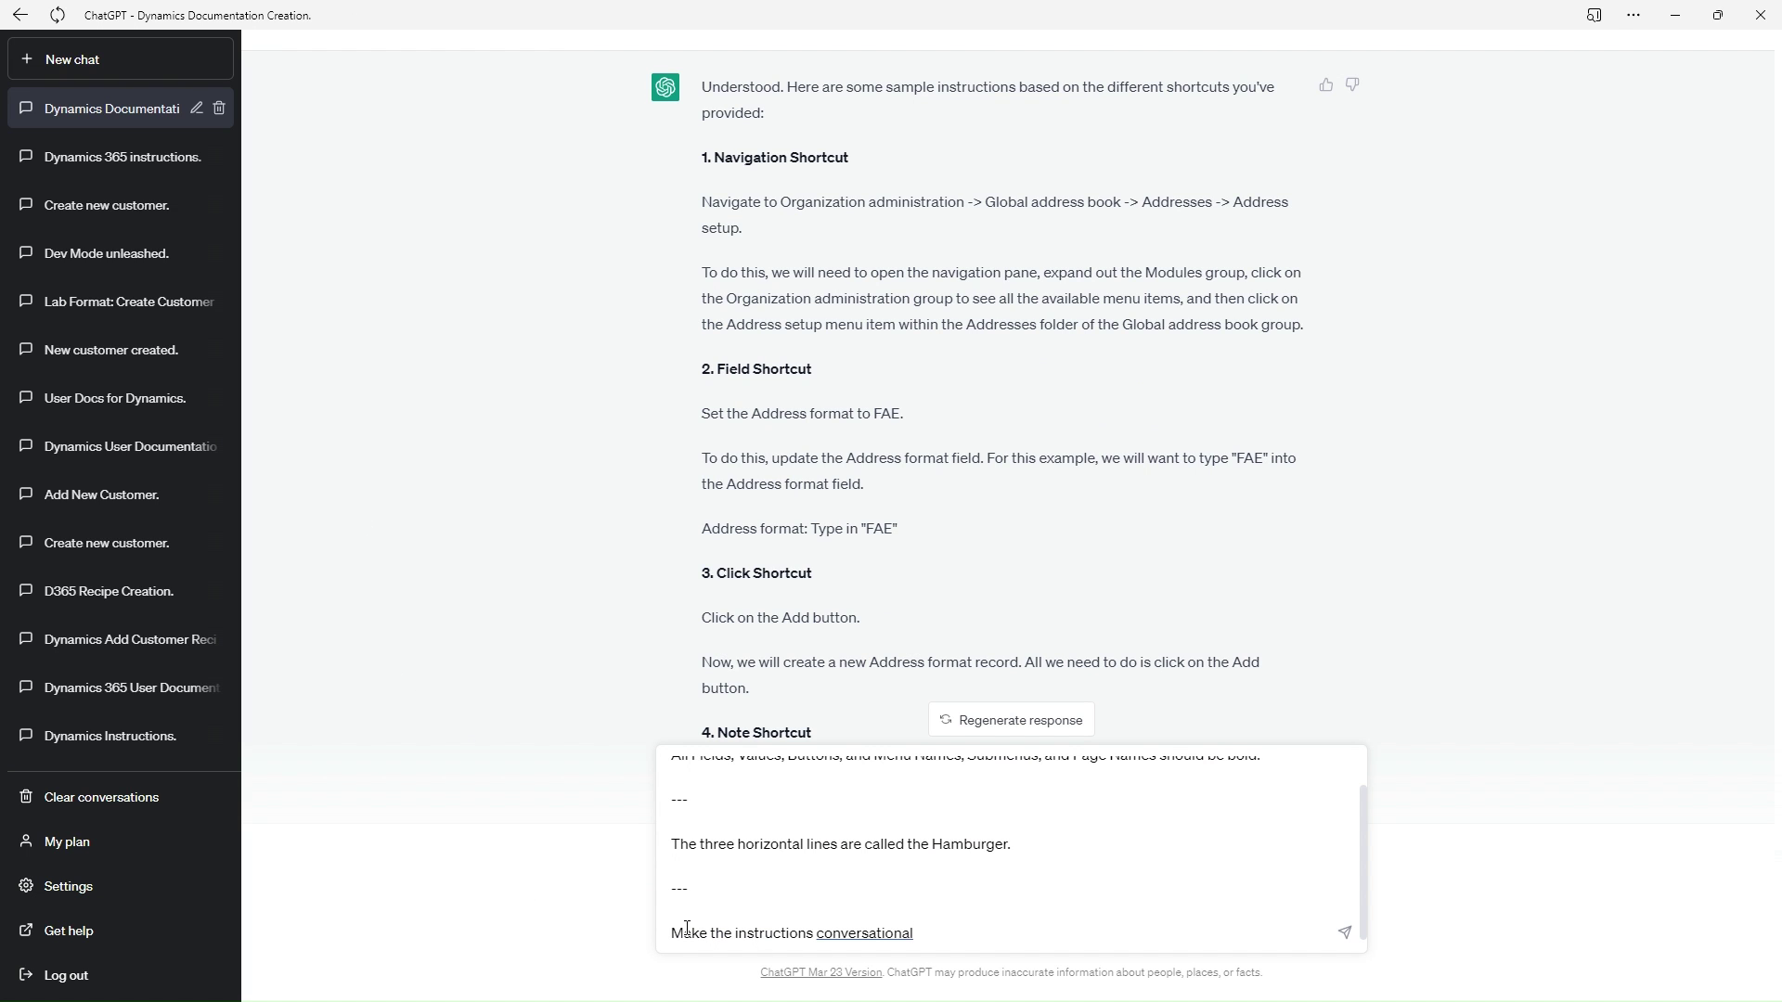
key(shift+Up)
key(shift+Up)
key(BackSpace)
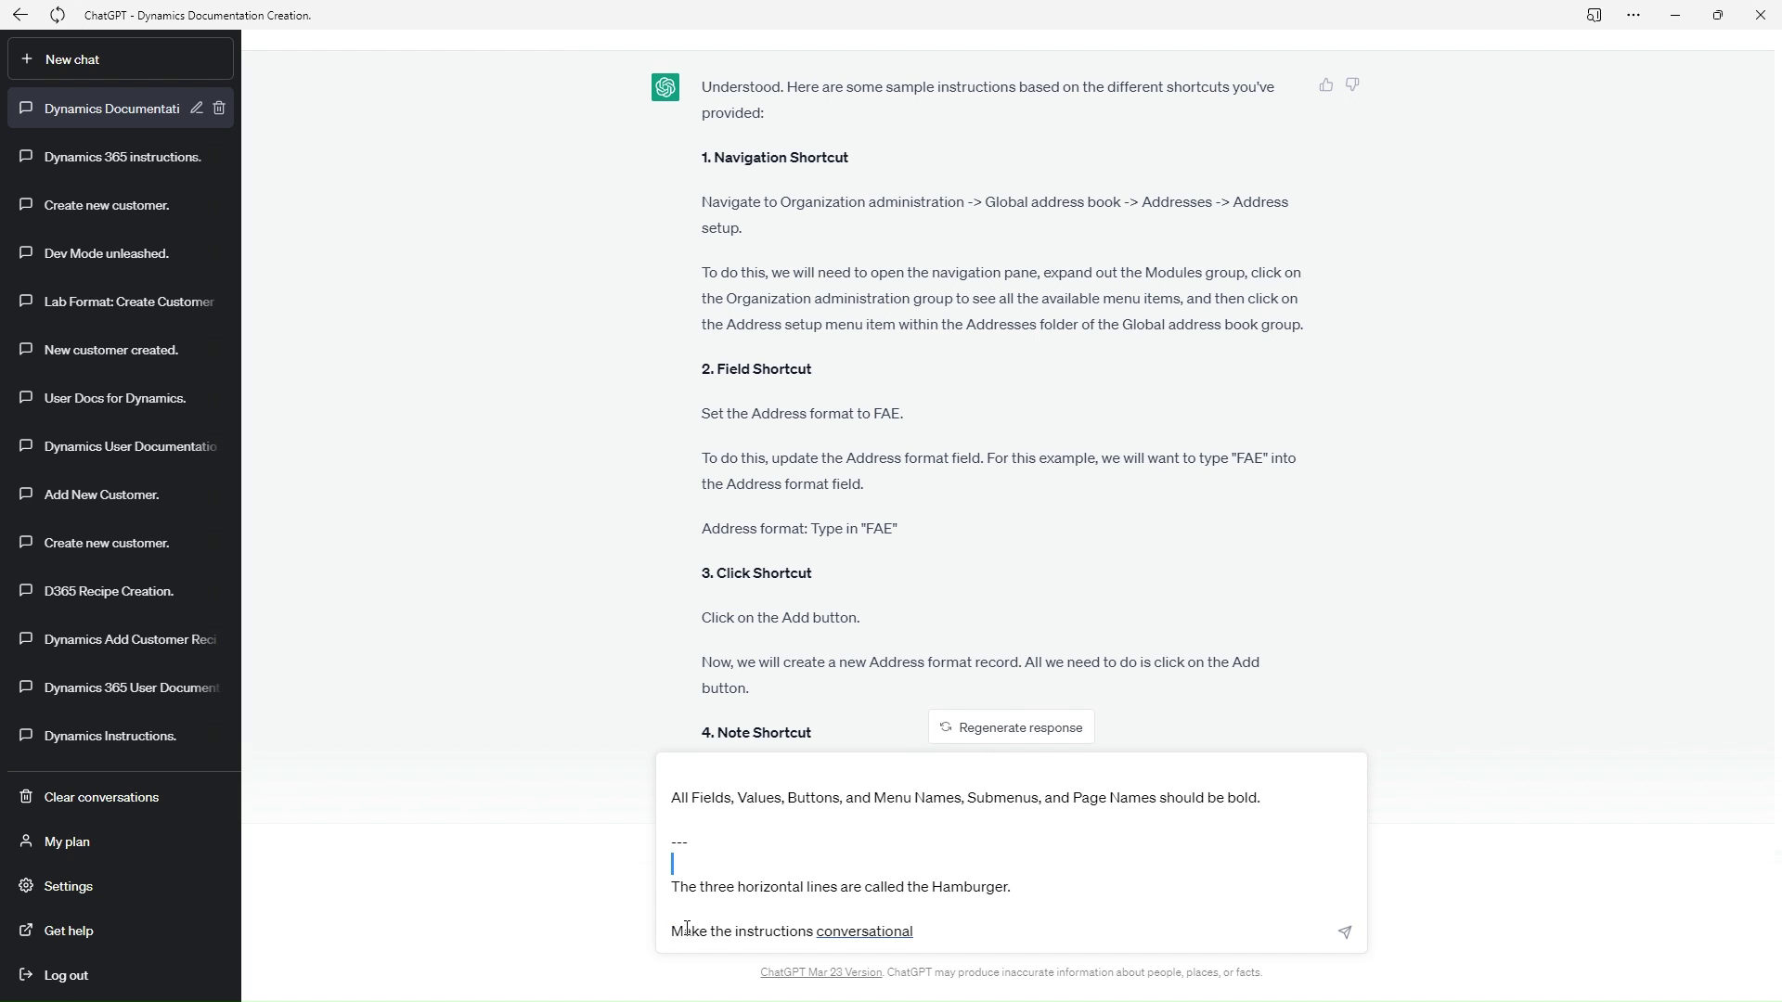
key(shift+Up)
key(shift+Up)
key(BackSpace)
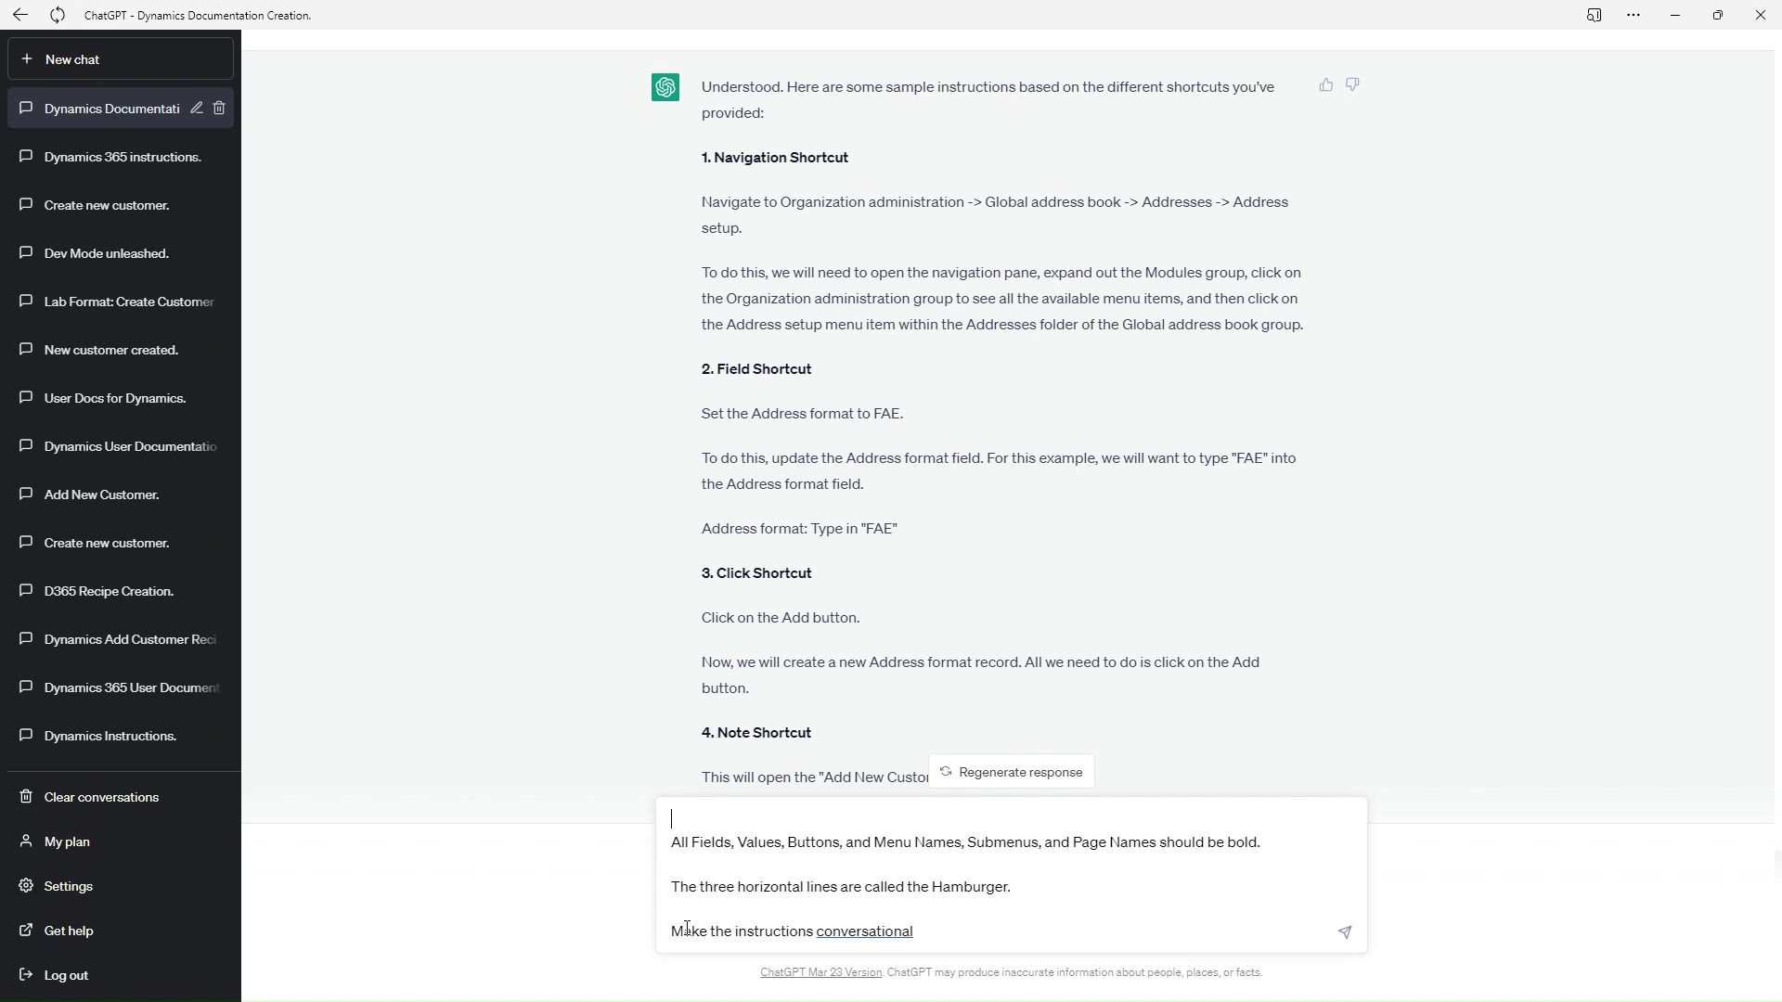
key(Delete)
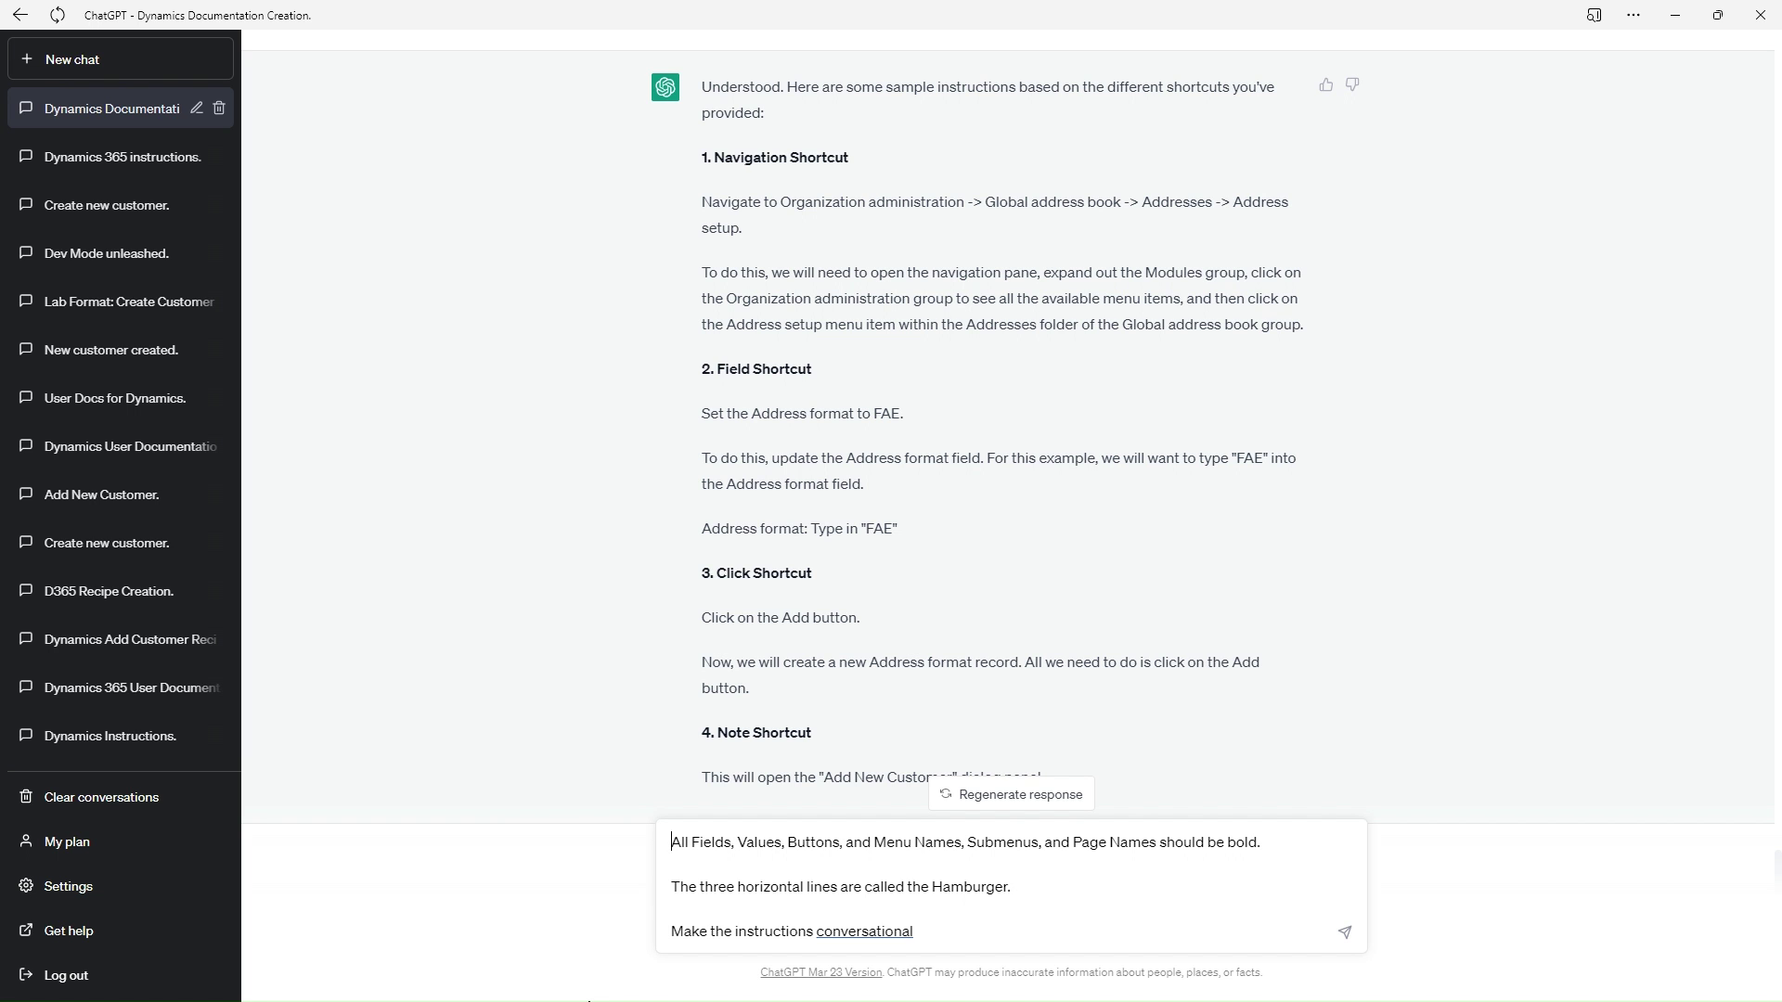
key(Return)
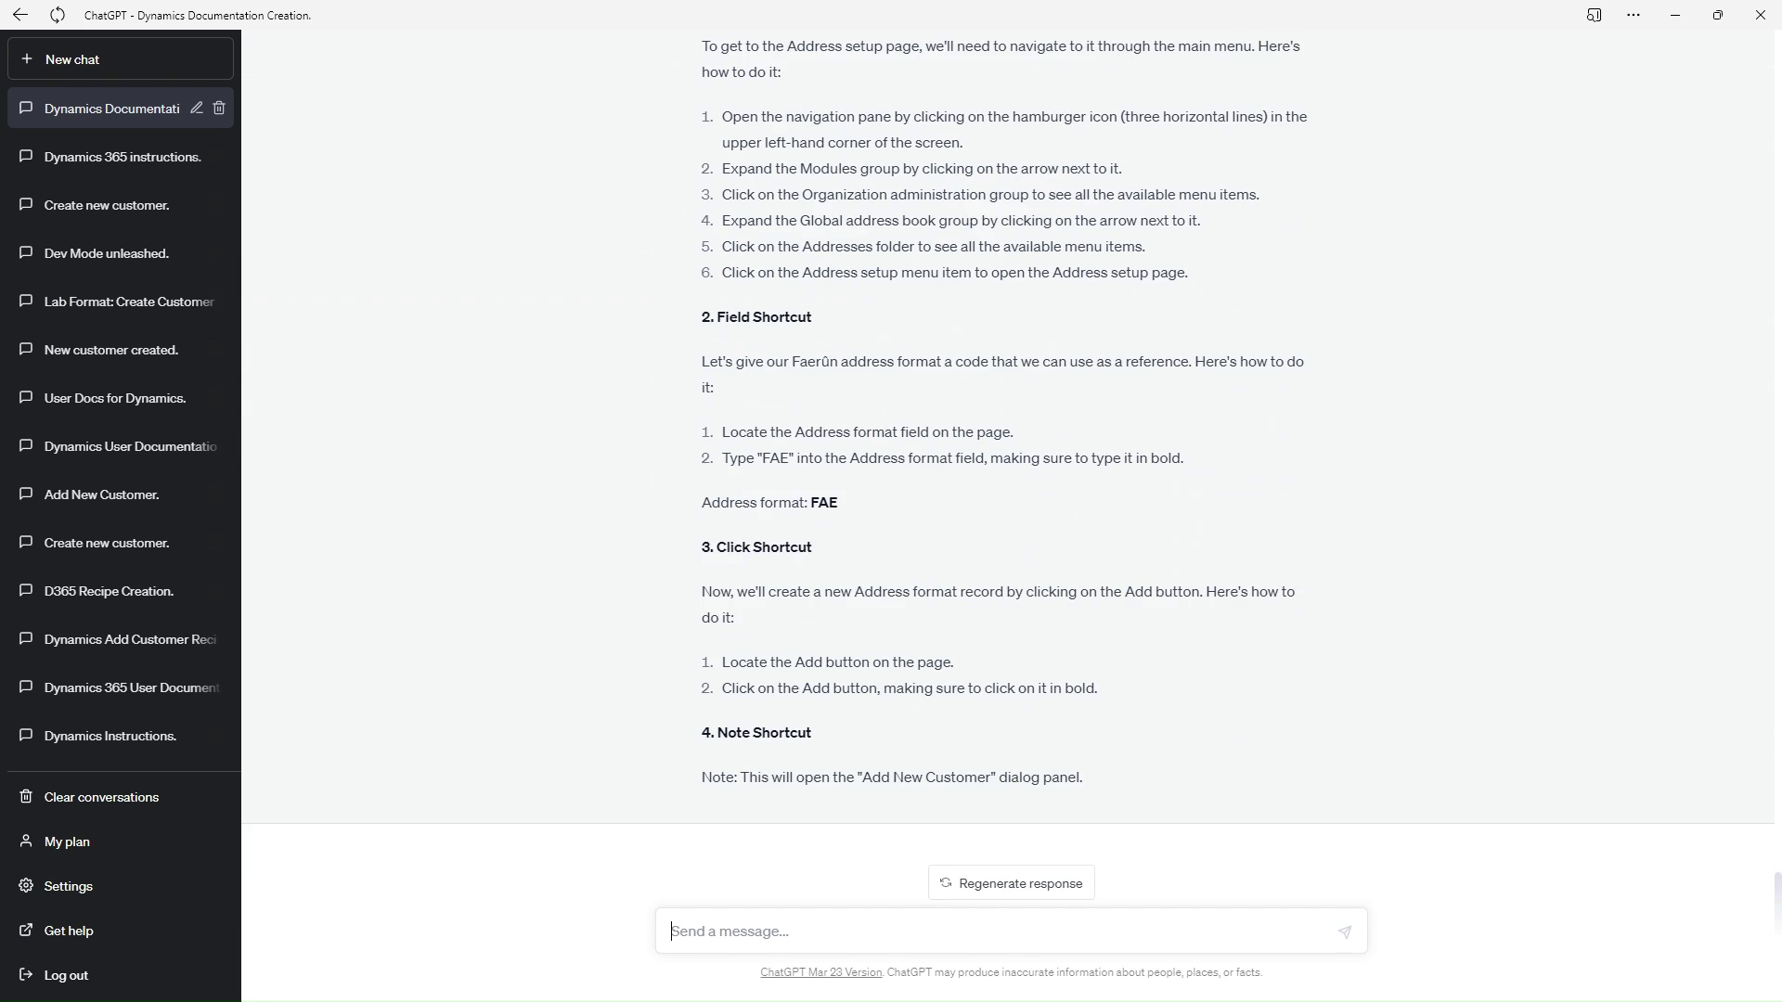
Paste and send the shorthand steps for creating customer A100 Acme in group 10
key(alt+Tab)
click(782, 928)
key(ctrl+v)
key(Return)
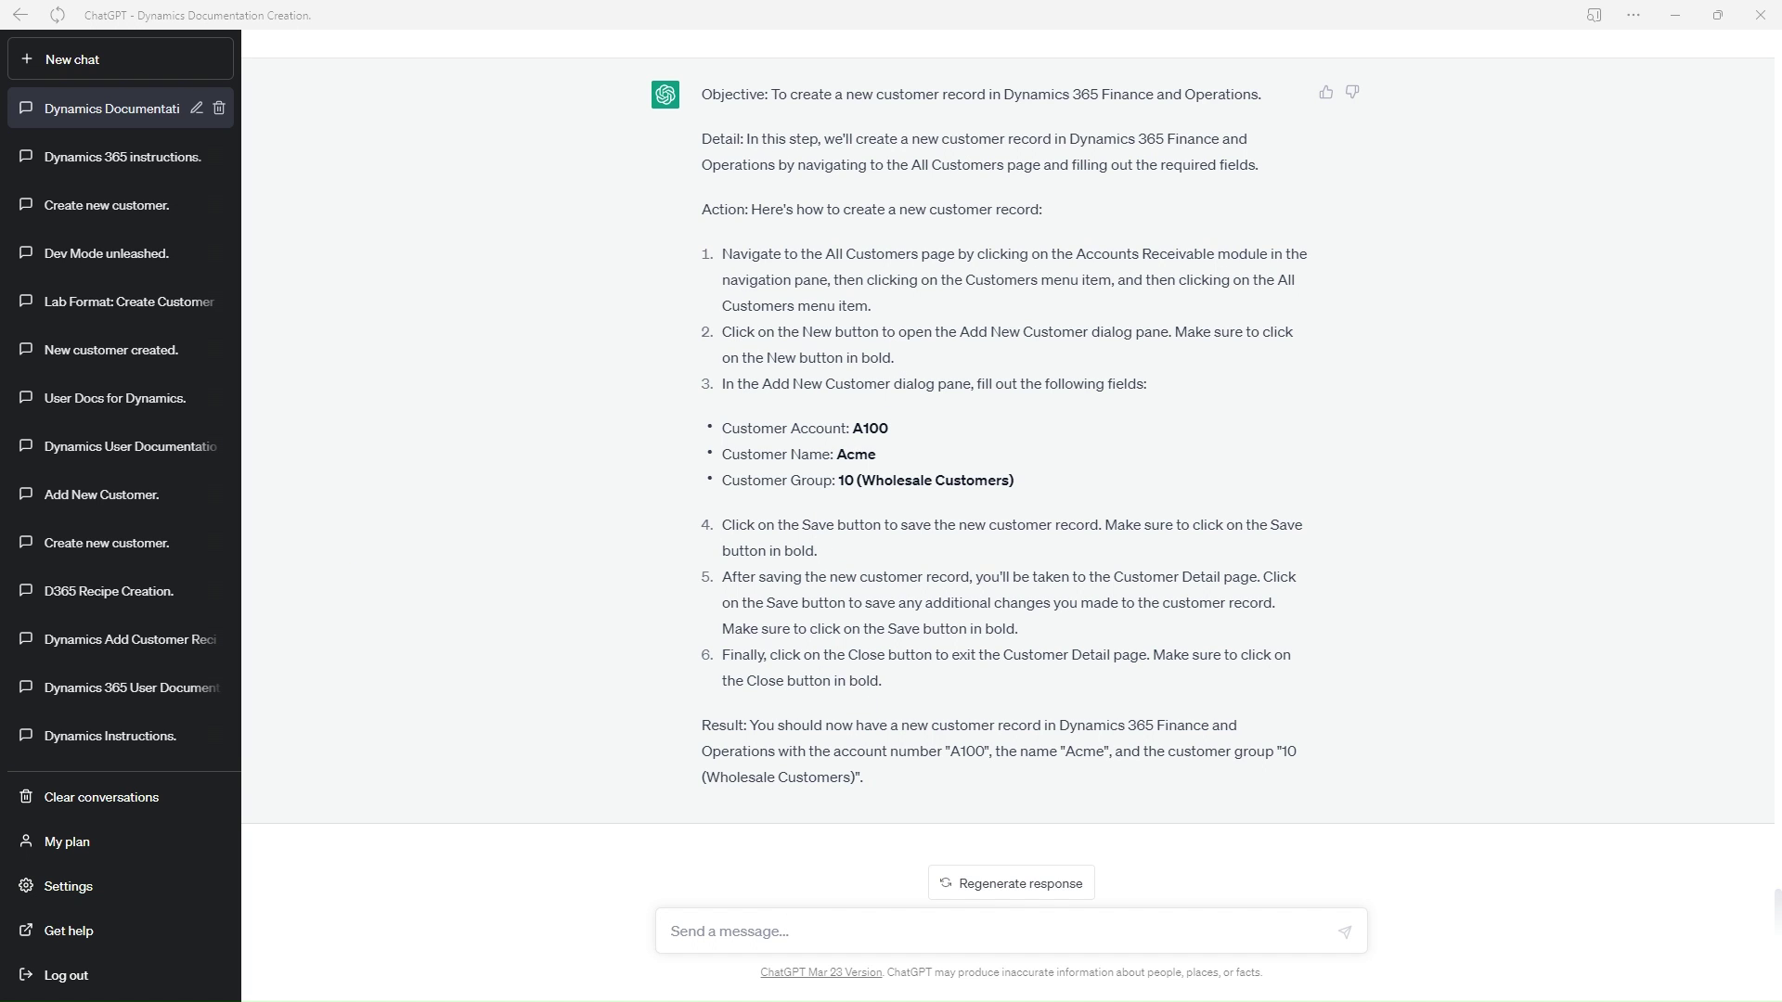
Ask ChatGPT to 'rewrite this as a recipe'
click(824, 907)
text(re)
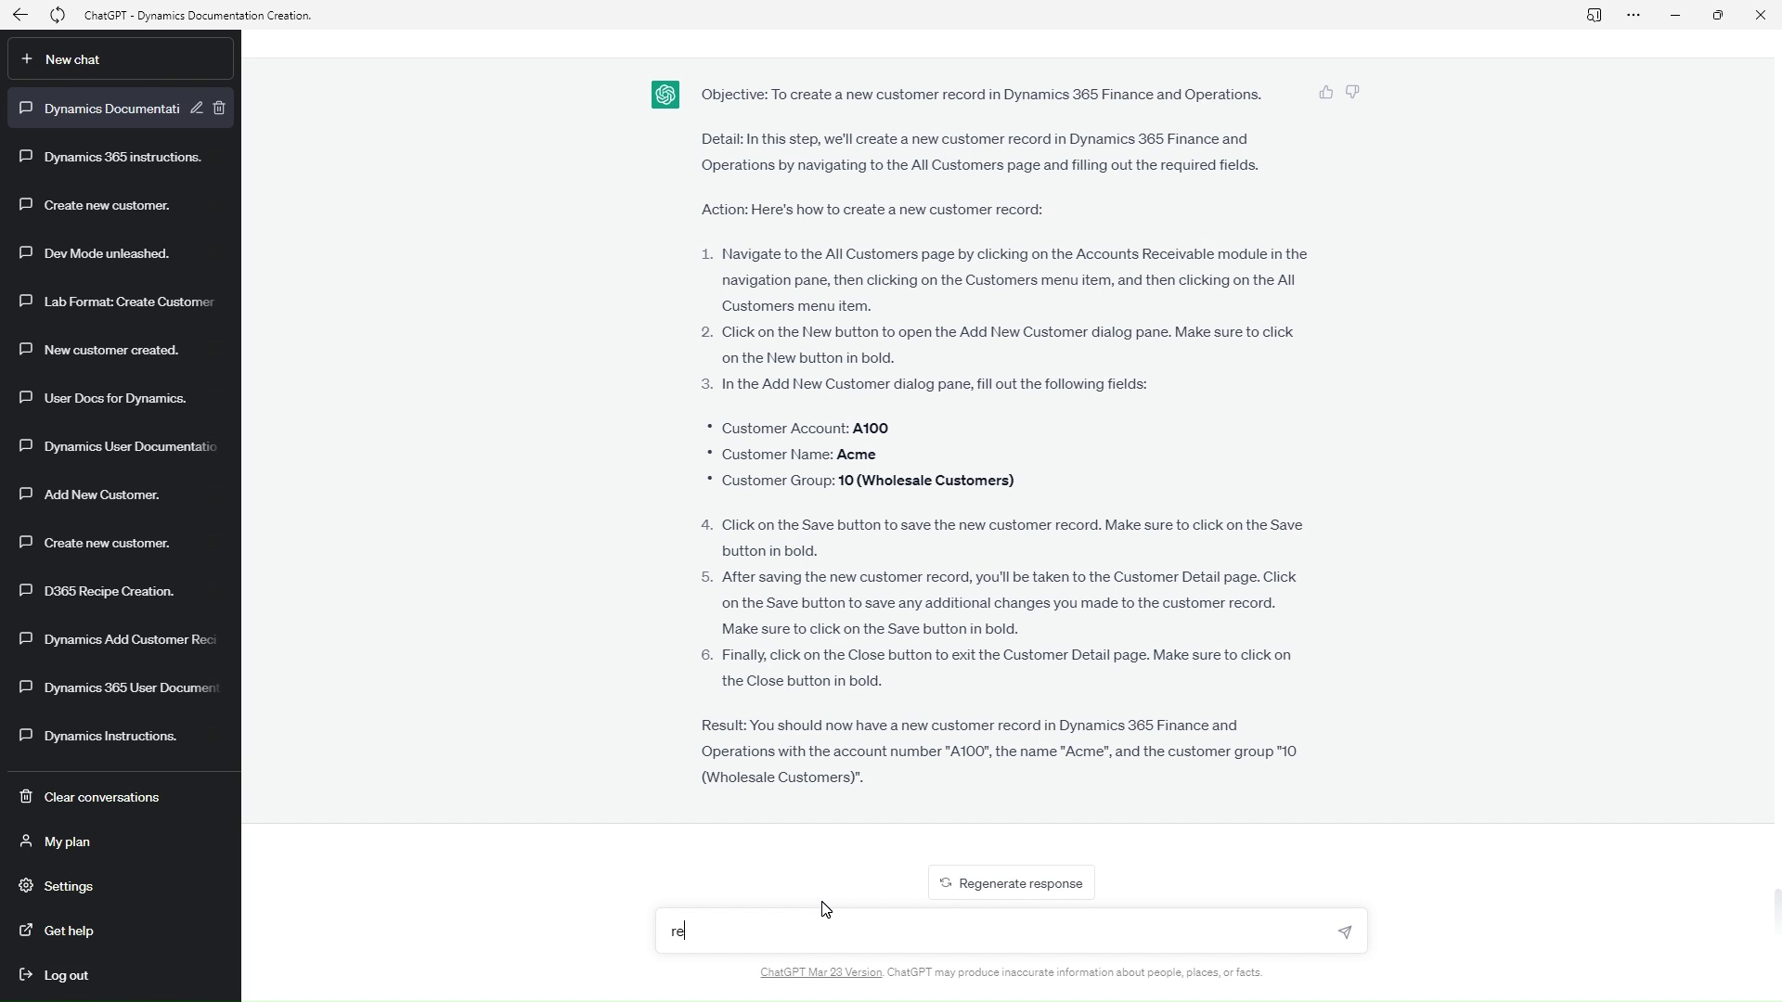
text(write this as a recip)
text(e)
key(Return)
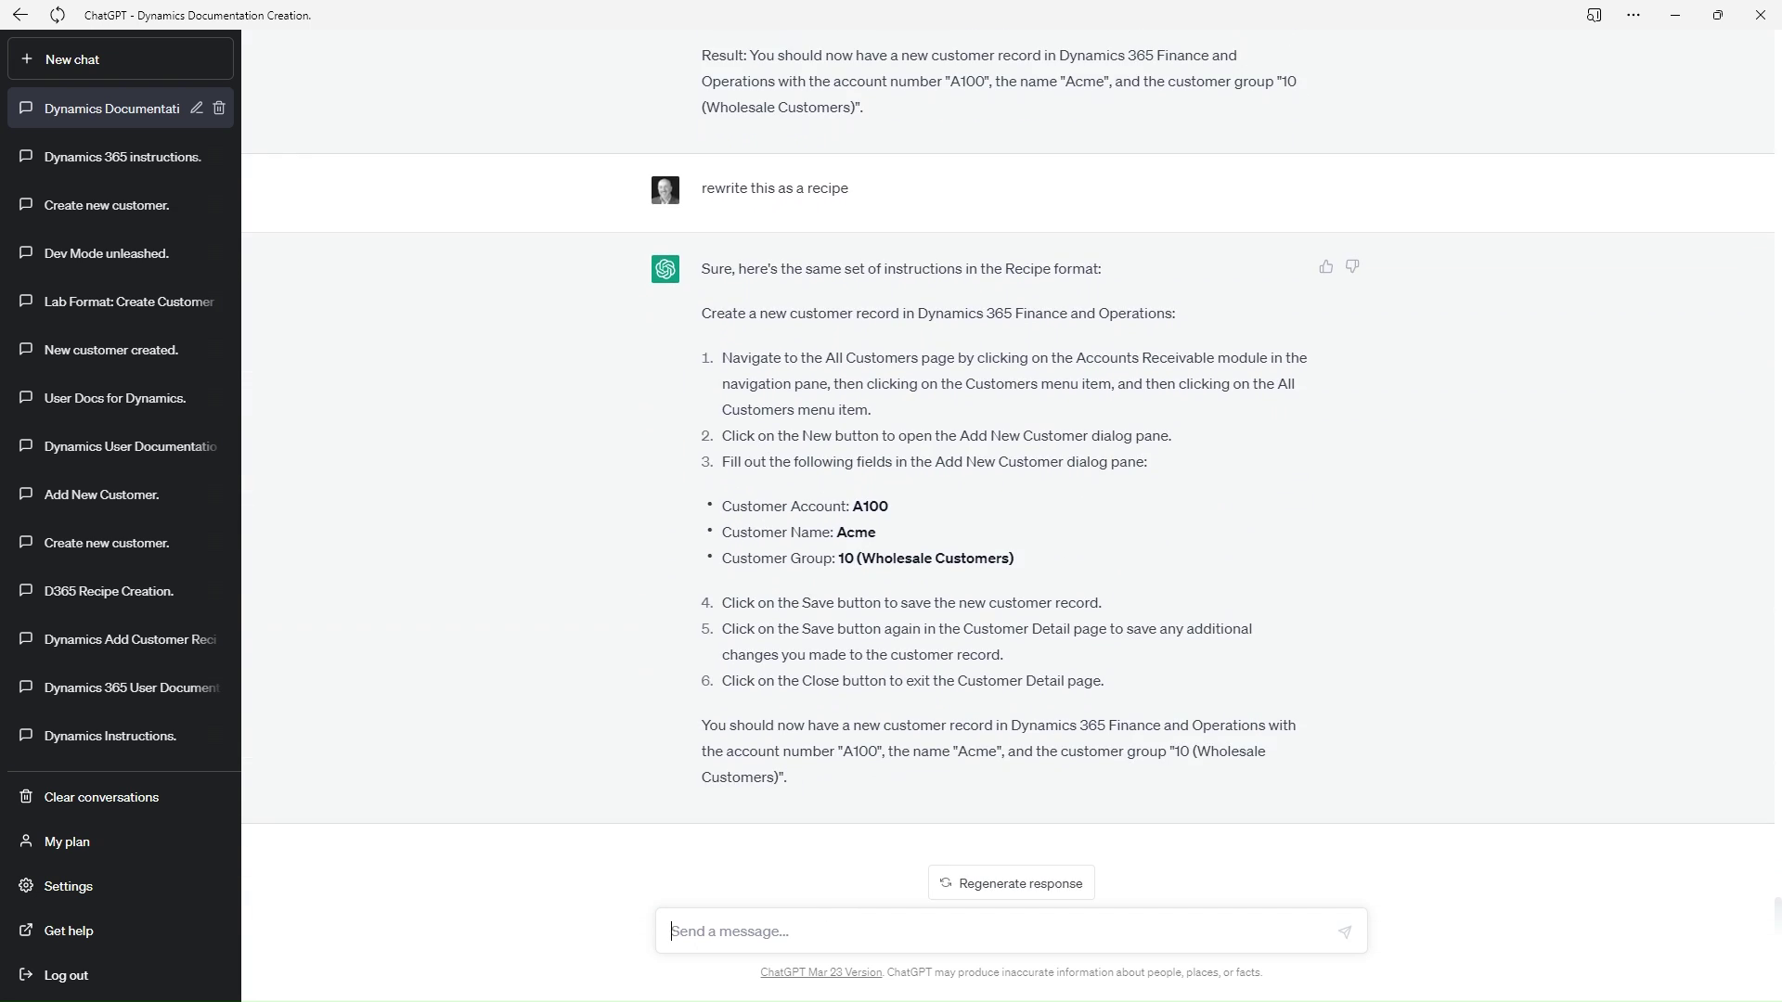
Ask ChatGPT to 'Rewrite as a lab' for the customer-creation steps
text(re)
key(BackSpace)
key(BackSpace)
text(Rewrite as a lab)
key(Return)
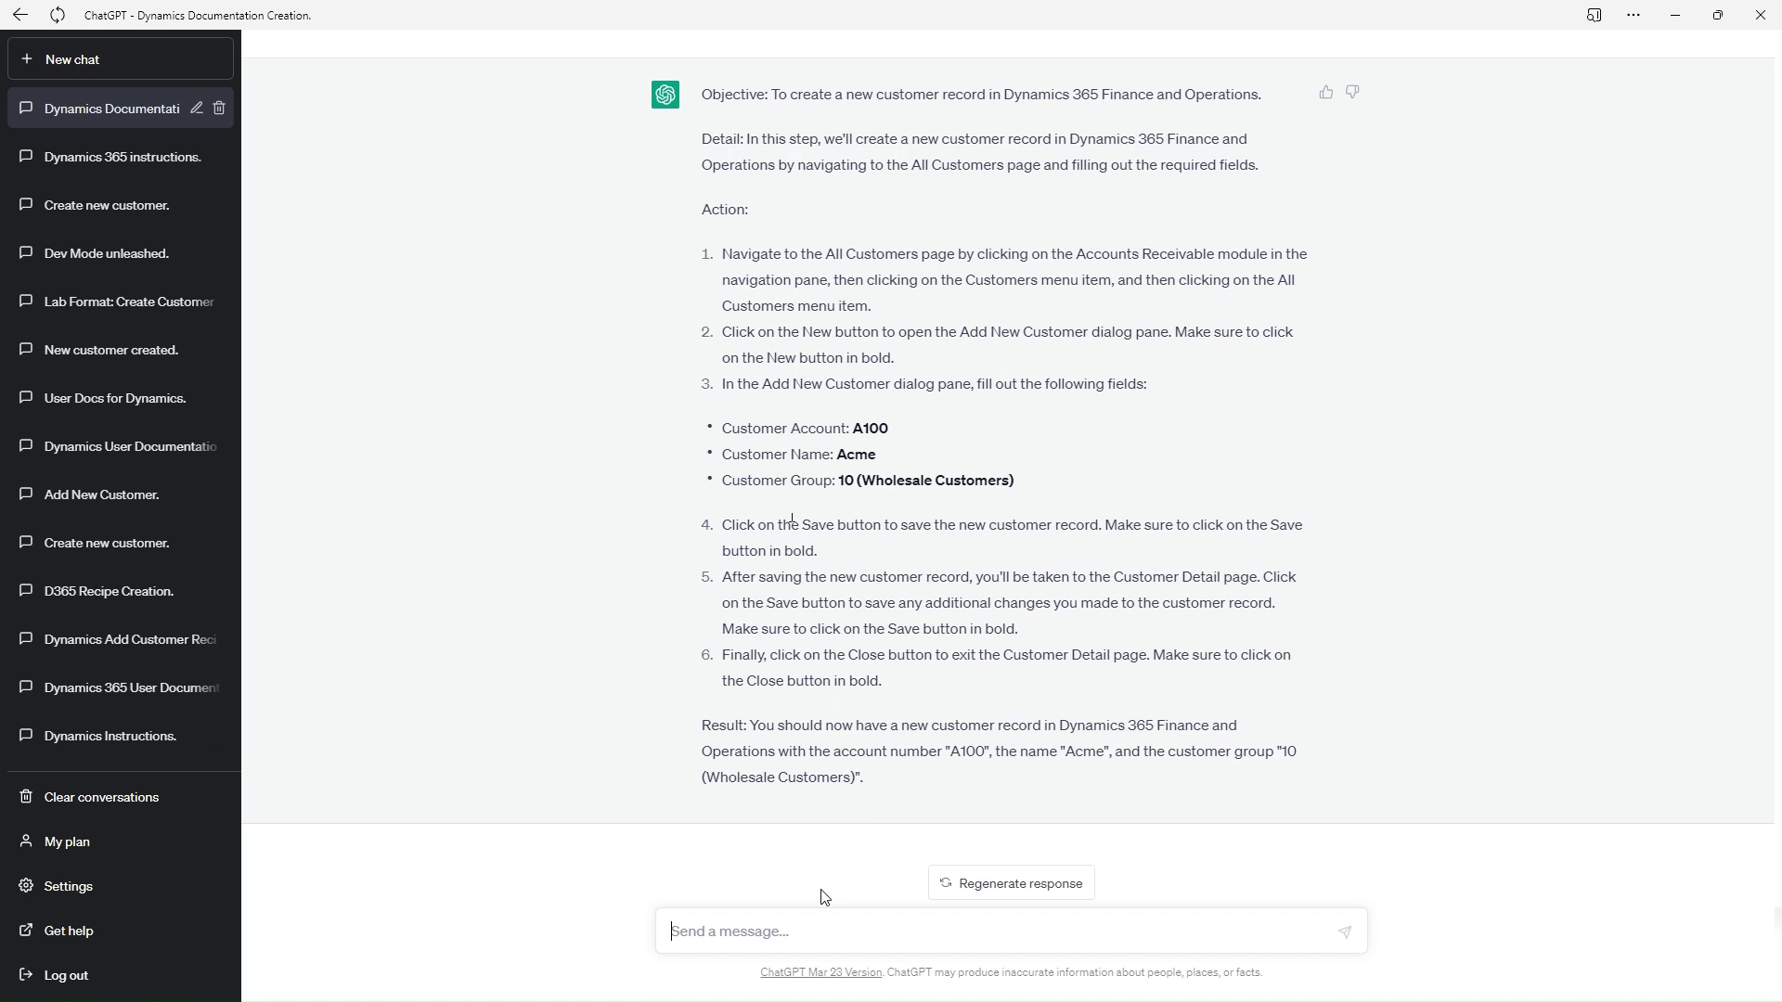
Send 'Rewrite as a technical writer' to get Prerequisites, Steps and Result documentation
text(Rewrite as a technical writer)
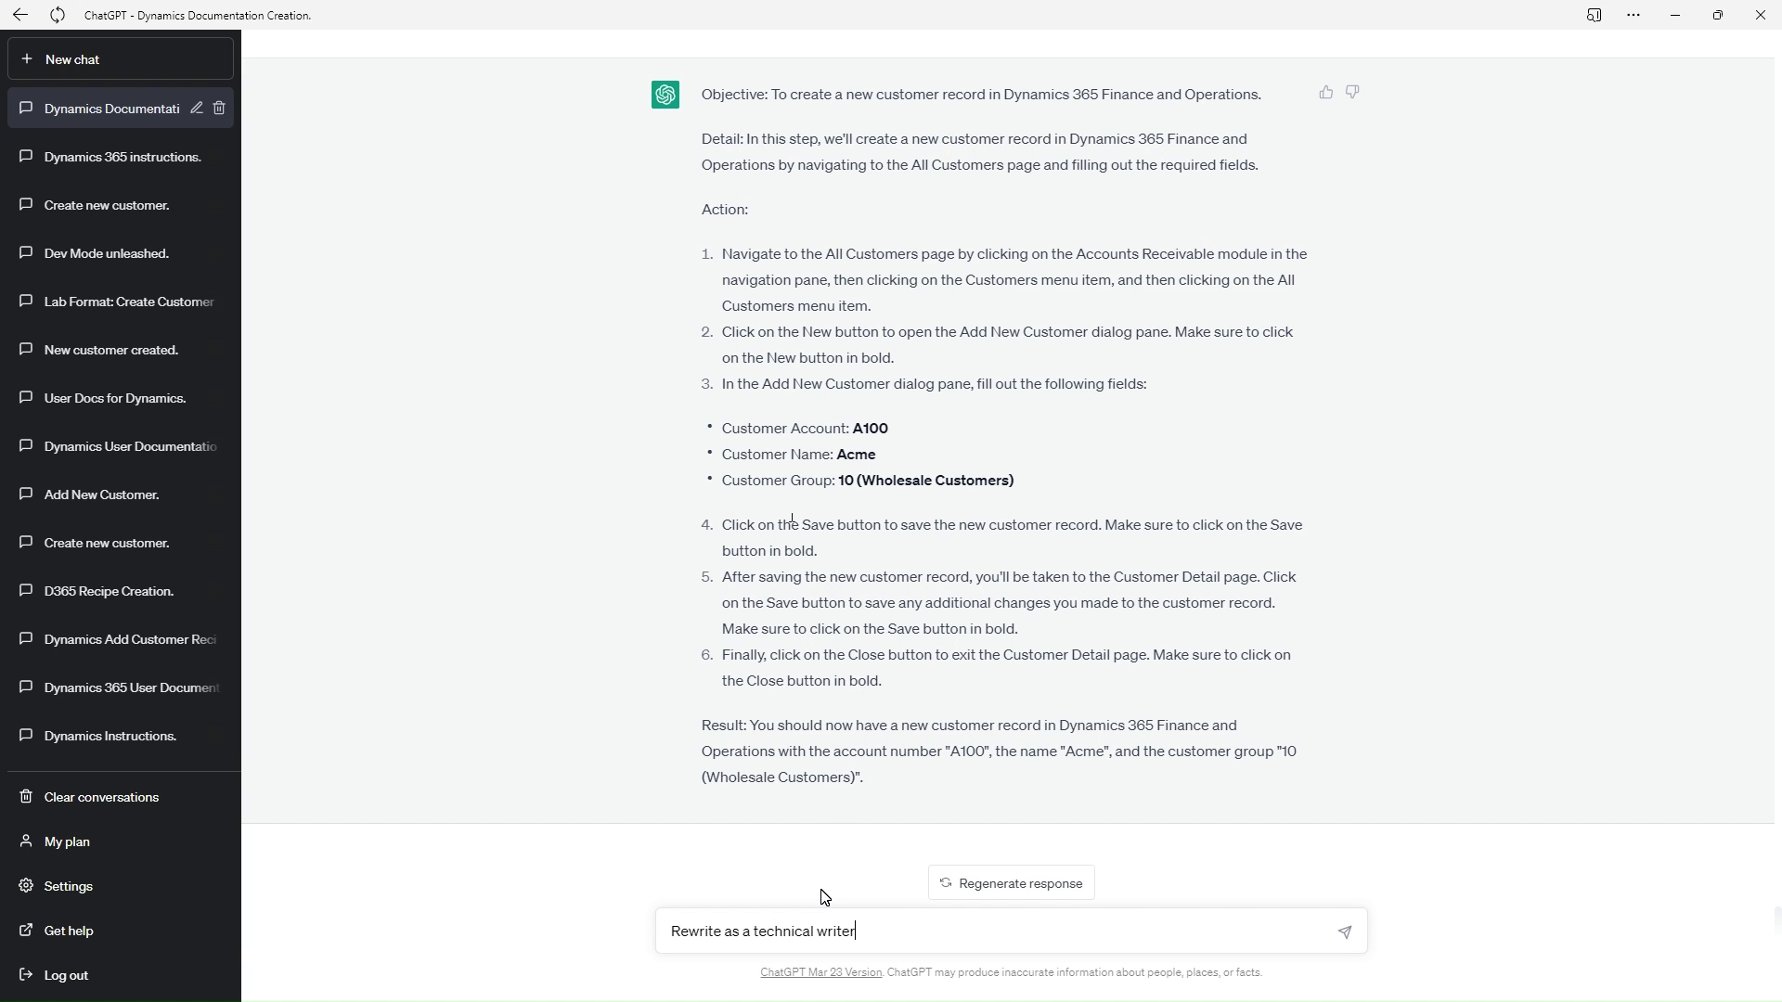
key(Return)
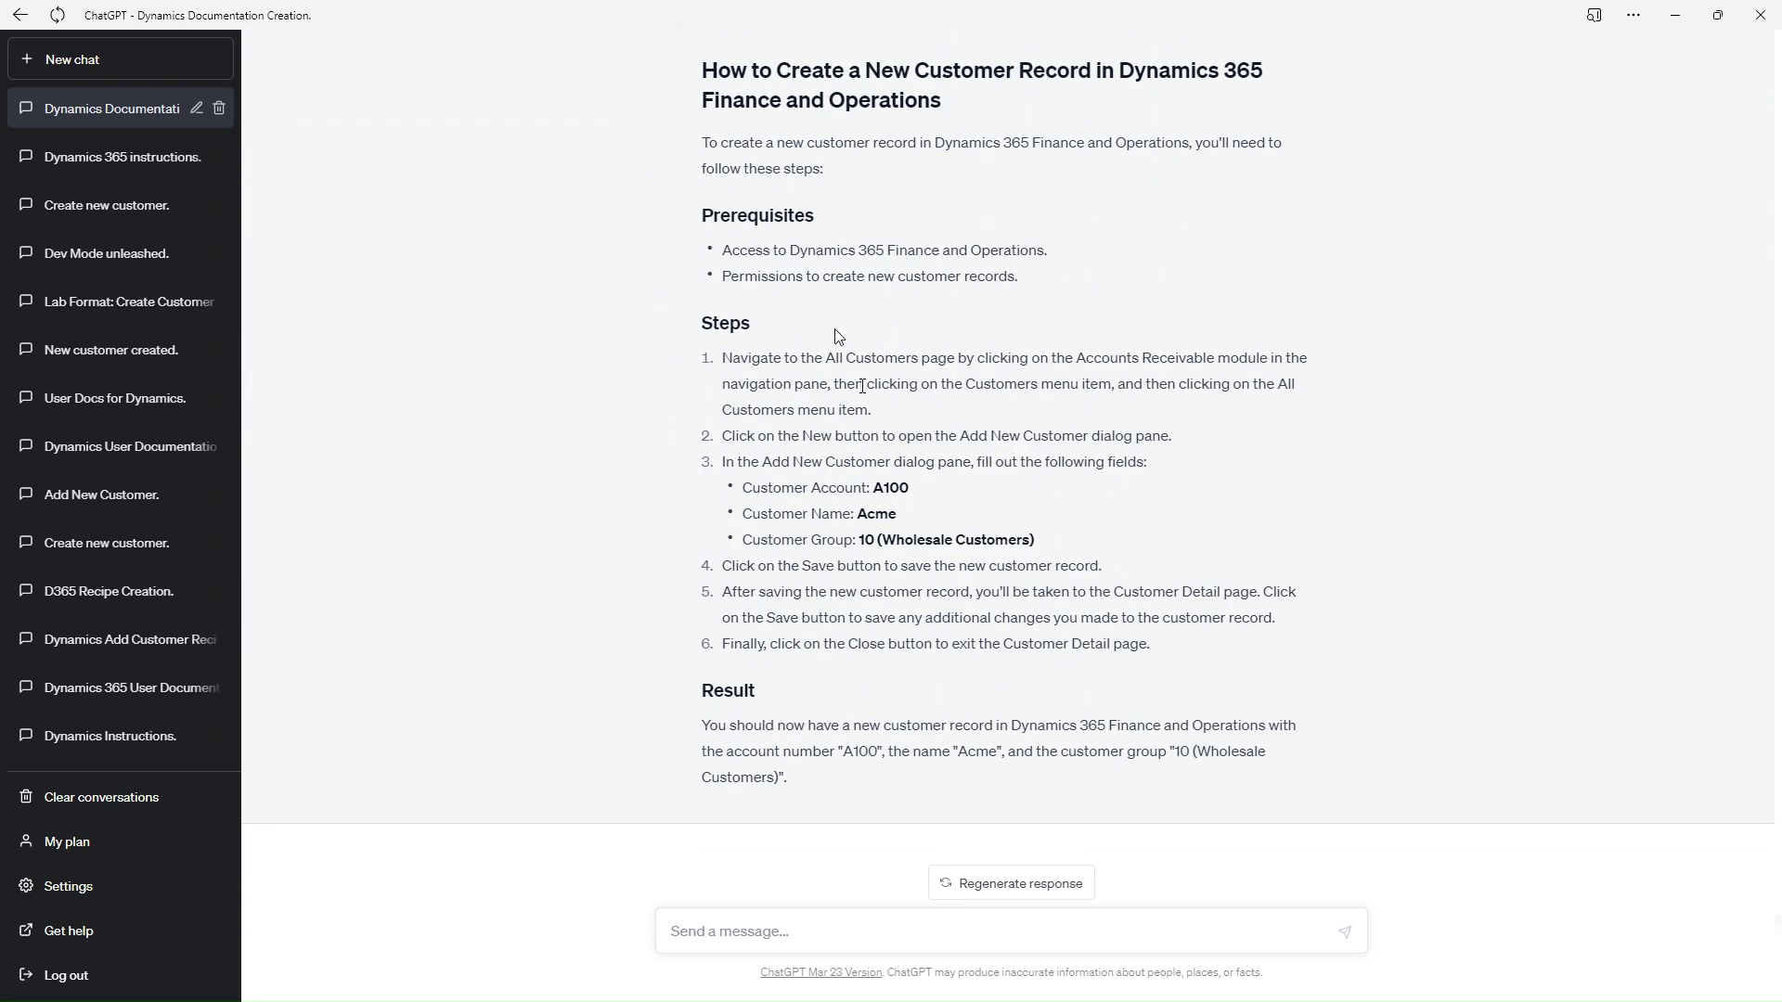
Send 'show section details for step 1' to get its Objective, Detail, Action and other sections
click(845, 923)
text(show details for st)
key(ctrl+shift+Left)
key(ctrl+shift+Left)
key(ctrl+shift+Left)
text(section details for step 1)
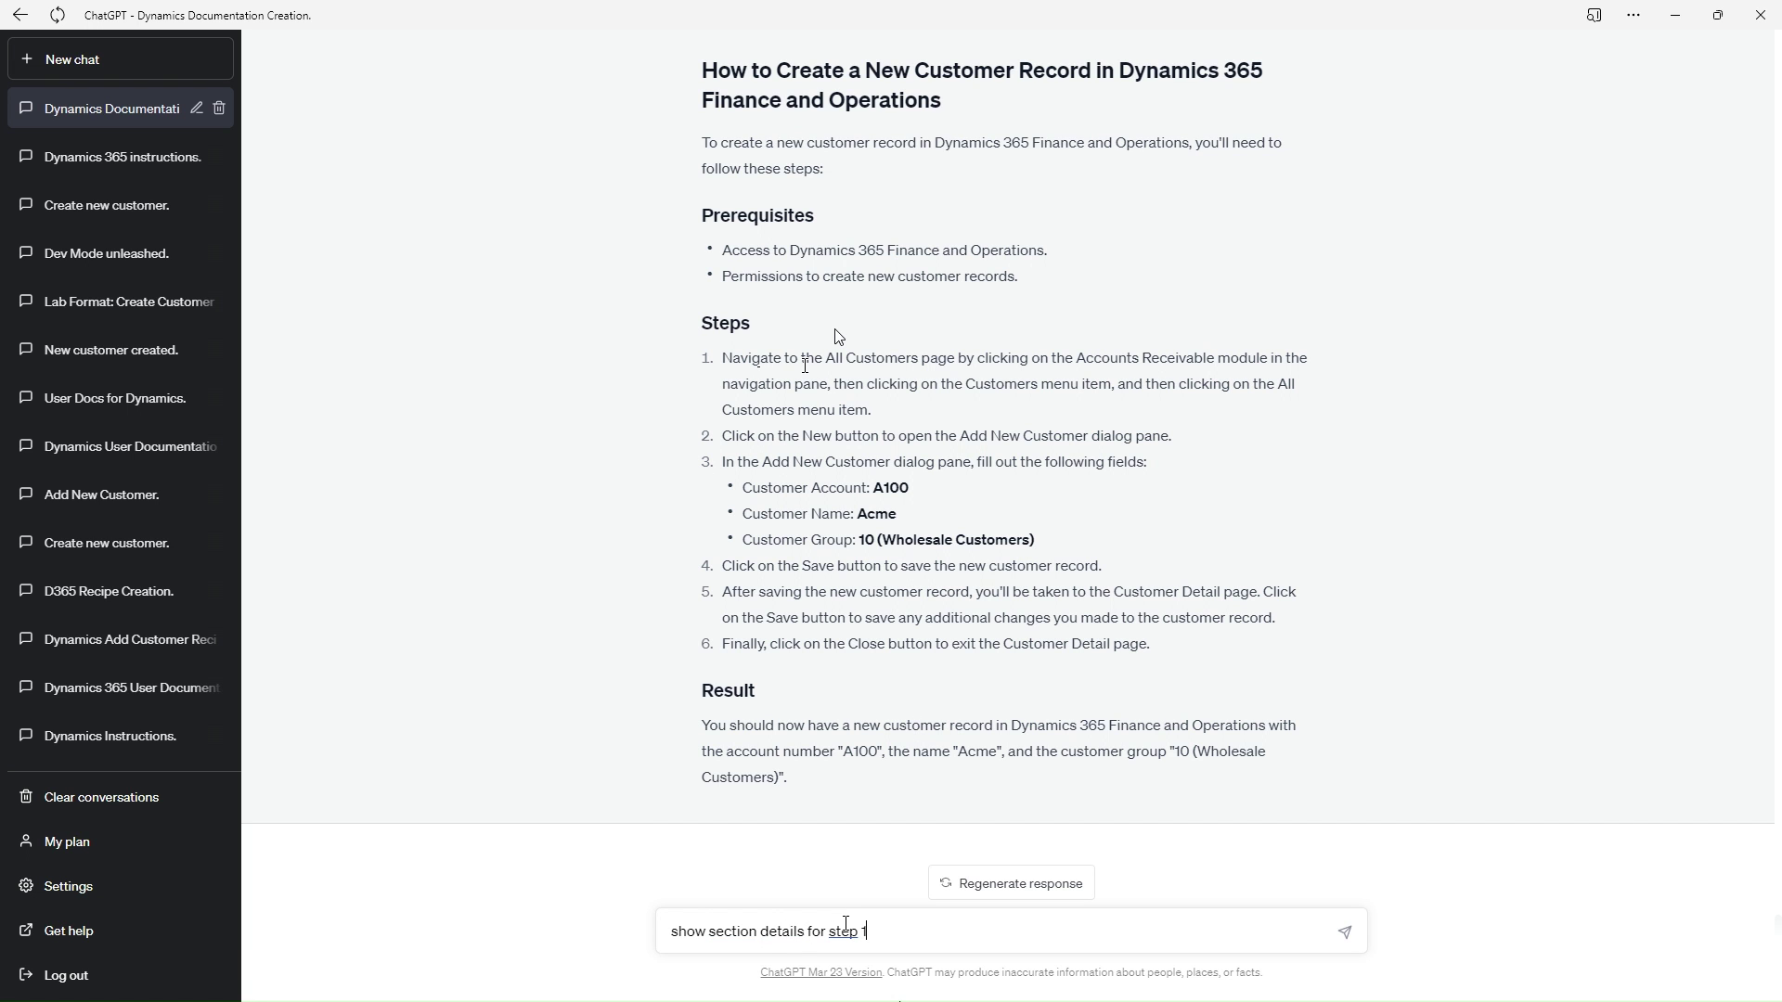
key(Return)
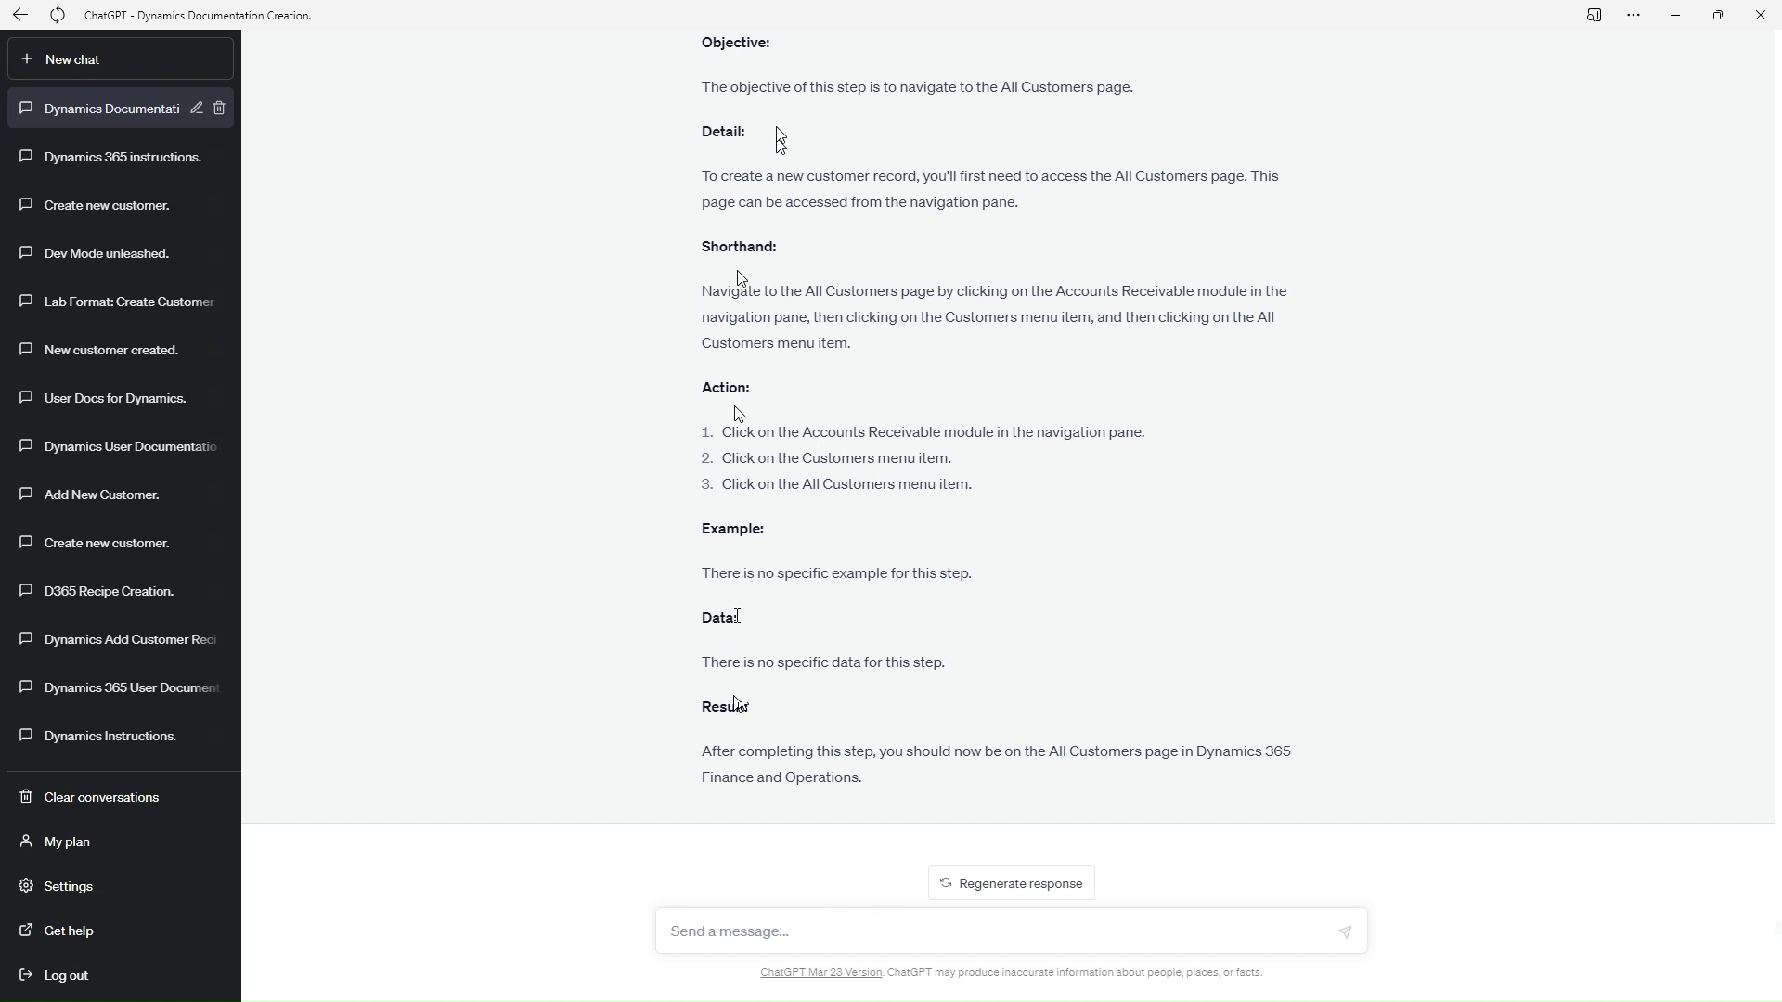
Send 'Rewrite only using section action' to reduce step 1 to its three clicks
text(Rewrite on)
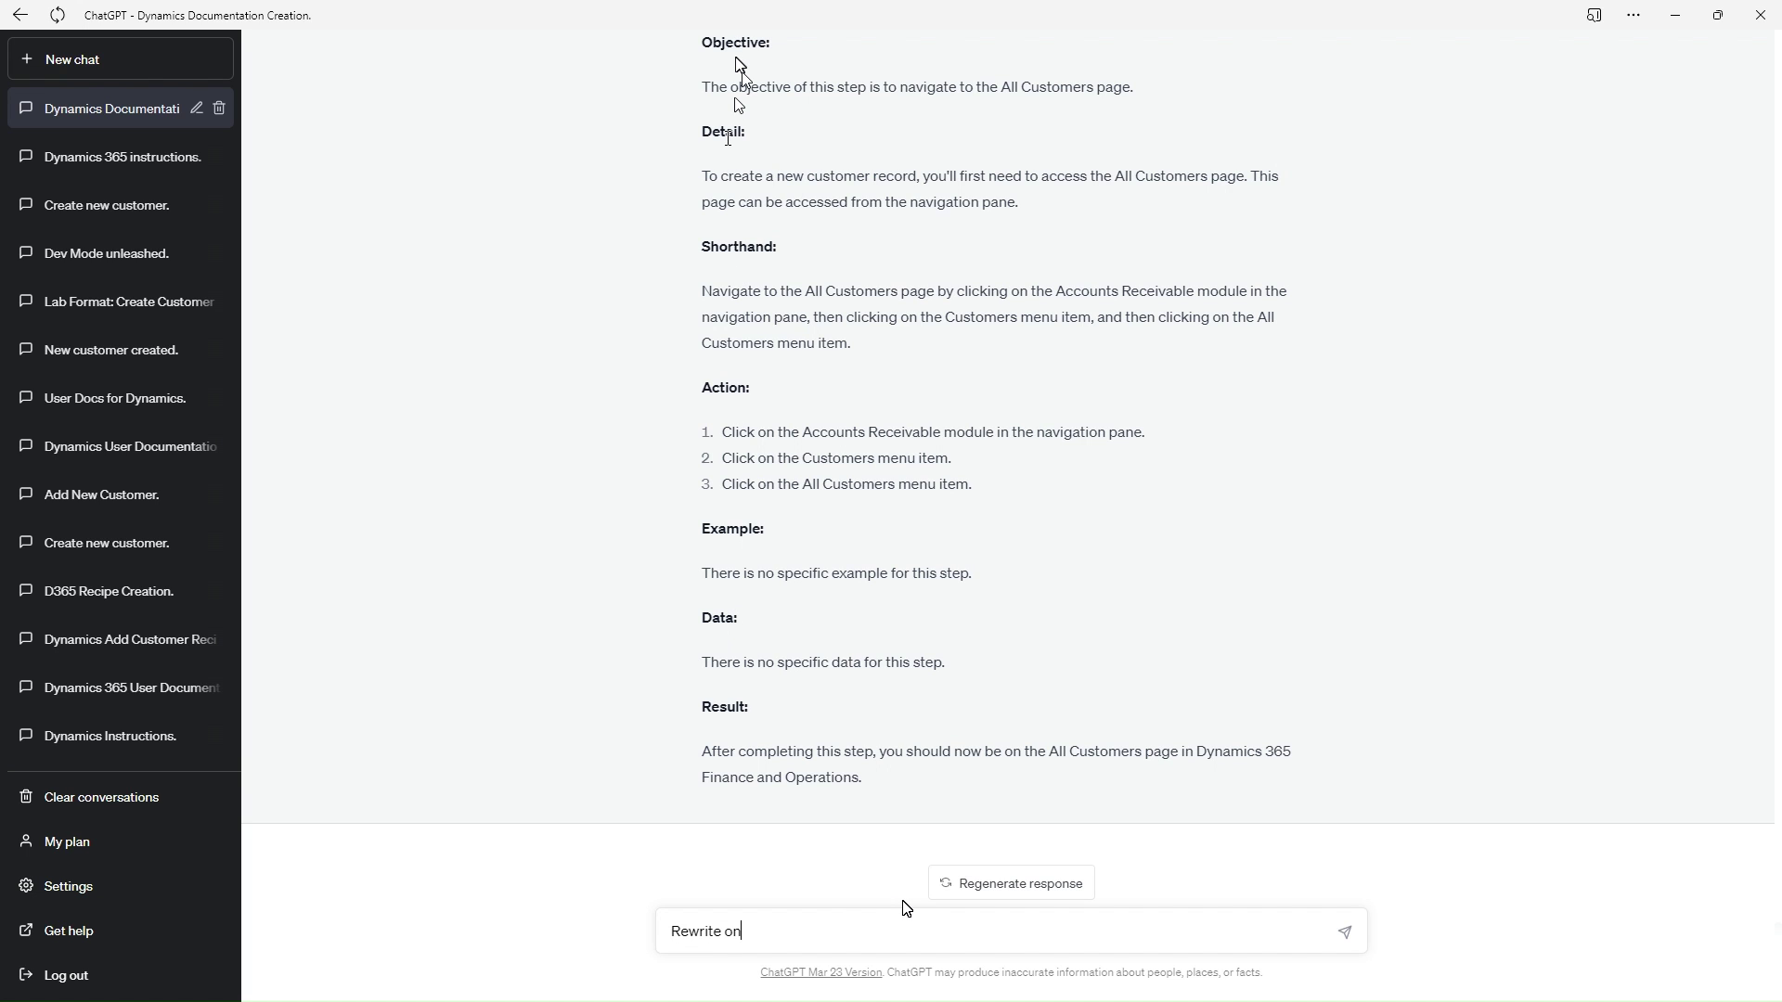
text(ly using section action)
key(Return)
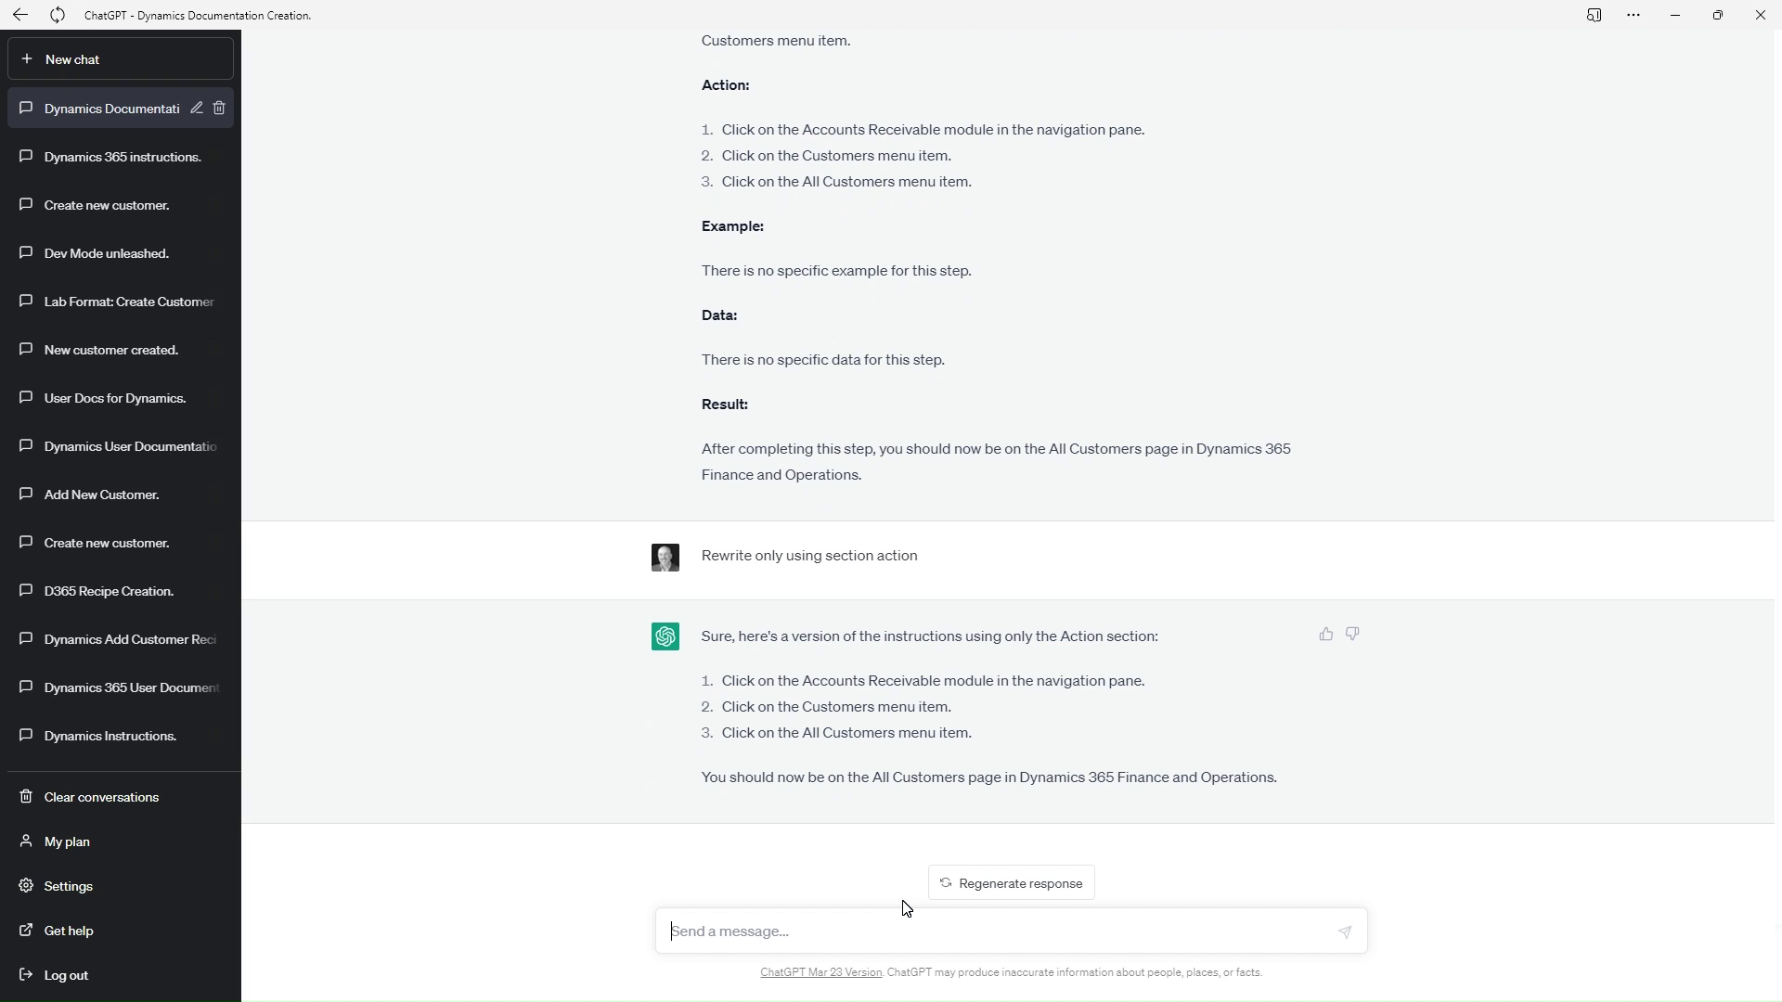
Send 'rewrite for all ste' to get action-only instructions for all three steps
text(rewrite for all steps)
key(Return)
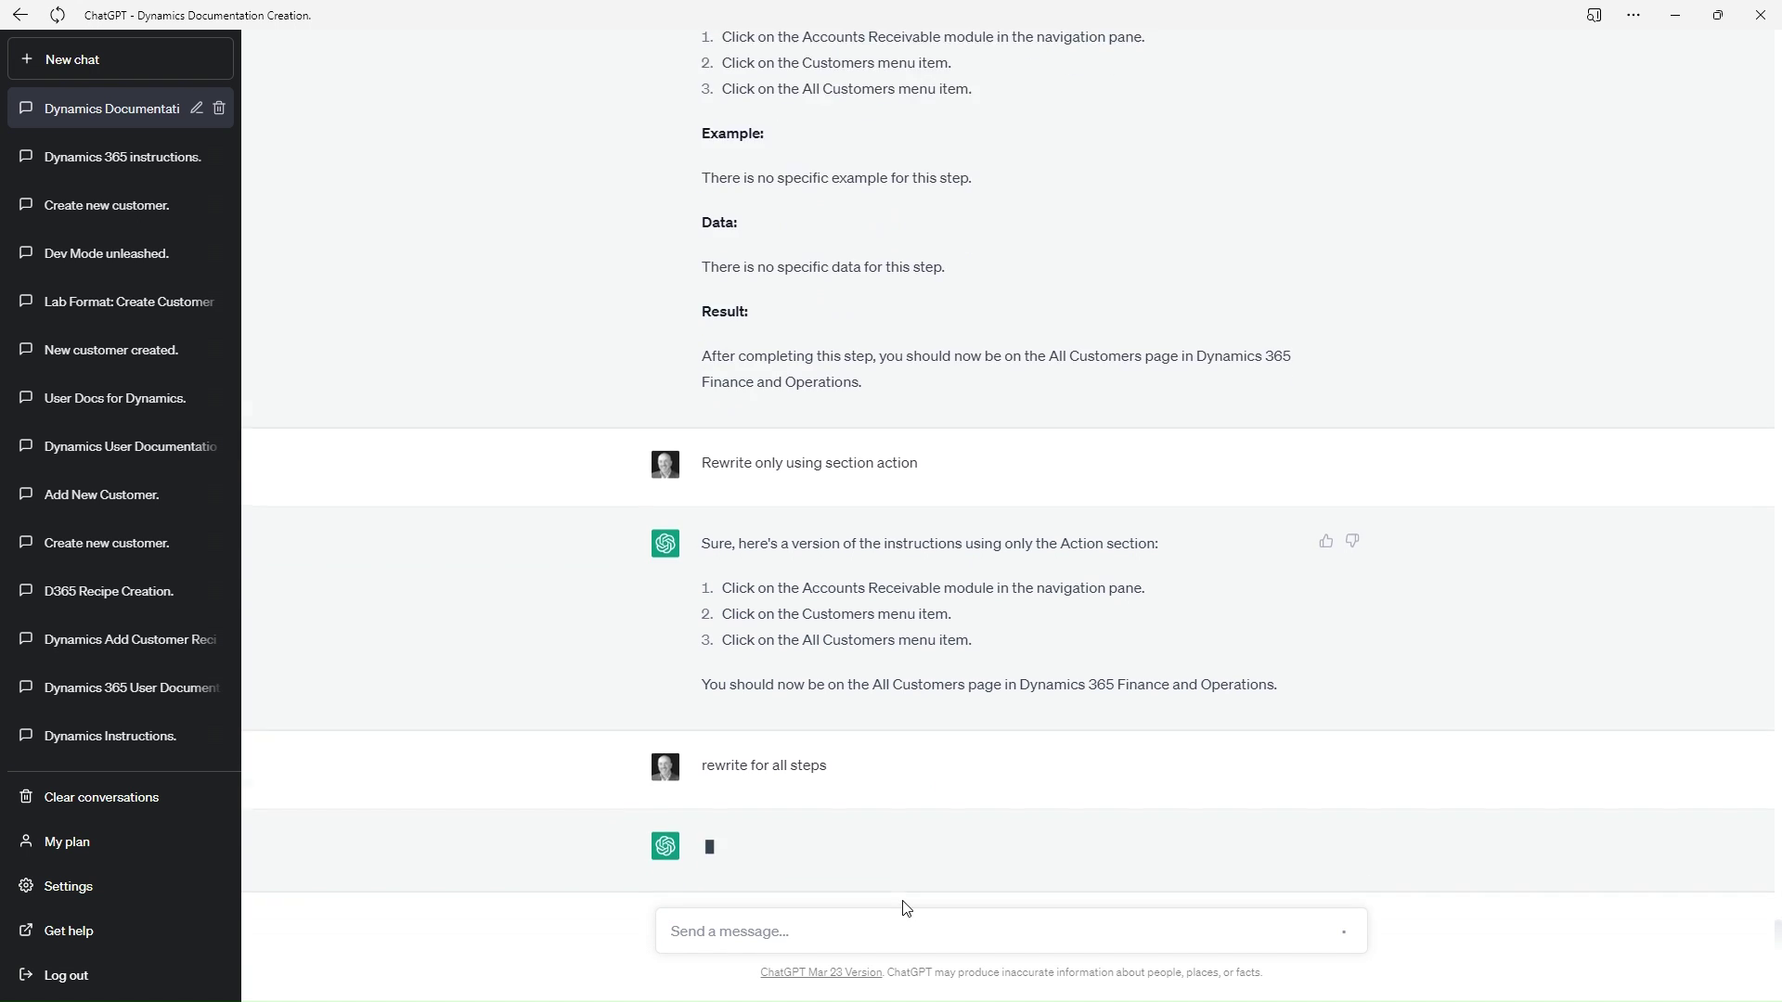